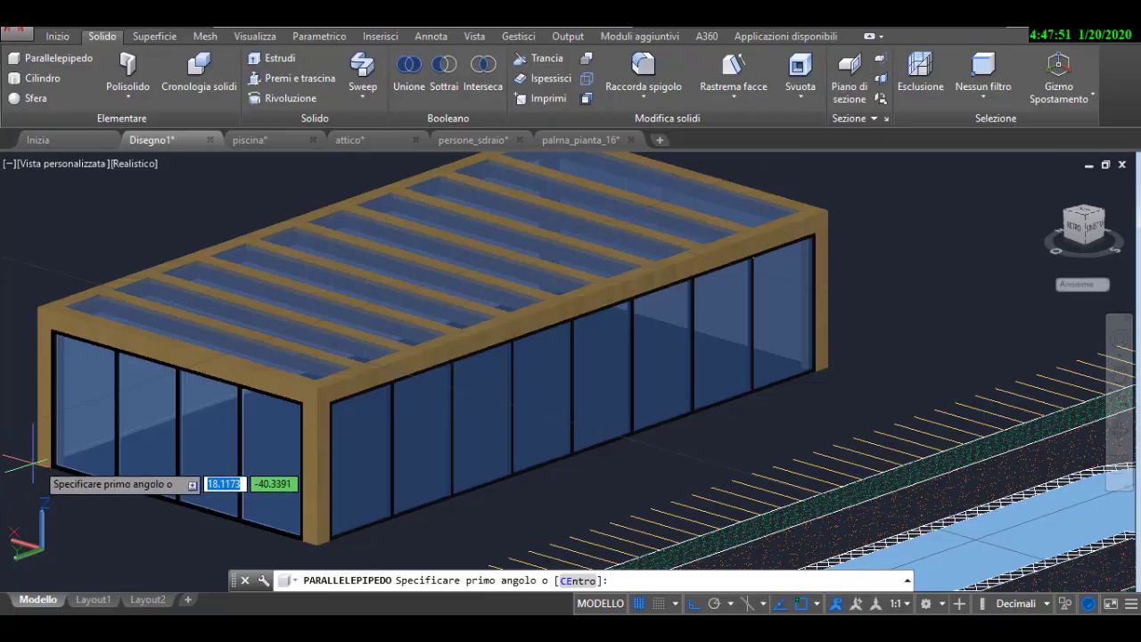
Draw a thin slab box under the pergola with height -0.1
{"action": "left_click", "coordinate": [38, 463]}
{"action": "left_click", "coordinate": [836, 368]}
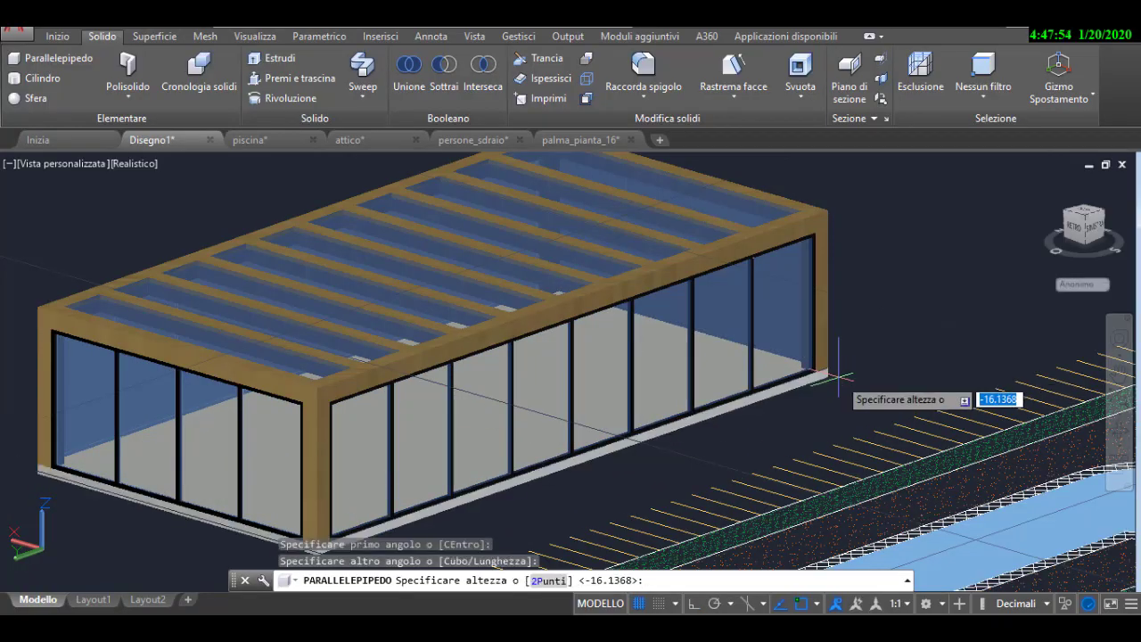
{"action": "key", "text": "Return"}
{"action": "key", "text": "Escape"}
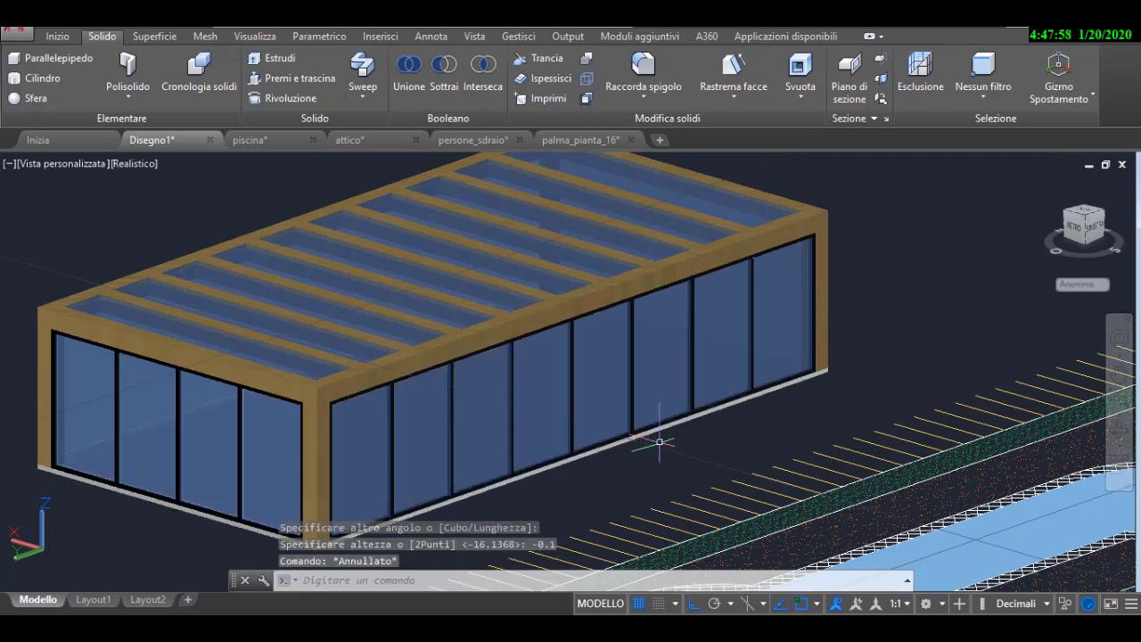
Apply the Tek wood material from the Materials Browser to the slab
{"action": "left_click", "coordinate": [652, 419]}
{"action": "left_click", "coordinate": [264, 36]}
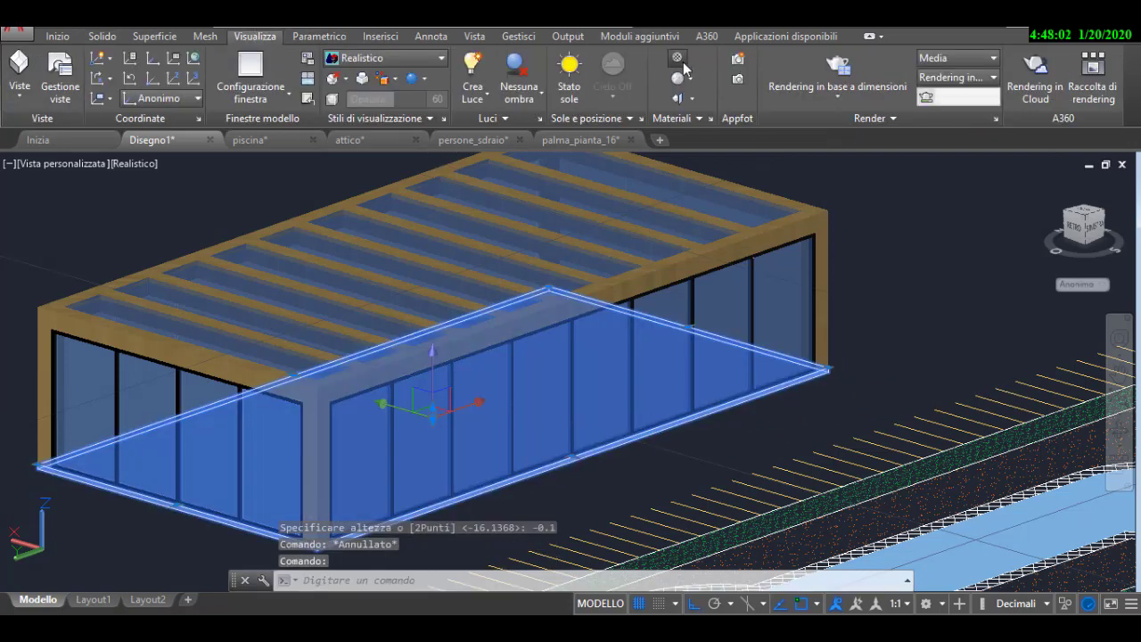
{"action": "left_click", "coordinate": [677, 59]}
{"action": "scroll", "coordinate": [955, 451], "scroll_direction": "down", "scroll_amount": 5}
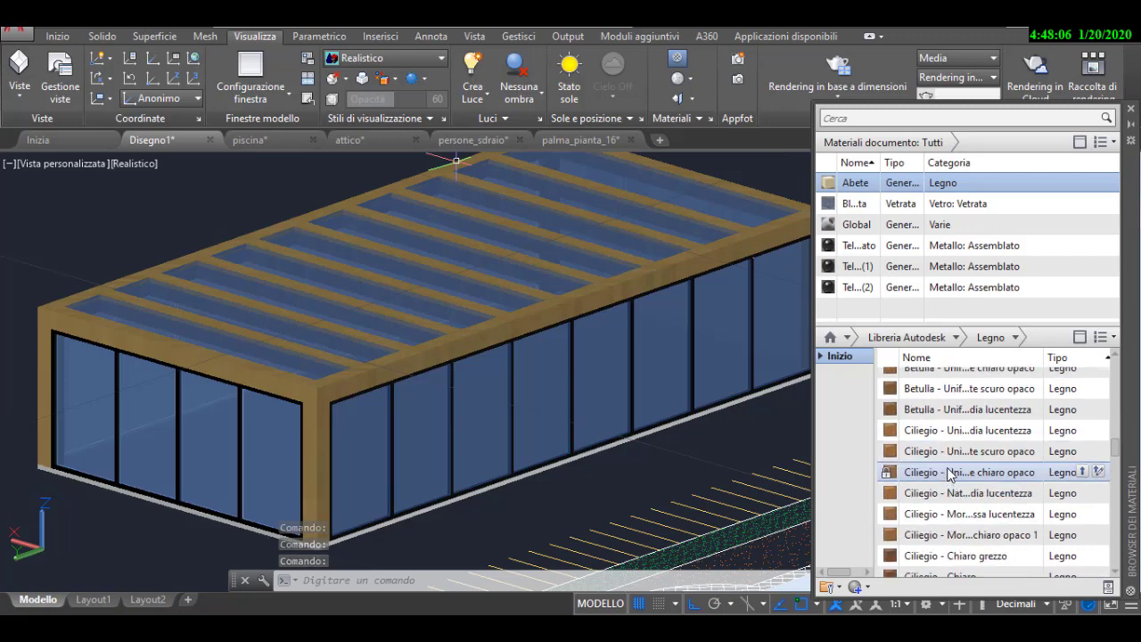
{"action": "scroll", "coordinate": [950, 475], "scroll_direction": "down", "scroll_amount": 2}
{"action": "scroll", "coordinate": [951, 468], "scroll_direction": "down", "scroll_amount": 1}
{"action": "scroll", "coordinate": [952, 459], "scroll_direction": "down", "scroll_amount": 3}
{"action": "scroll", "coordinate": [953, 452], "scroll_direction": "down", "scroll_amount": 2}
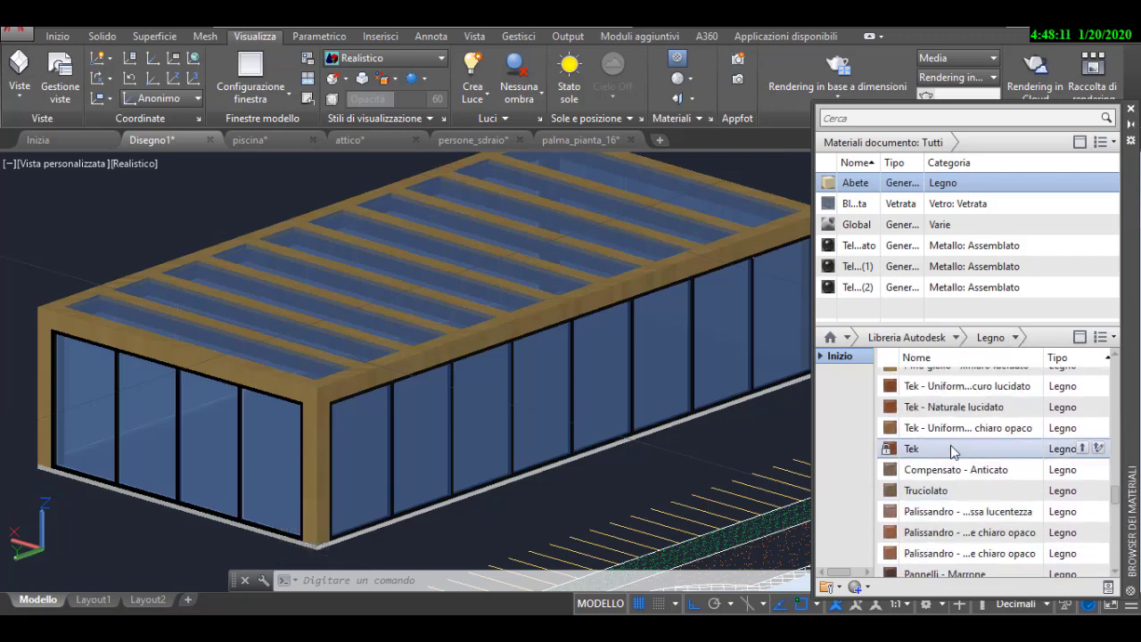
{"action": "left_click_drag", "start_coordinate": [468, 505], "coordinate": [467, 503]}
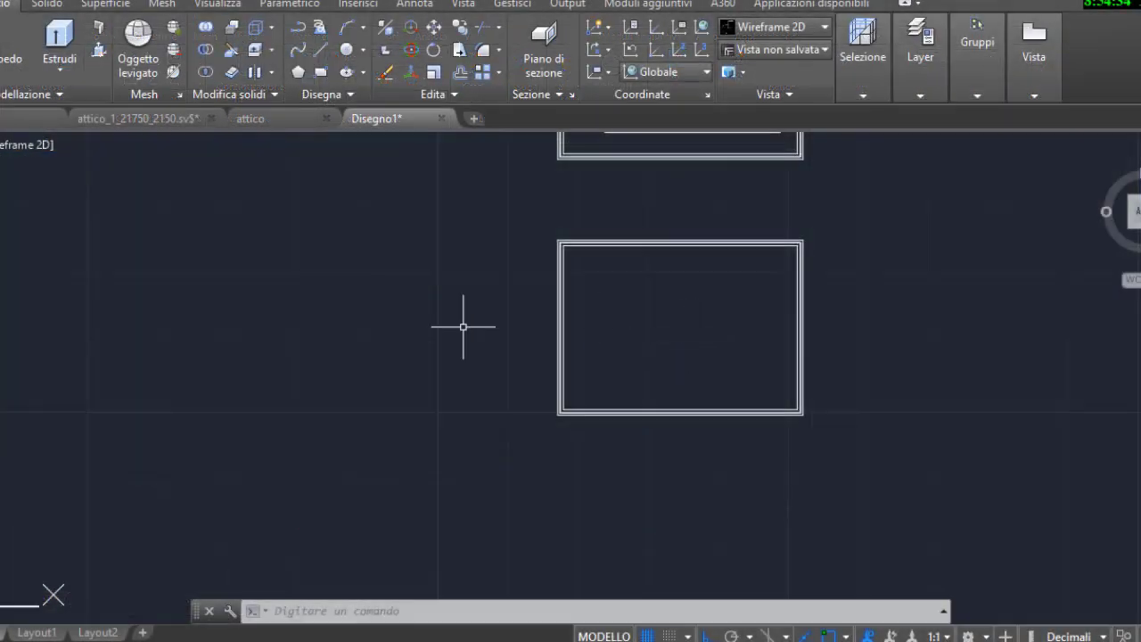
Switch to an isometric view and extrude the rectangle outline by -5
{"action": "left_click", "coordinate": [463, 323]}
{"action": "scroll", "coordinate": [624, 365], "scroll_direction": "up", "scroll_amount": 4}
{"action": "left_click", "coordinate": [1132, 232]}
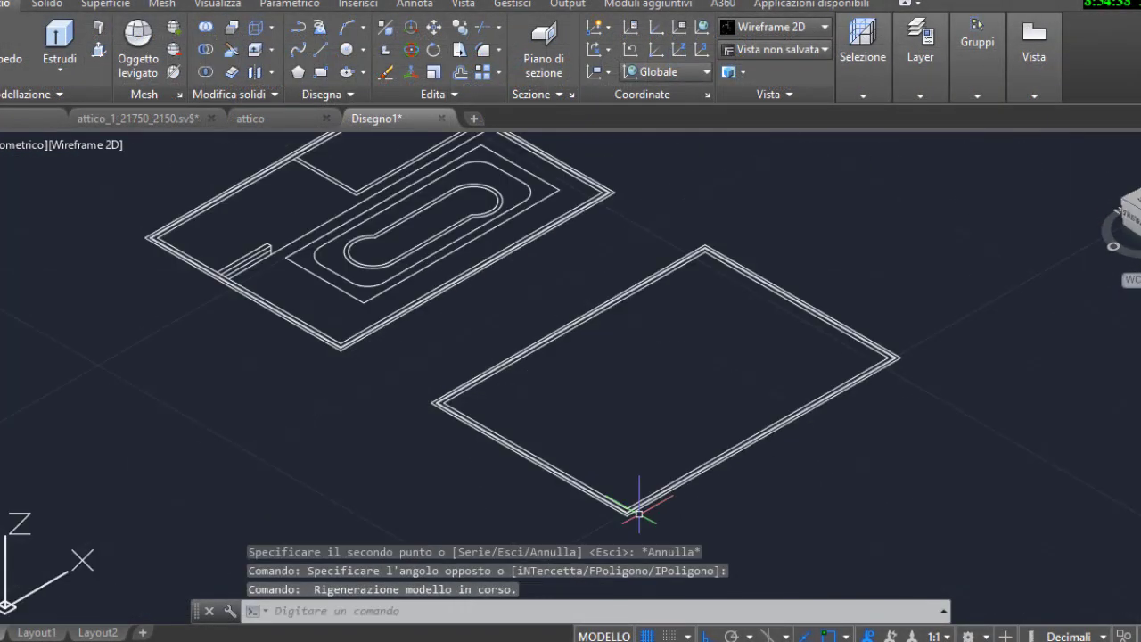
{"action": "scroll", "coordinate": [613, 510], "scroll_direction": "up", "scroll_amount": 5}
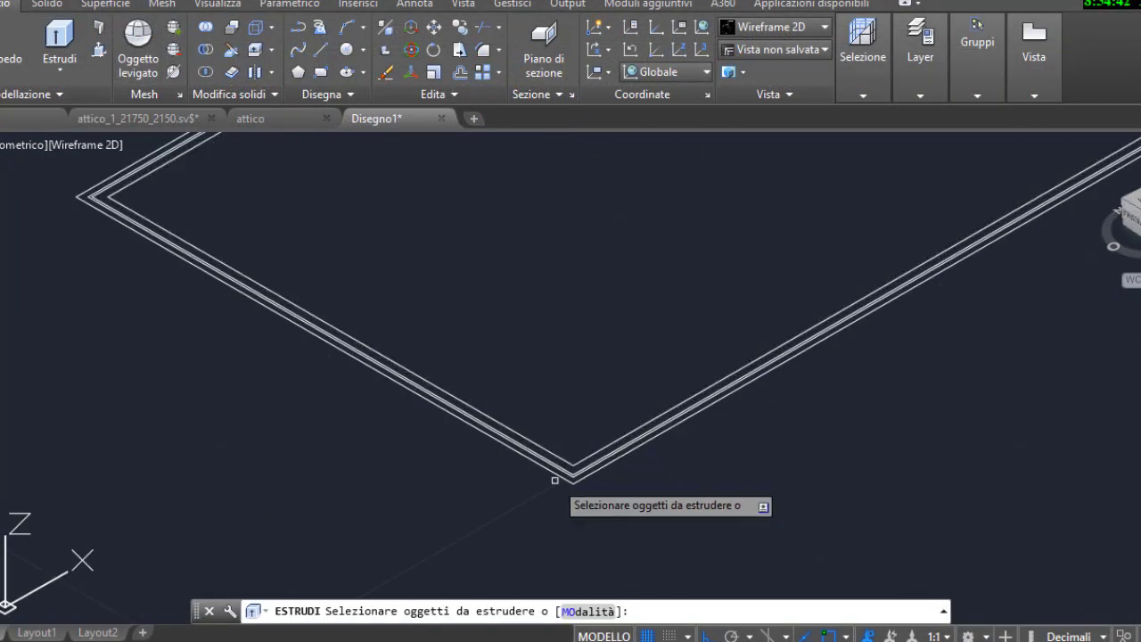
{"action": "left_click", "coordinate": [563, 483]}
{"action": "right_click", "coordinate": [563, 484]}
{"action": "left_click", "coordinate": [606, 336]}
{"action": "scroll", "coordinate": [594, 441], "scroll_direction": "down", "scroll_amount": 3}
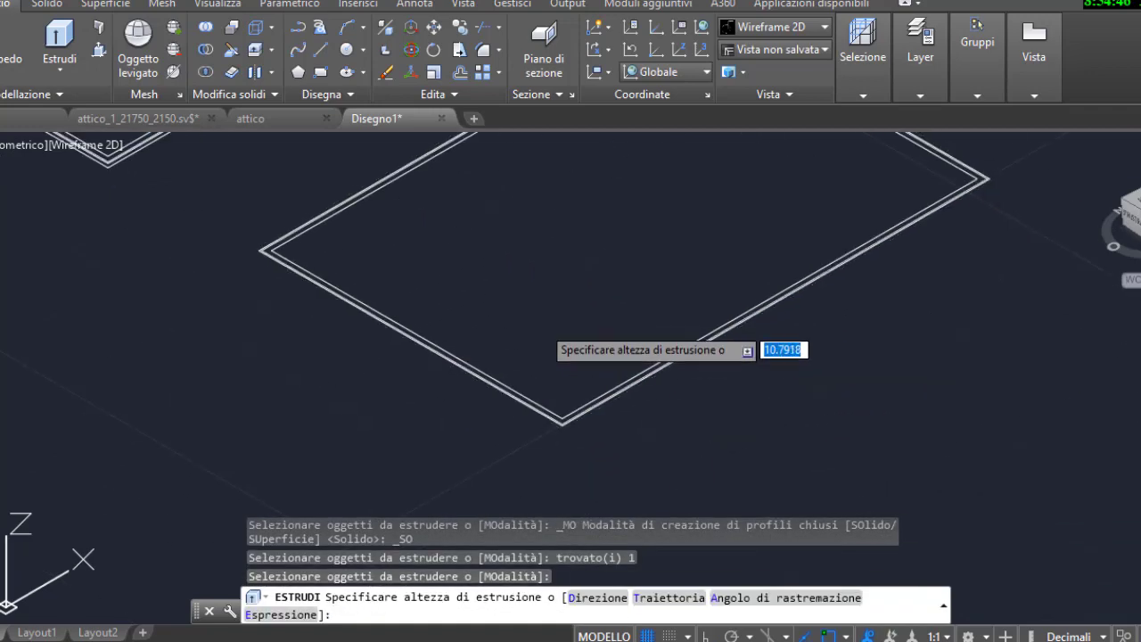
{"action": "type", "text": "-5"}
{"action": "key", "text": "Return"}
Set the visual style to Concettuale
{"action": "left_click", "coordinate": [754, 31]}
{"action": "left_click", "coordinate": [748, 196]}
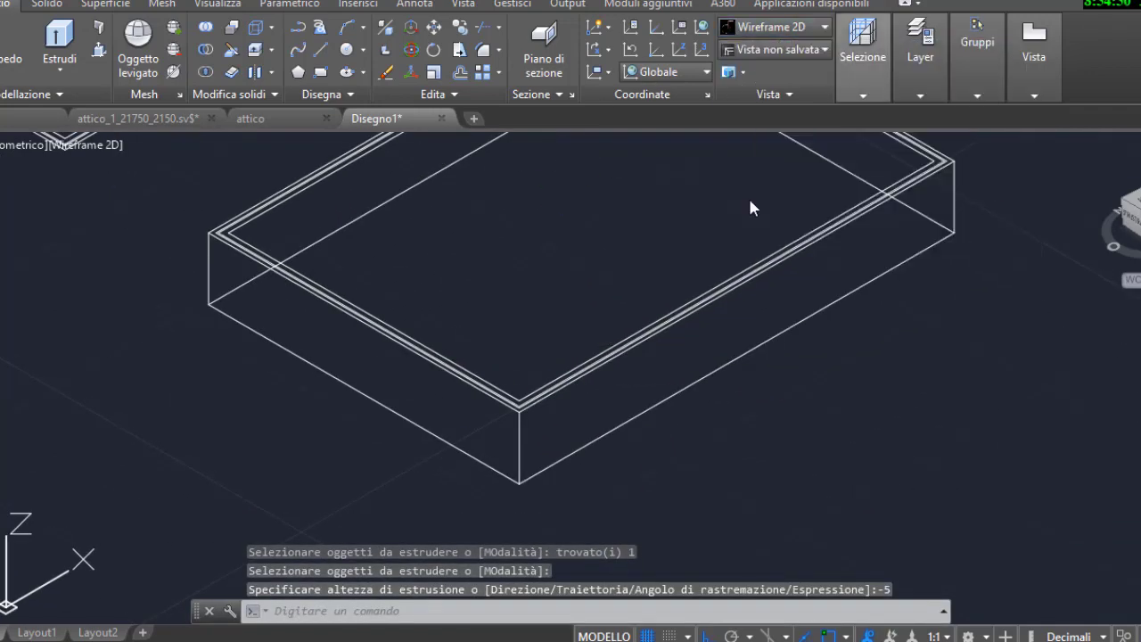
{"action": "scroll", "coordinate": [589, 347], "scroll_direction": "up", "scroll_amount": 2}
Press-pull the inner area out to hollow the frame
{"action": "left_click", "coordinate": [298, 254]}
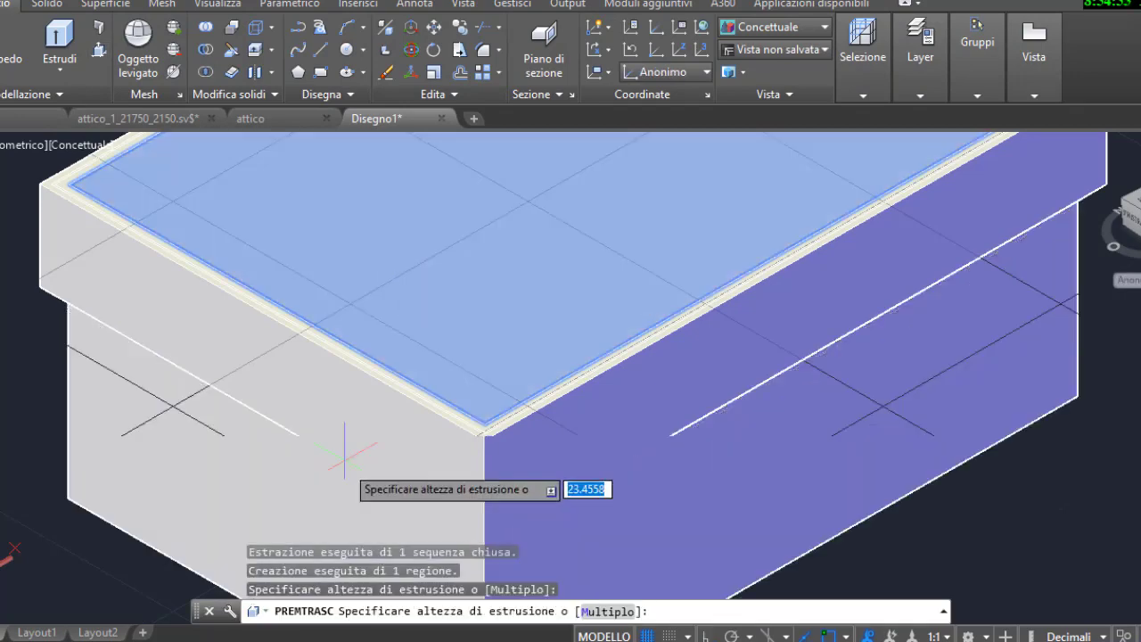
{"action": "scroll", "coordinate": [247, 365], "scroll_direction": "down", "scroll_amount": 2}
{"action": "scroll", "coordinate": [247, 366], "scroll_direction": "down", "scroll_amount": 1}
{"action": "key", "text": "Escape"}
Move the hollow frame 50 units from its centre
{"action": "left_click", "coordinate": [247, 365]}
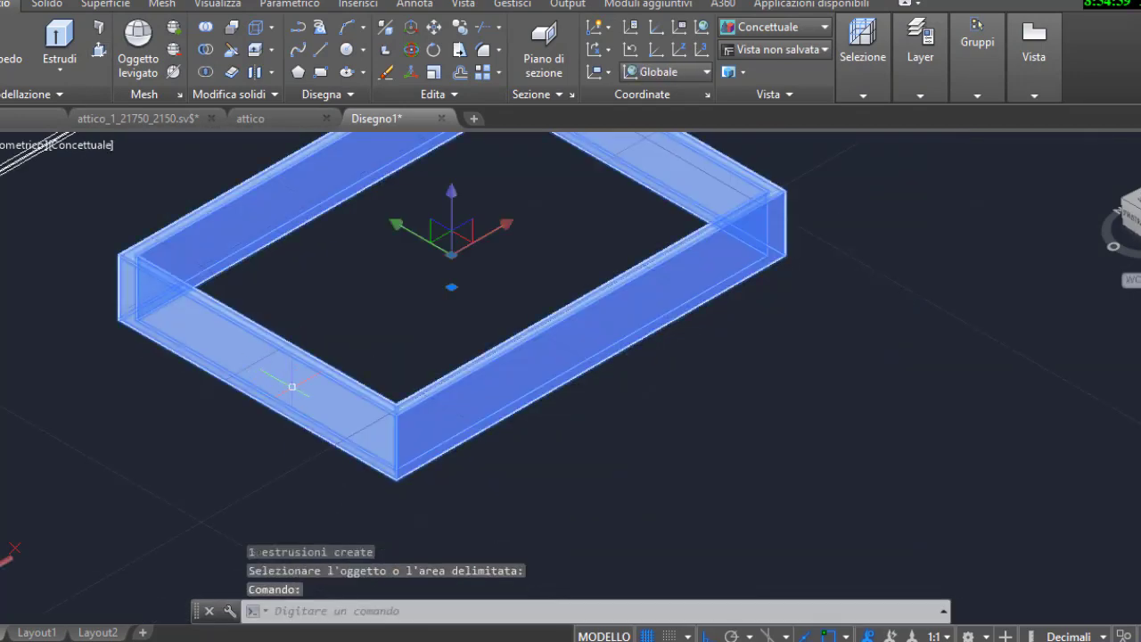
{"action": "scroll", "coordinate": [438, 235], "scroll_direction": "down", "scroll_amount": 2}
{"action": "left_click", "coordinate": [436, 31]}
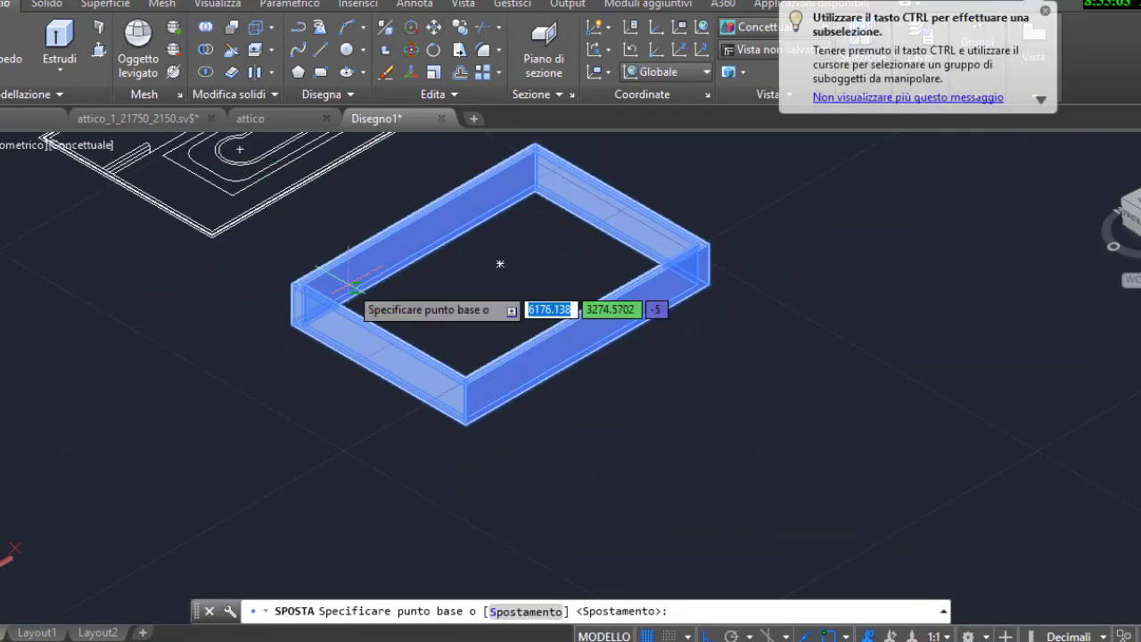
{"action": "left_click", "coordinate": [500, 264]}
{"action": "type", "text": "50"}
{"action": "key", "text": "Return"}
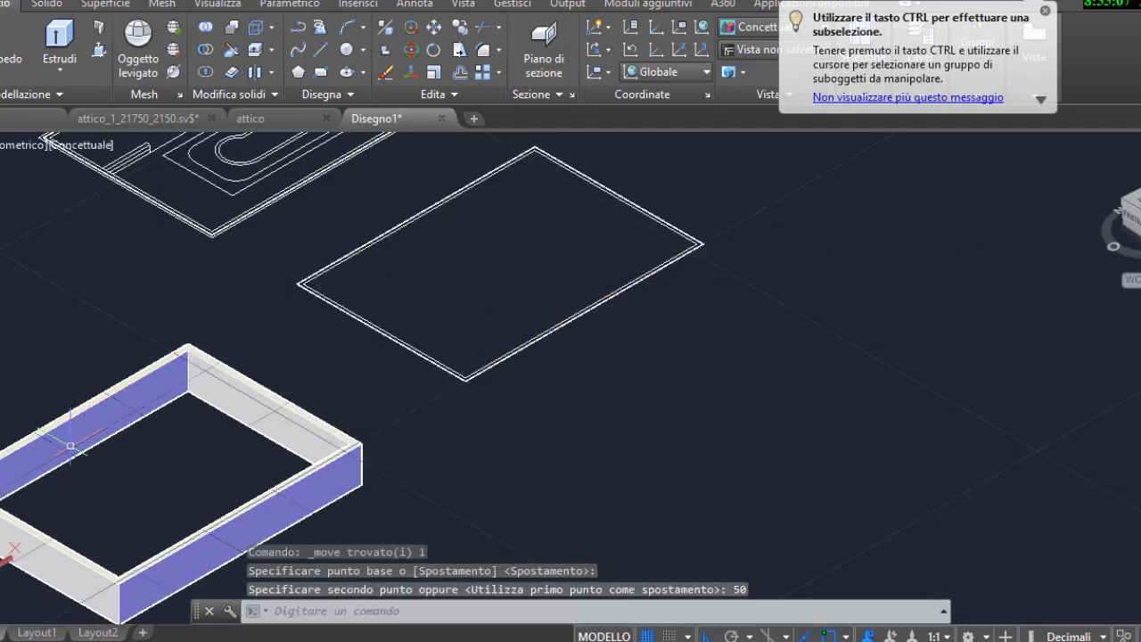
Select the outline lines at the frame's corner
{"action": "scroll", "coordinate": [393, 374], "scroll_direction": "up", "scroll_amount": 3}
{"action": "scroll", "coordinate": [392, 365], "scroll_direction": "up", "scroll_amount": 3}
{"action": "scroll", "coordinate": [385, 389], "scroll_direction": "up", "scroll_amount": 2}
{"action": "scroll", "coordinate": [386, 389], "scroll_direction": "down", "scroll_amount": 2}
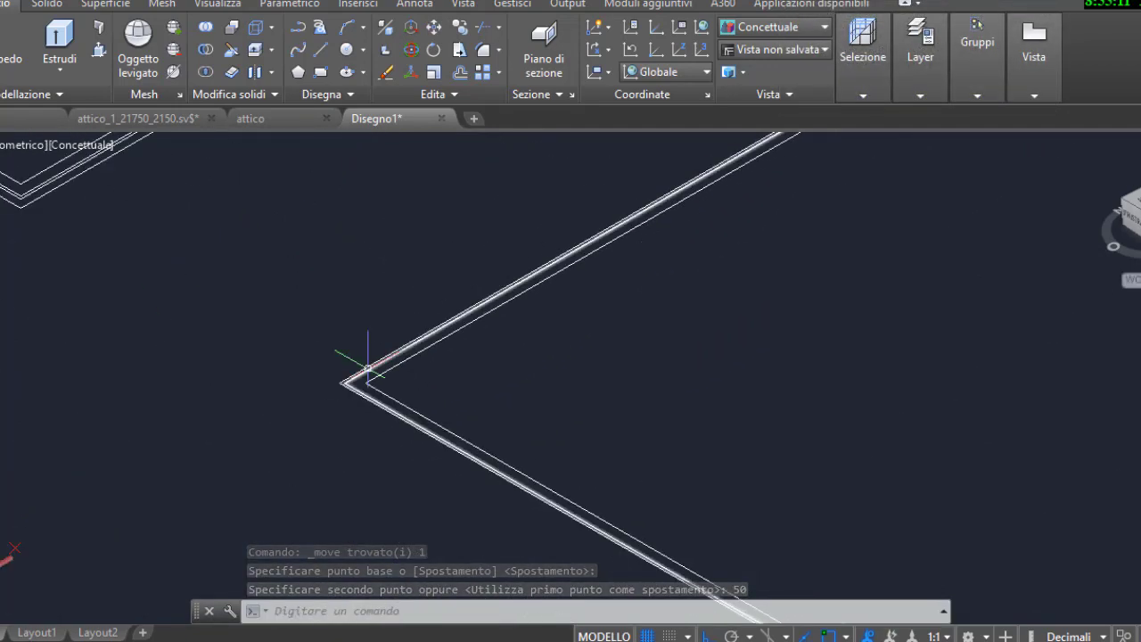
{"action": "scroll", "coordinate": [369, 377], "scroll_direction": "down", "scroll_amount": 3}
{"action": "scroll", "coordinate": [278, 344], "scroll_direction": "up", "scroll_amount": 5}
{"action": "scroll", "coordinate": [288, 314], "scroll_direction": "down", "scroll_amount": 3}
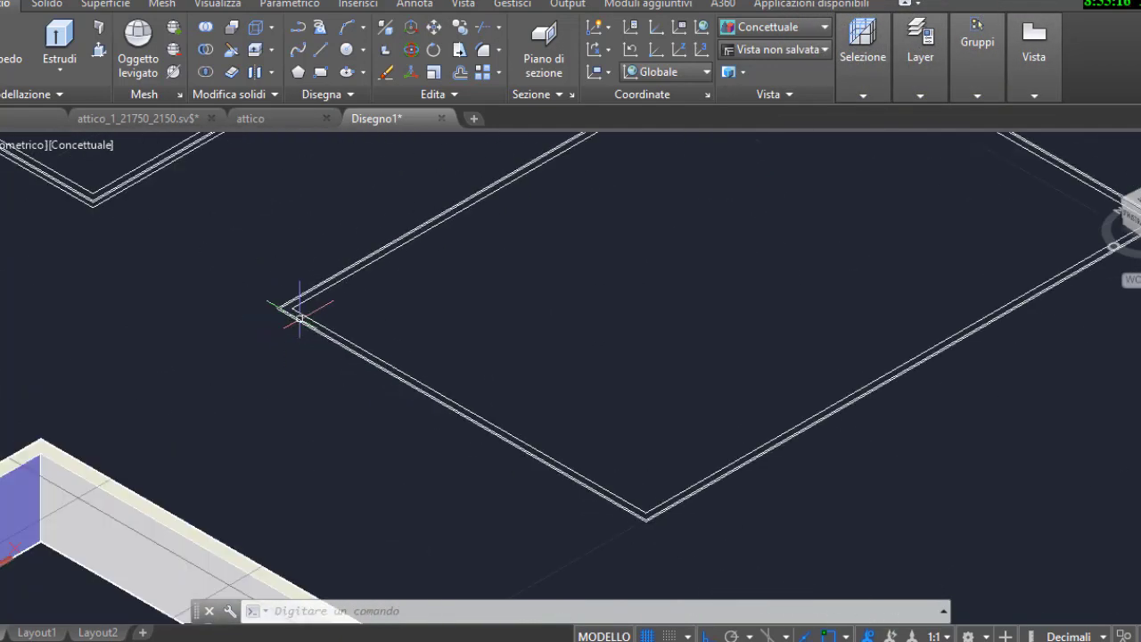
{"action": "scroll", "coordinate": [294, 311], "scroll_direction": "up", "scroll_amount": 3}
{"action": "left_click", "coordinate": [288, 298]}
{"action": "left_click", "coordinate": [247, 297]}
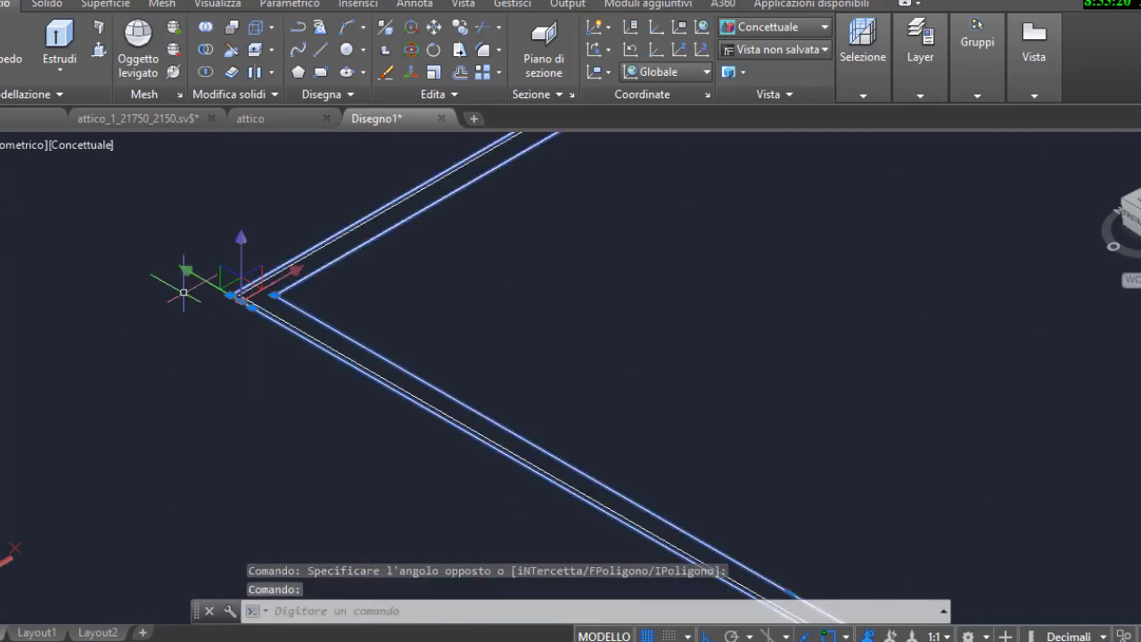
Erase the corner lines and offset the outline 0.1 inward
{"action": "key", "text": "Delete"}
{"action": "left_click", "coordinate": [285, 264]}
{"action": "left_click", "coordinate": [459, 73]}
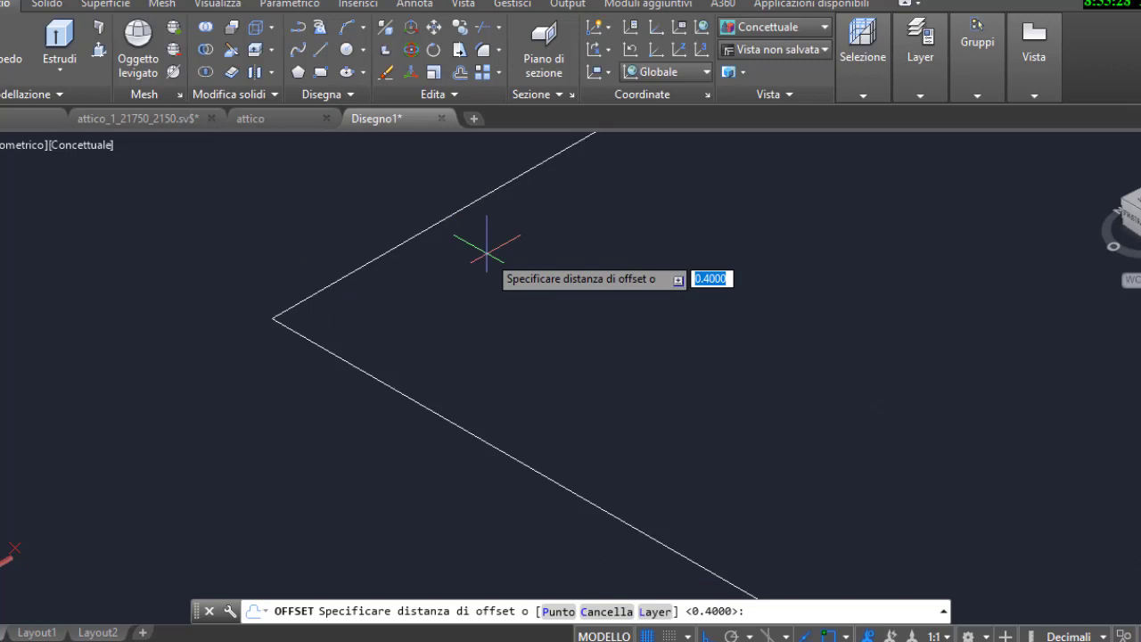
{"action": "key", "text": "Return"}
{"action": "left_click", "coordinate": [487, 251]}
{"action": "key", "text": "Escape"}
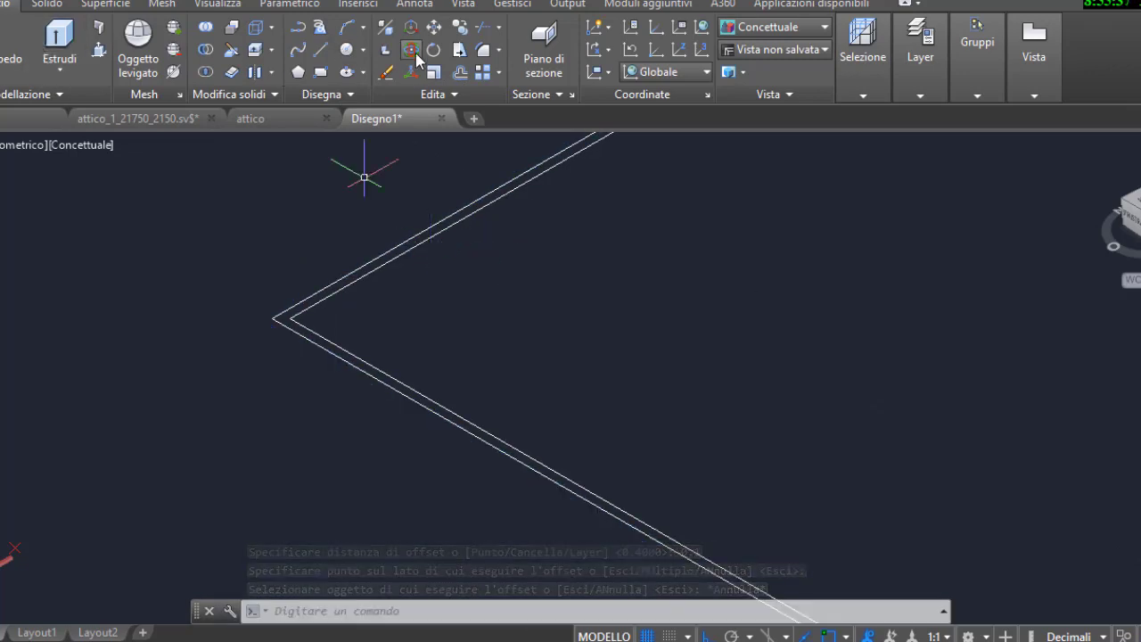
Draw a slim box post 1.3 high at the outline corner and select it
{"action": "left_click", "coordinate": [23, 41]}
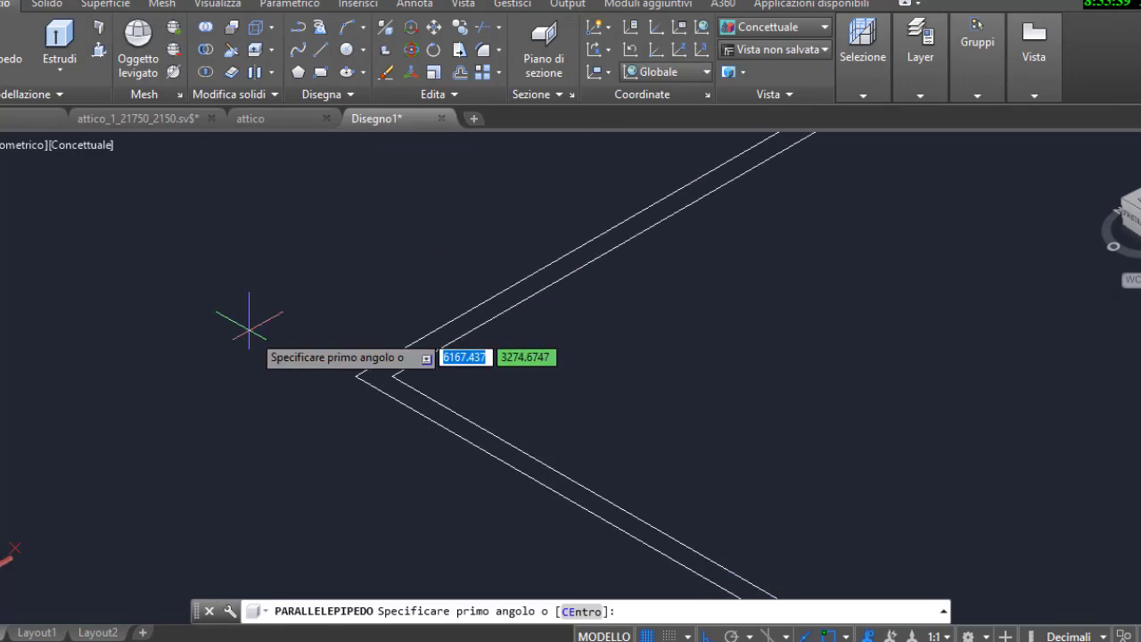
{"action": "left_click", "coordinate": [355, 376]}
{"action": "middle_click_drag", "start_coordinate": [356, 221], "coordinate": [346, 297]}
{"action": "type", "text": "1.3"}
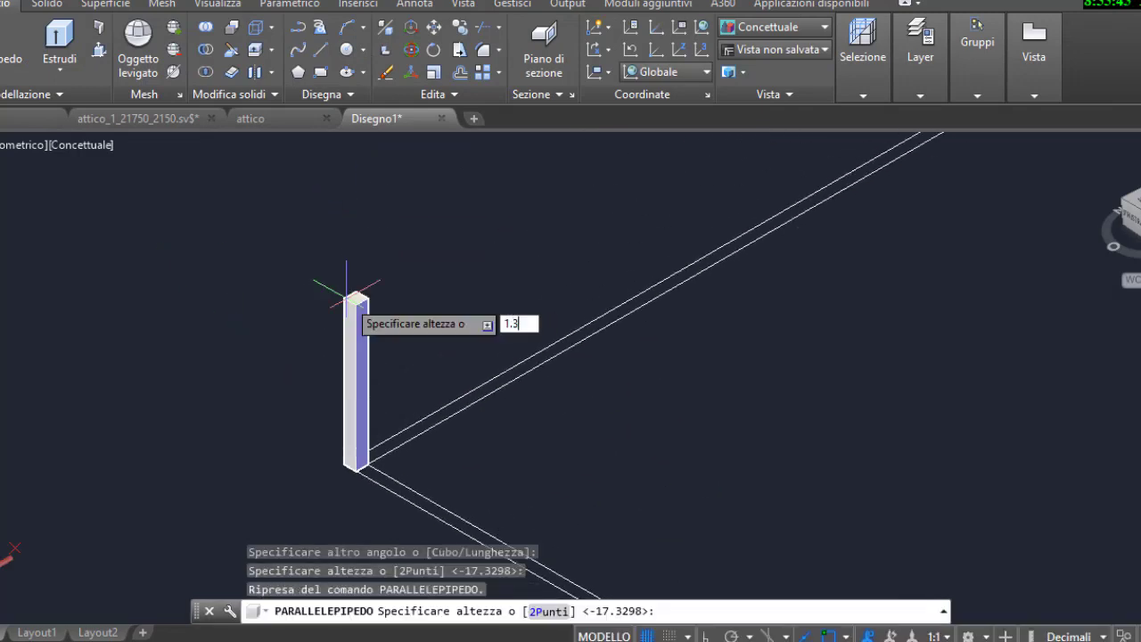
{"action": "key", "text": "Return"}
{"action": "middle_click_drag", "start_coordinate": [410, 397], "coordinate": [297, 255]}
{"action": "scroll", "coordinate": [294, 249], "scroll_direction": "down", "scroll_amount": 3}
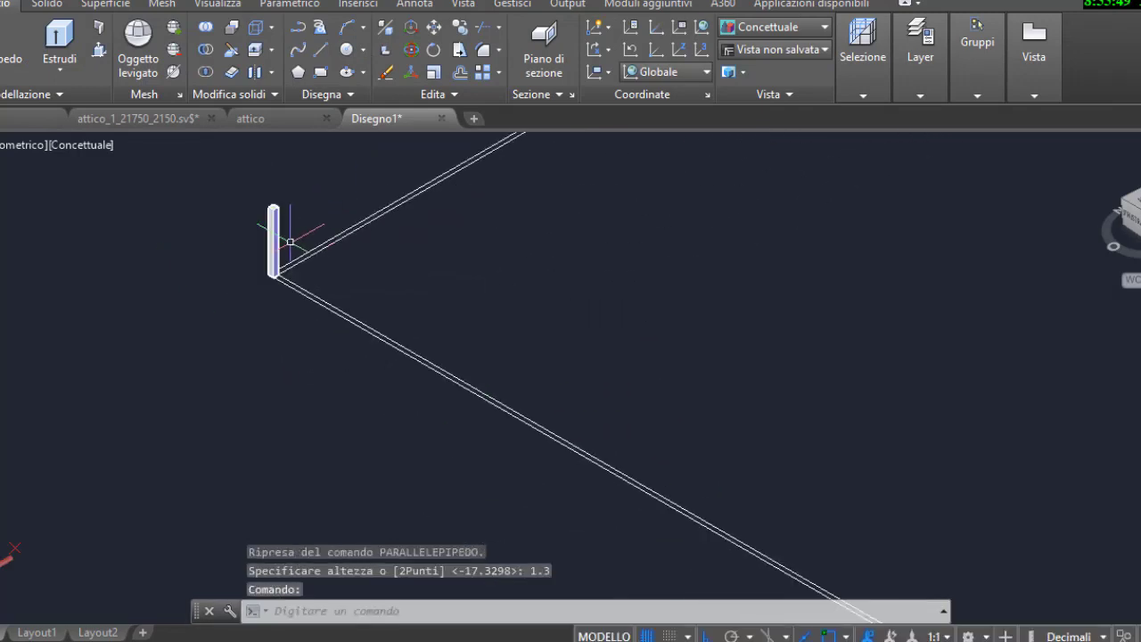
{"action": "scroll", "coordinate": [290, 241], "scroll_direction": "up", "scroll_amount": 2}
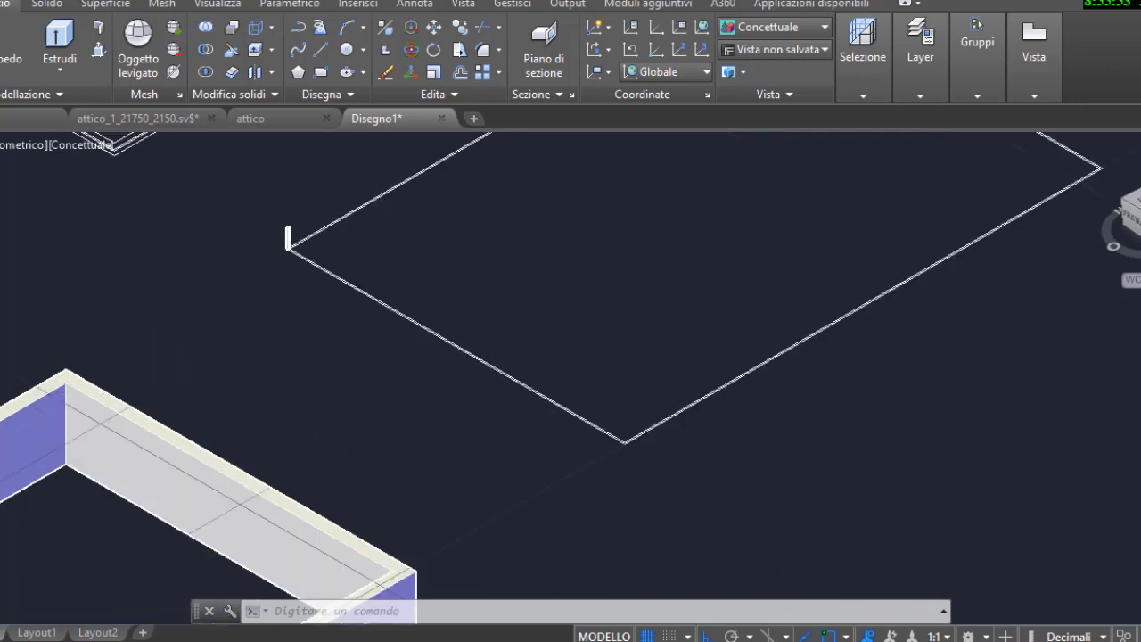
{"action": "left_click", "coordinate": [254, 245]}
Copy the post as a series of 15 along the edge with CP
{"action": "type", "text": "cp"}
{"action": "key", "text": "Return"}
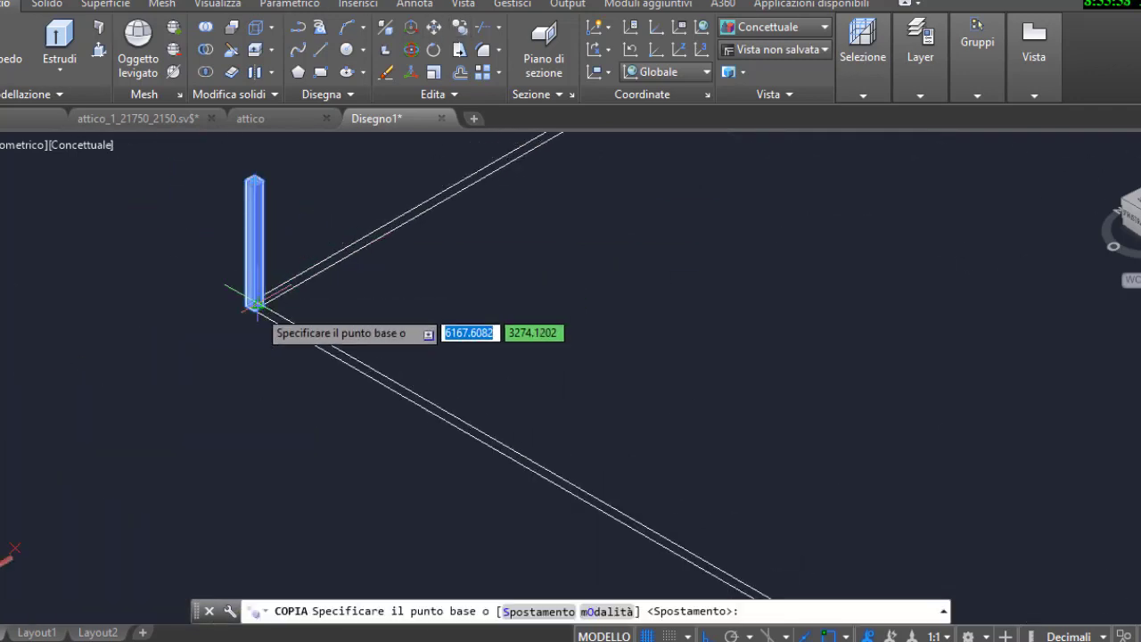
{"action": "scroll", "coordinate": [254, 305], "scroll_direction": "up", "scroll_amount": 1}
{"action": "left_click", "coordinate": [256, 306]}
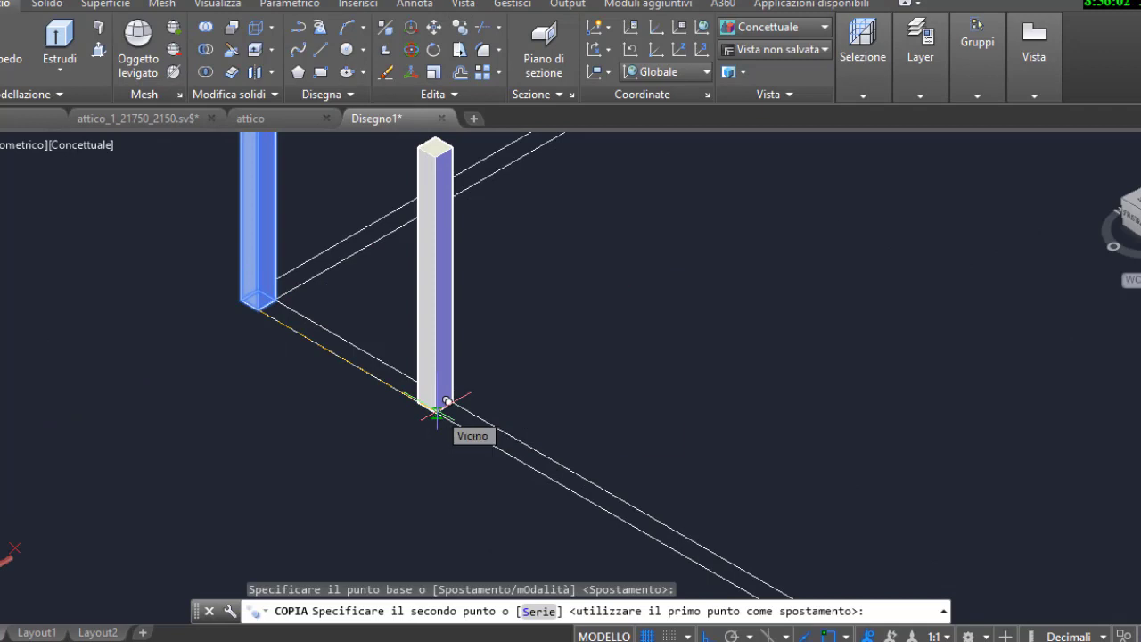
{"action": "type", "text": "s"}
{"action": "key", "text": "Return"}
{"action": "key", "text": "Return"}
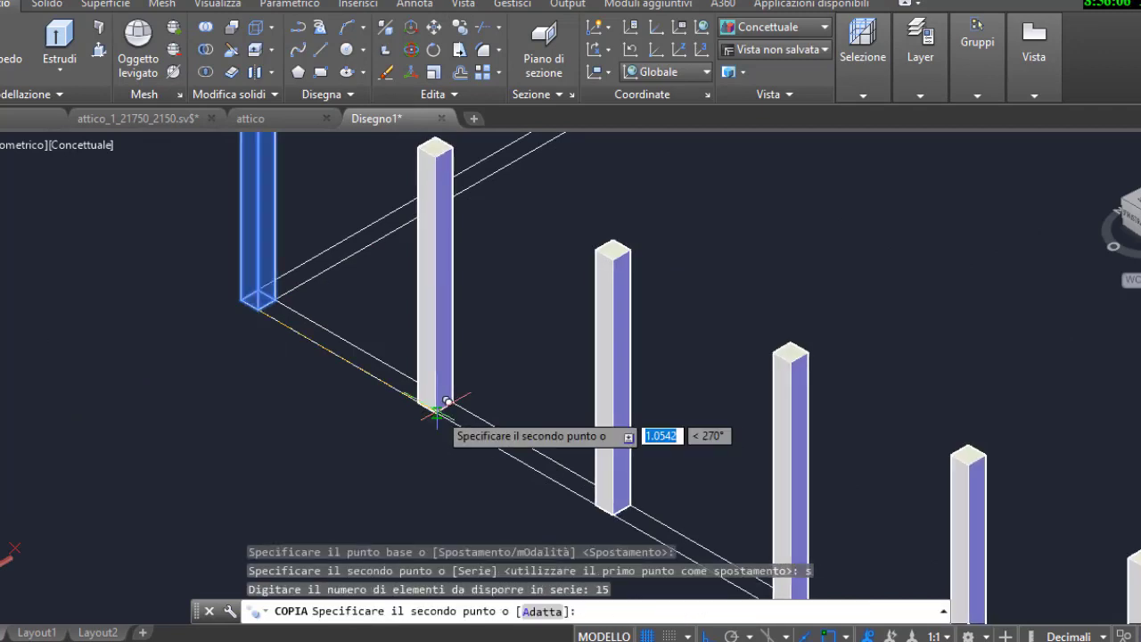
{"action": "left_click", "coordinate": [429, 408]}
{"action": "scroll", "coordinate": [430, 407], "scroll_direction": "down", "scroll_amount": 3}
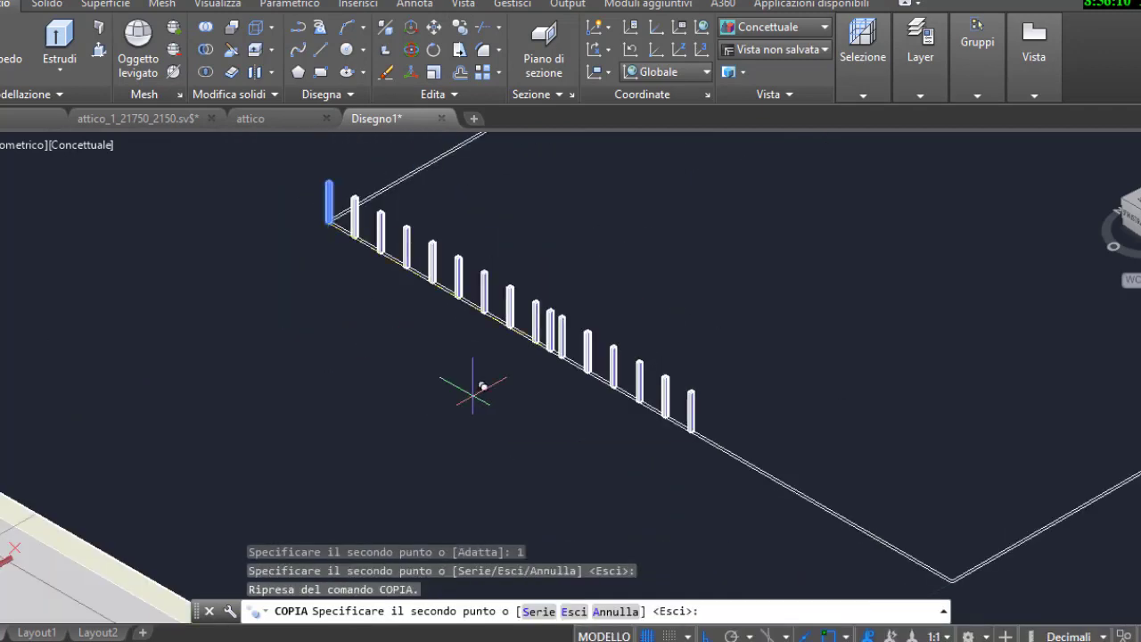
{"action": "scroll", "coordinate": [538, 329], "scroll_direction": "up", "scroll_amount": 3}
{"action": "key", "text": "Escape"}
Copy another single post as a series of ten copies
{"action": "scroll", "coordinate": [456, 301], "scroll_direction": "up", "scroll_amount": 4}
{"action": "scroll", "coordinate": [456, 301], "scroll_direction": "up", "scroll_amount": 2}
{"action": "left_click", "coordinate": [642, 187]}
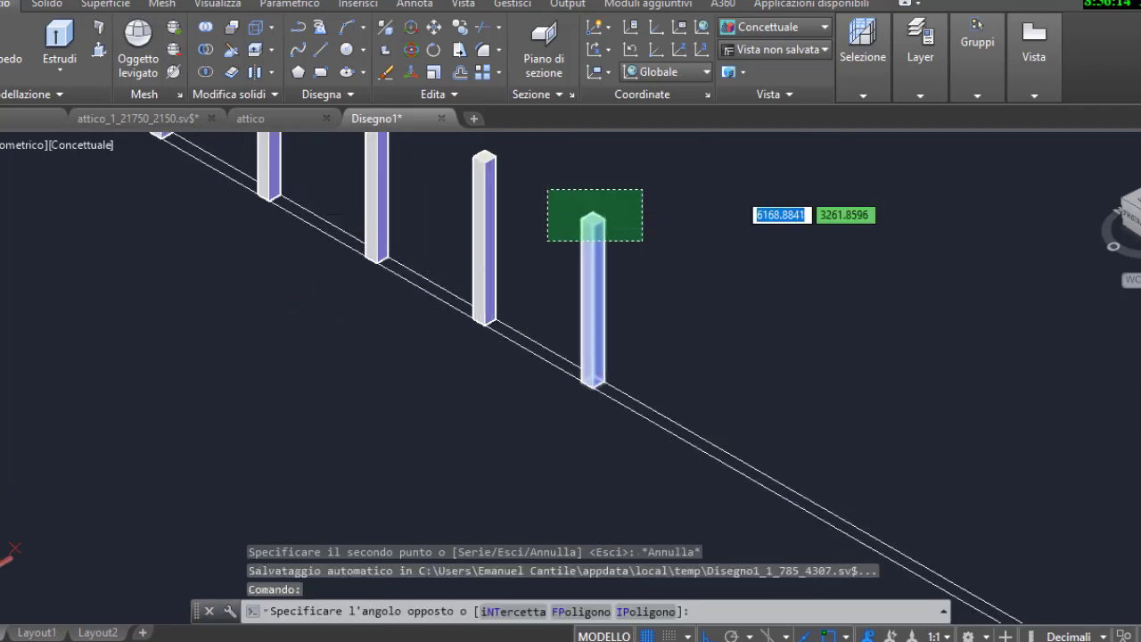
{"action": "left_click", "coordinate": [547, 243]}
{"action": "left_click", "coordinate": [458, 31]}
{"action": "left_click", "coordinate": [593, 386]}
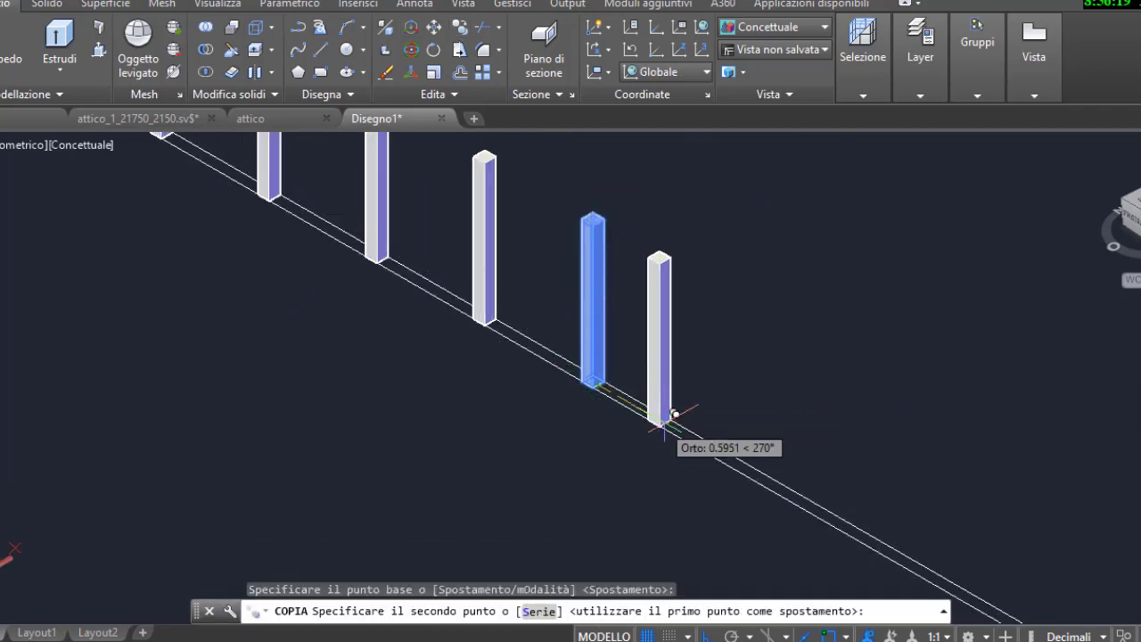
{"action": "type", "text": "s"}
{"action": "key", "text": "Return"}
{"action": "type", "text": "10"}
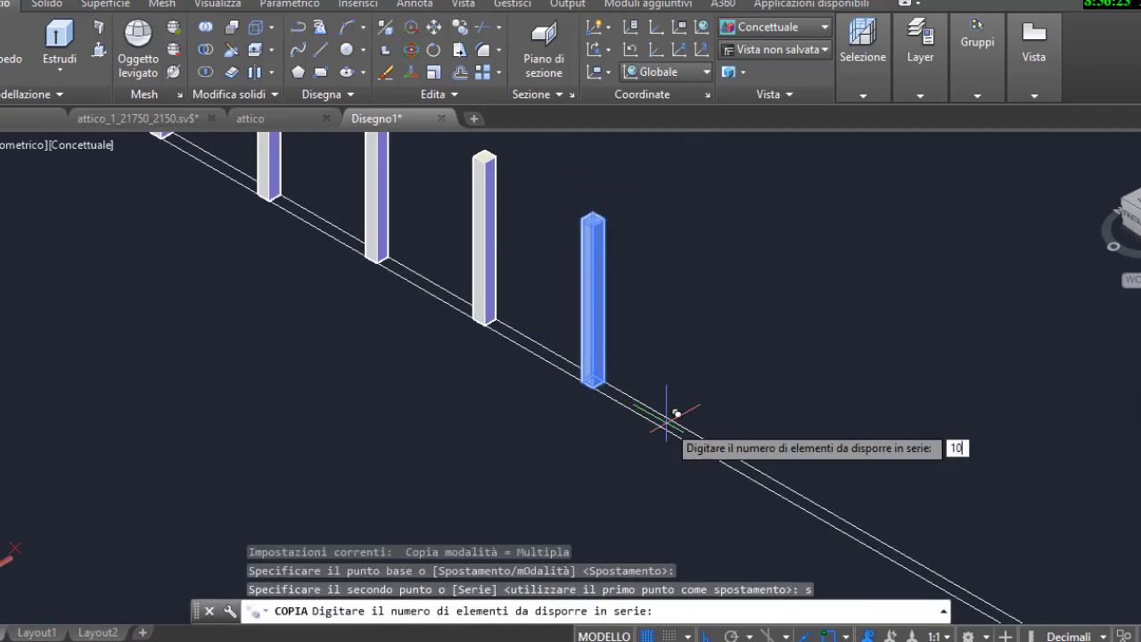
{"action": "key", "text": "Return"}
{"action": "key", "text": "Return"}
{"action": "scroll", "coordinate": [624, 401], "scroll_direction": "down", "scroll_amount": 3}
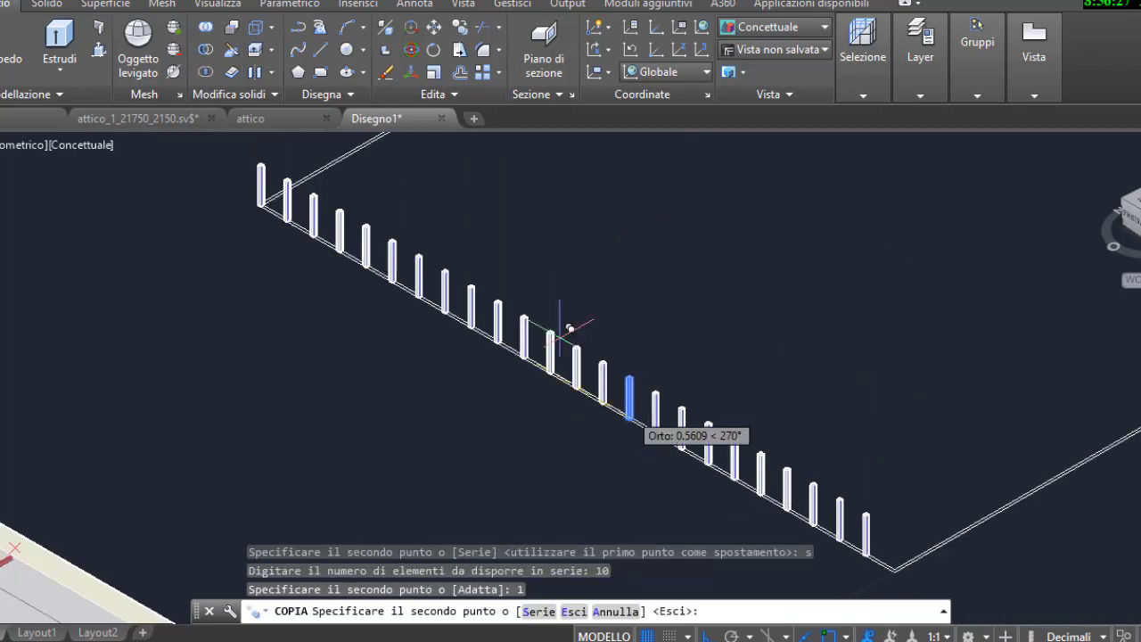
{"action": "scroll", "coordinate": [797, 467], "scroll_direction": "up", "scroll_amount": 3}
{"action": "scroll", "coordinate": [862, 393], "scroll_direction": "up", "scroll_amount": 3}
{"action": "key", "text": "Escape"}
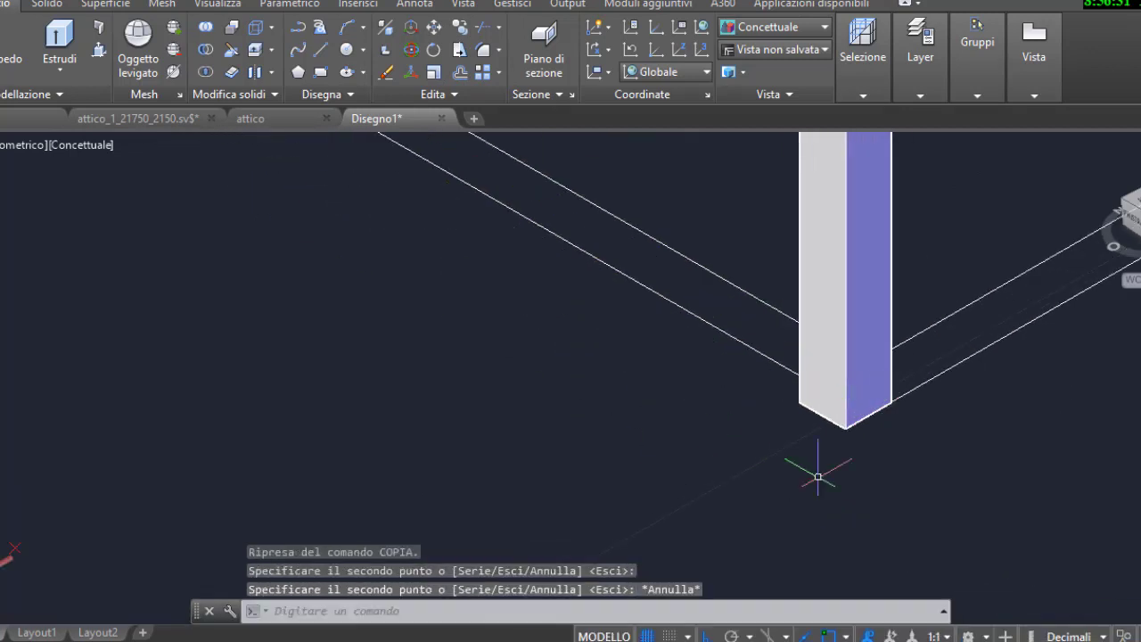
Move the selected column from its foot to a new spot along the edge
{"action": "type", "text": "sp"}
{"action": "key", "text": "Return"}
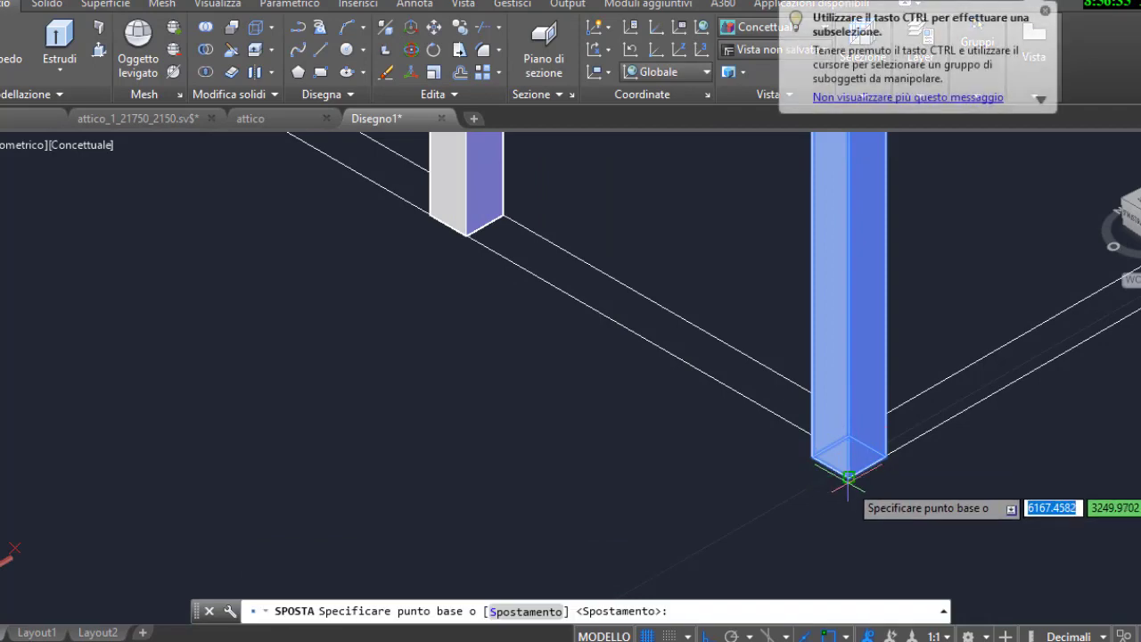
{"action": "left_click", "coordinate": [845, 459]}
{"action": "scroll", "coordinate": [856, 455], "scroll_direction": "down", "scroll_amount": 5}
{"action": "scroll", "coordinate": [530, 303], "scroll_direction": "down", "scroll_amount": 2}
{"action": "scroll", "coordinate": [561, 379], "scroll_direction": "up", "scroll_amount": 5}
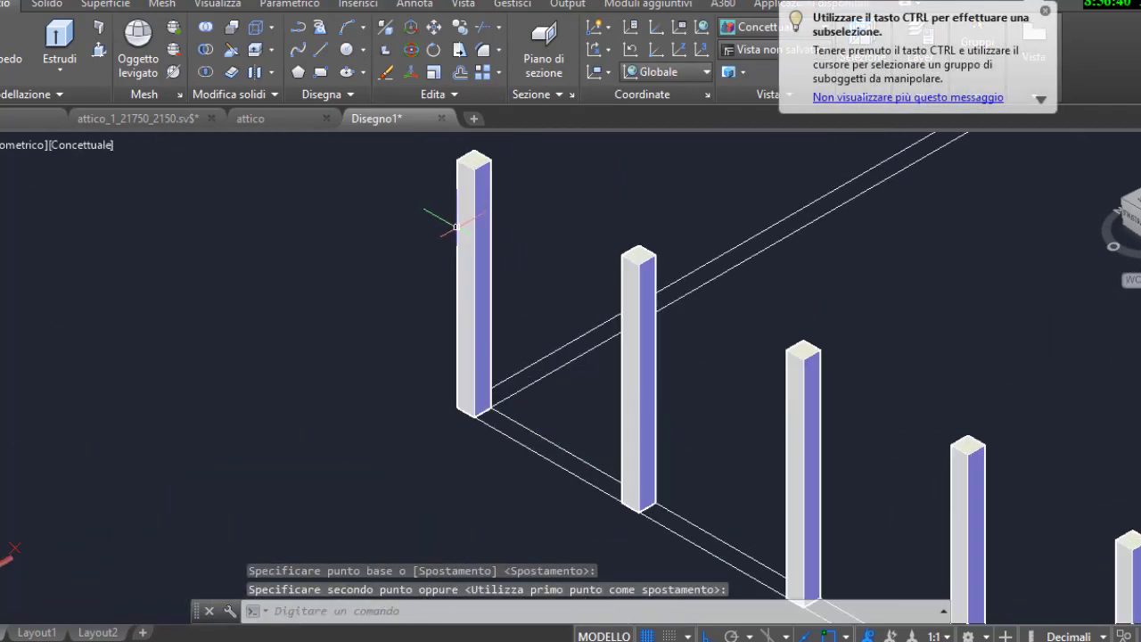
{"action": "scroll", "coordinate": [562, 379], "scroll_direction": "up", "scroll_amount": 3}
{"action": "left_click", "coordinate": [570, 383]}
Attempt a box starting at the column foot, then cancel it
{"action": "left_click", "coordinate": [9, 40]}
{"action": "middle_click_drag", "start_coordinate": [570, 383], "coordinate": [537, 316]}
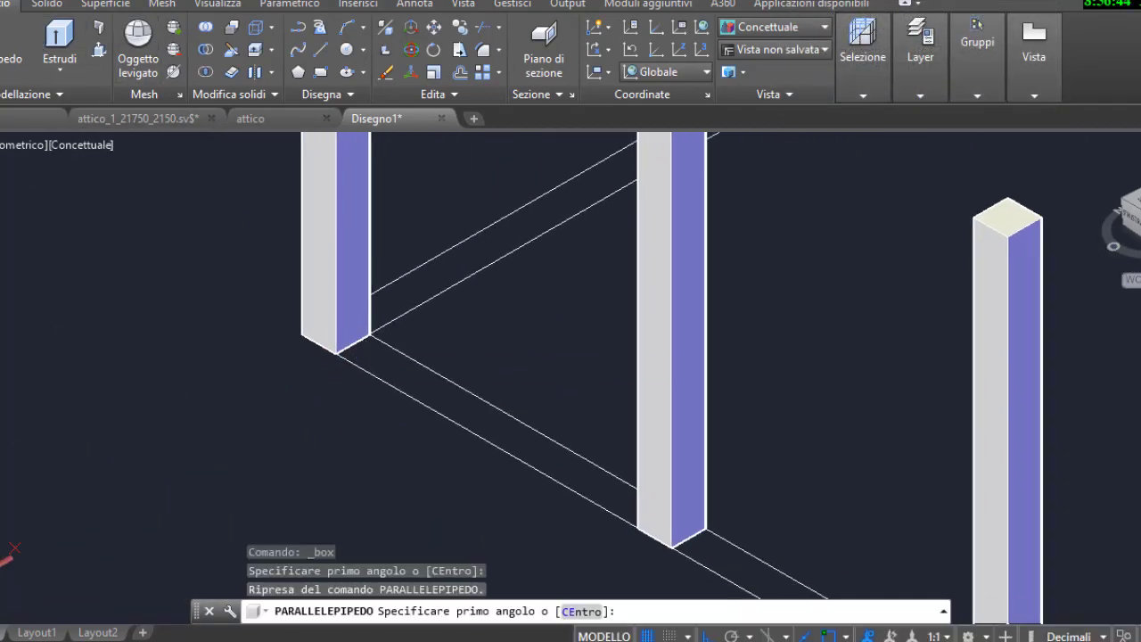
{"action": "left_click", "coordinate": [354, 343]}
{"action": "left_click", "coordinate": [655, 517]}
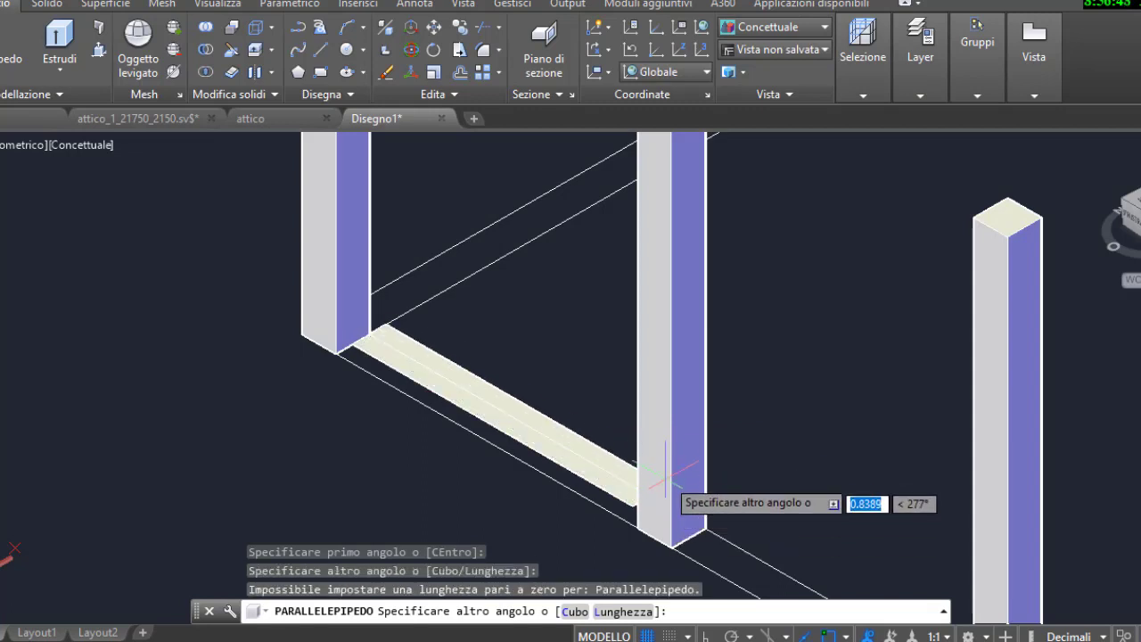
{"action": "left_click", "coordinate": [655, 517]}
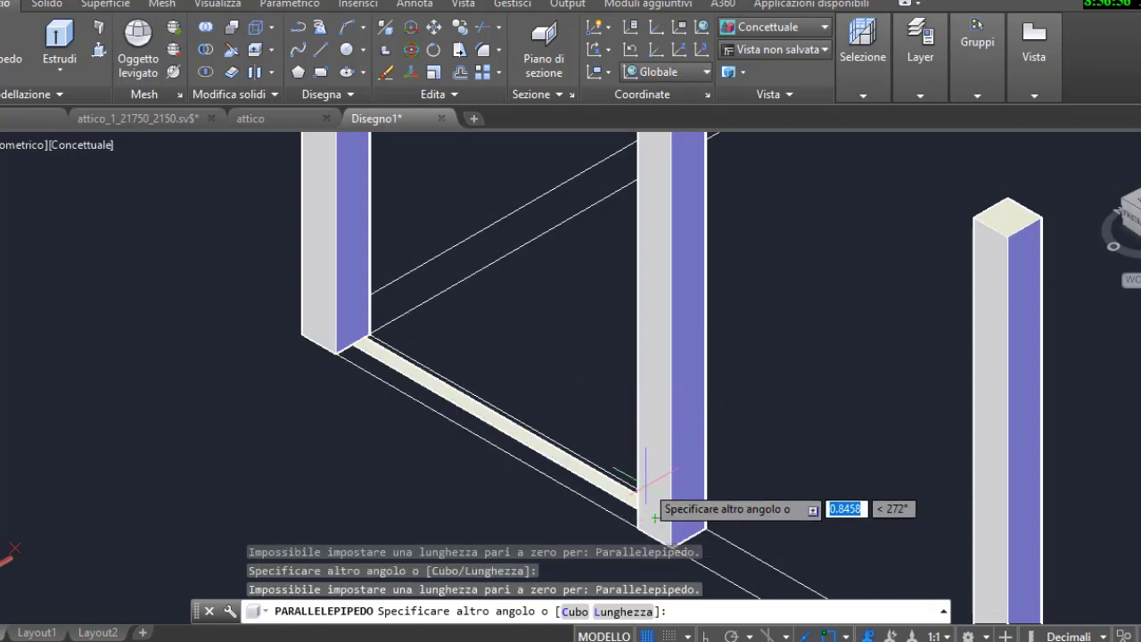
{"action": "key", "text": "Escape"}
{"action": "right_click", "coordinate": [631, 155]}
{"action": "left_click", "coordinate": [729, 166]}
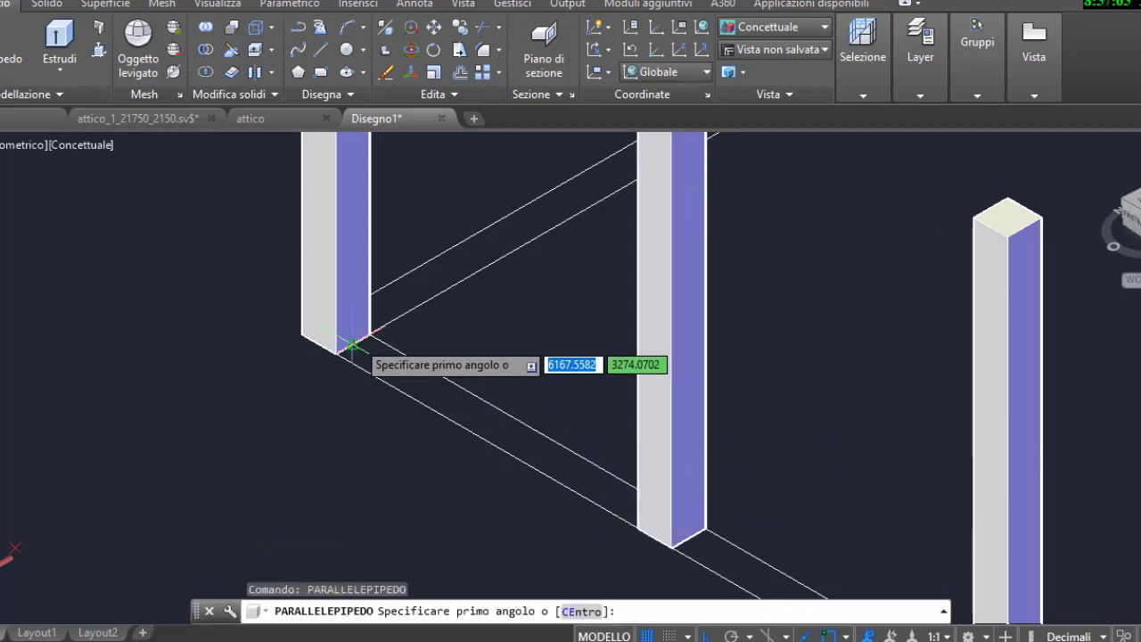
{"action": "scroll", "coordinate": [352, 345], "scroll_direction": "up", "scroll_amount": 2}
{"action": "key", "text": "Escape"}
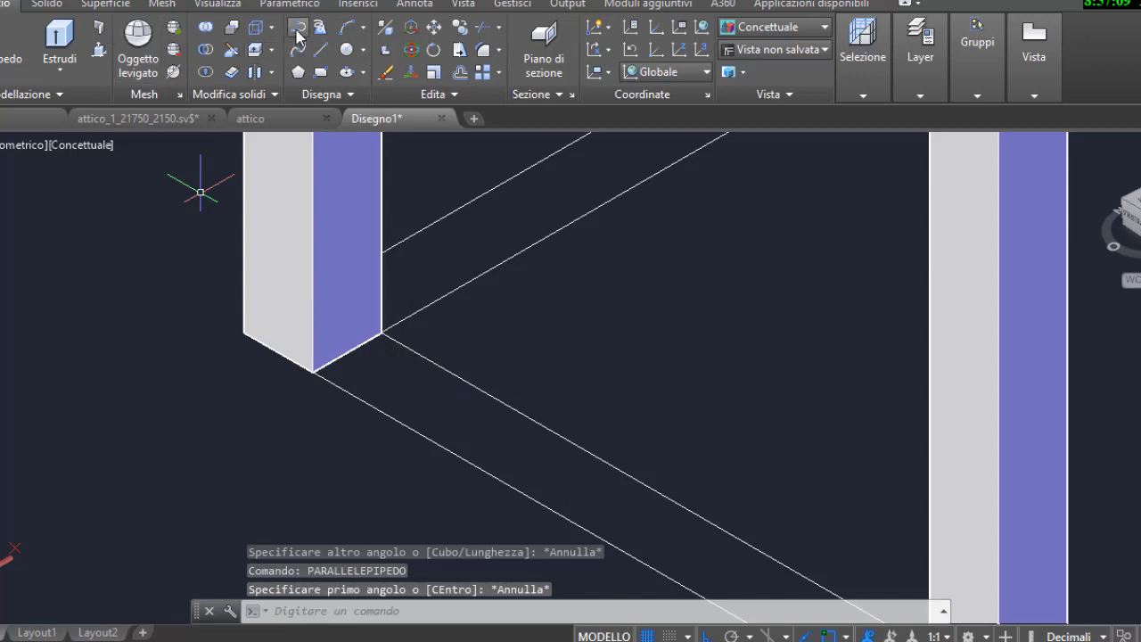
Start a polyline at the column corner, turn ortho off with F8, then cancel
{"action": "left_click", "coordinate": [297, 36]}
{"action": "left_click", "coordinate": [314, 369]}
{"action": "scroll", "coordinate": [349, 353], "scroll_direction": "down", "scroll_amount": 3}
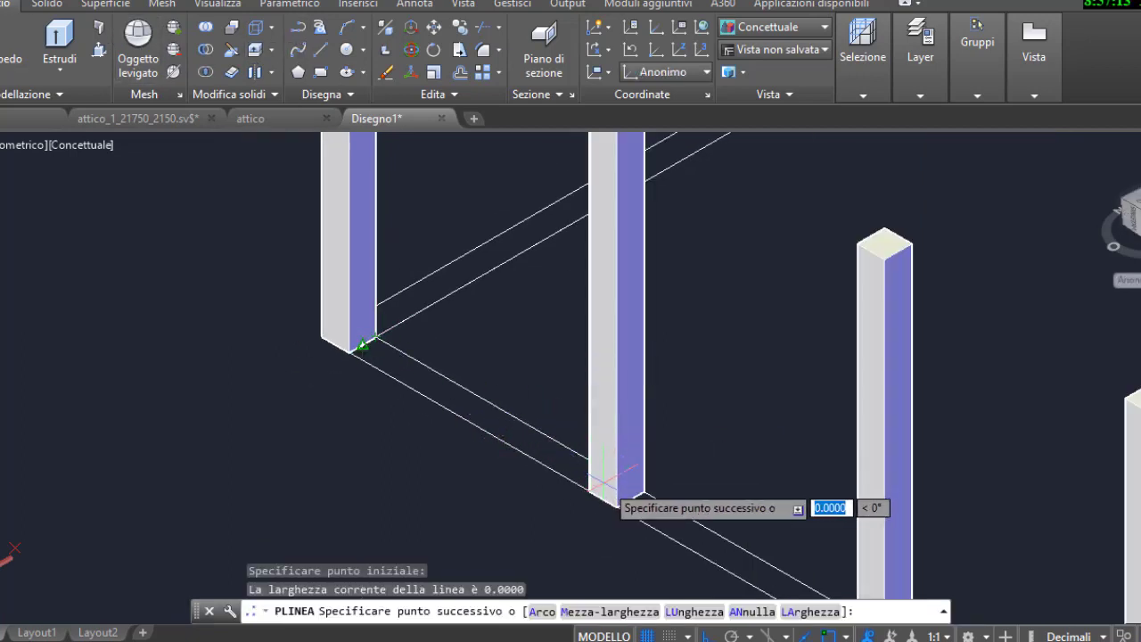
{"action": "key", "text": "F8"}
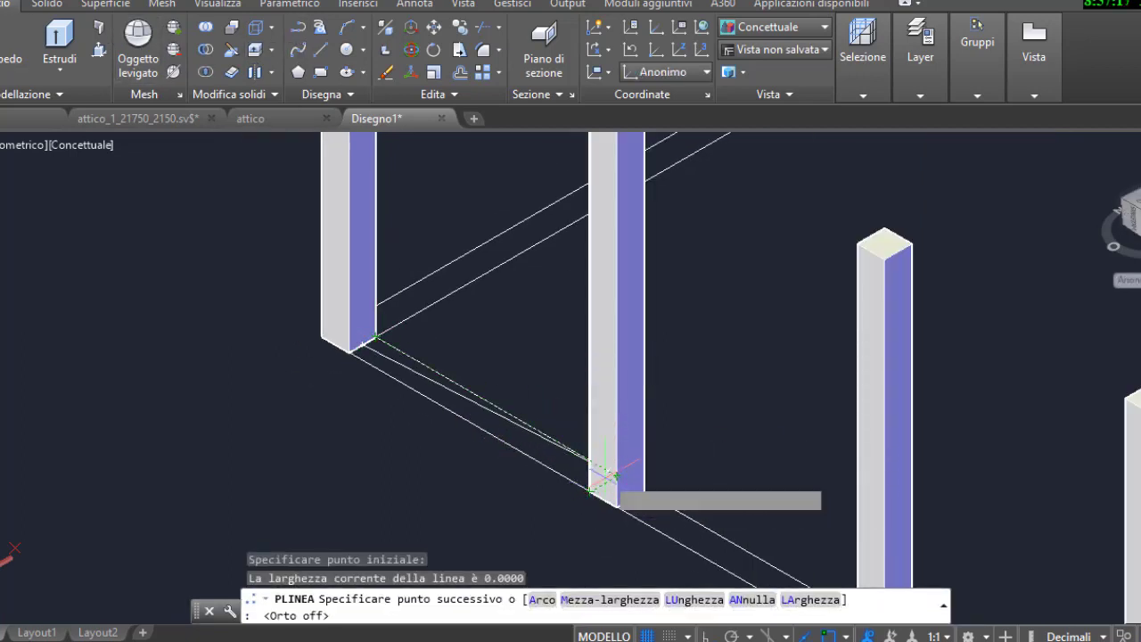
{"action": "key", "text": "Escape"}
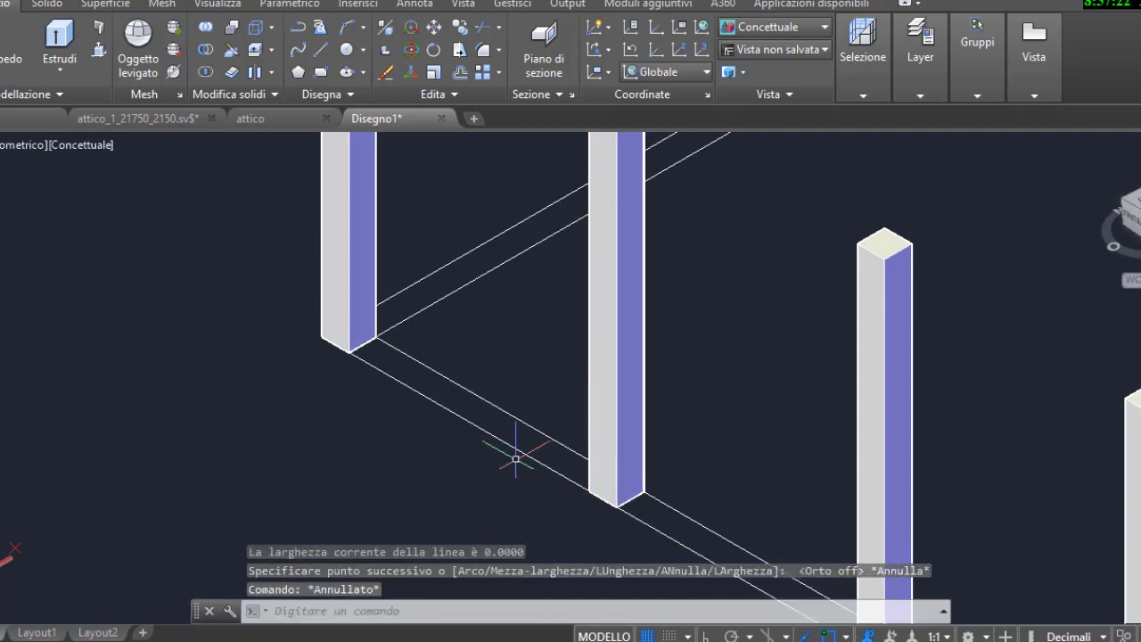
Draw a 1-high box wall panel between the two column feet
{"action": "left_click", "coordinate": [294, 35]}
{"action": "left_click", "coordinate": [363, 346]}
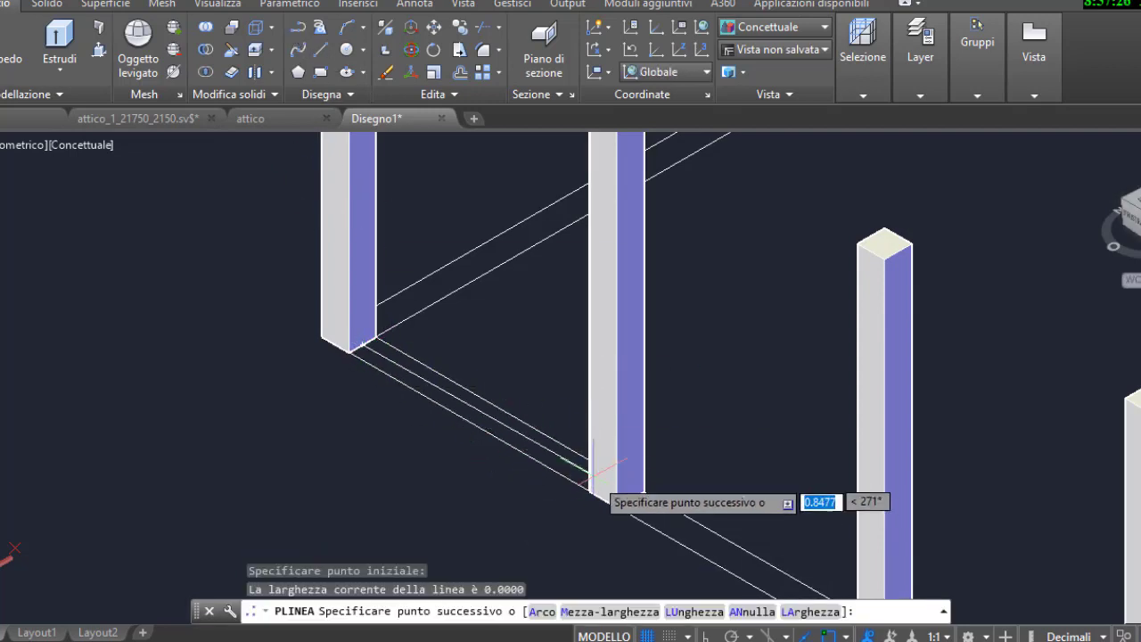
{"action": "key", "text": "Escape"}
{"action": "left_click", "coordinate": [9, 40]}
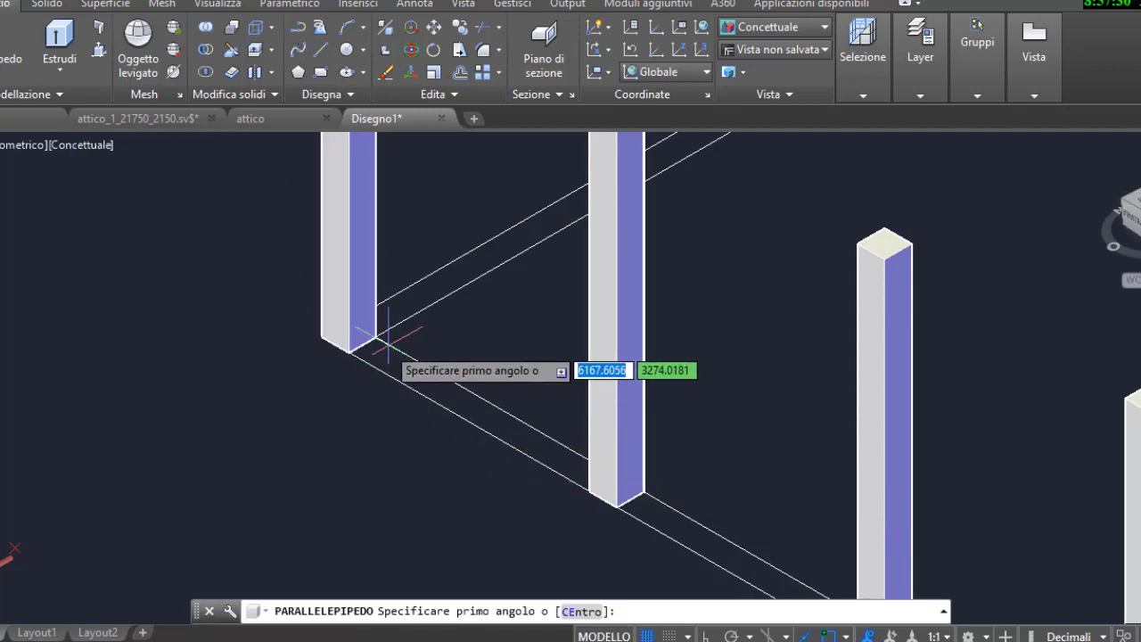
{"action": "left_click", "coordinate": [363, 346]}
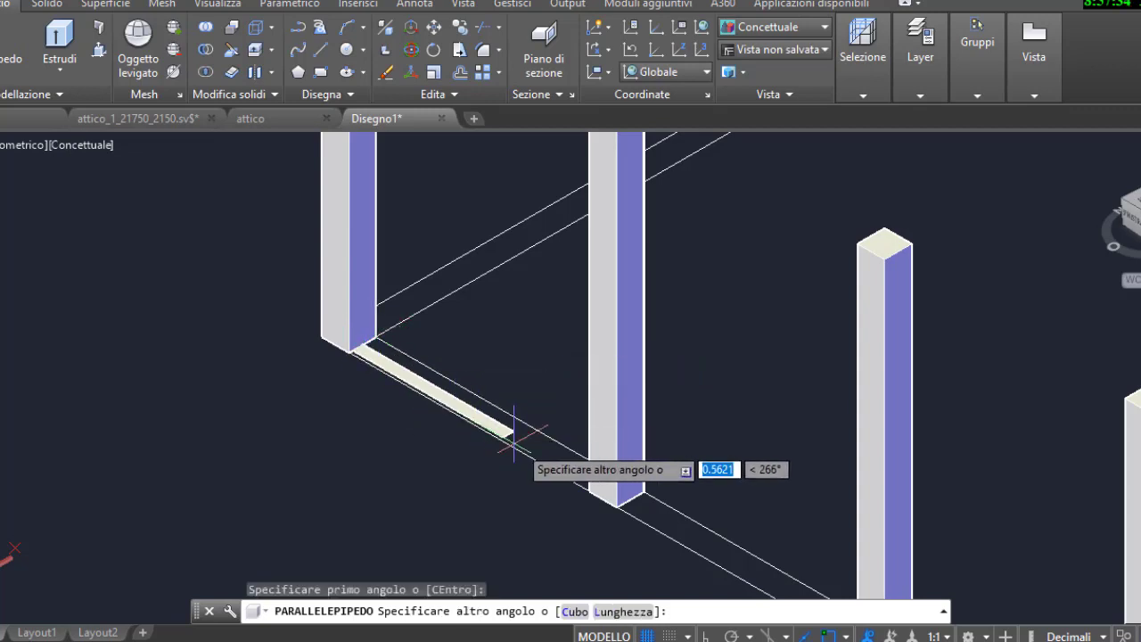
{"action": "left_click", "coordinate": [589, 491]}
{"action": "middle_click_drag", "start_coordinate": [526, 384], "coordinate": [509, 437]}
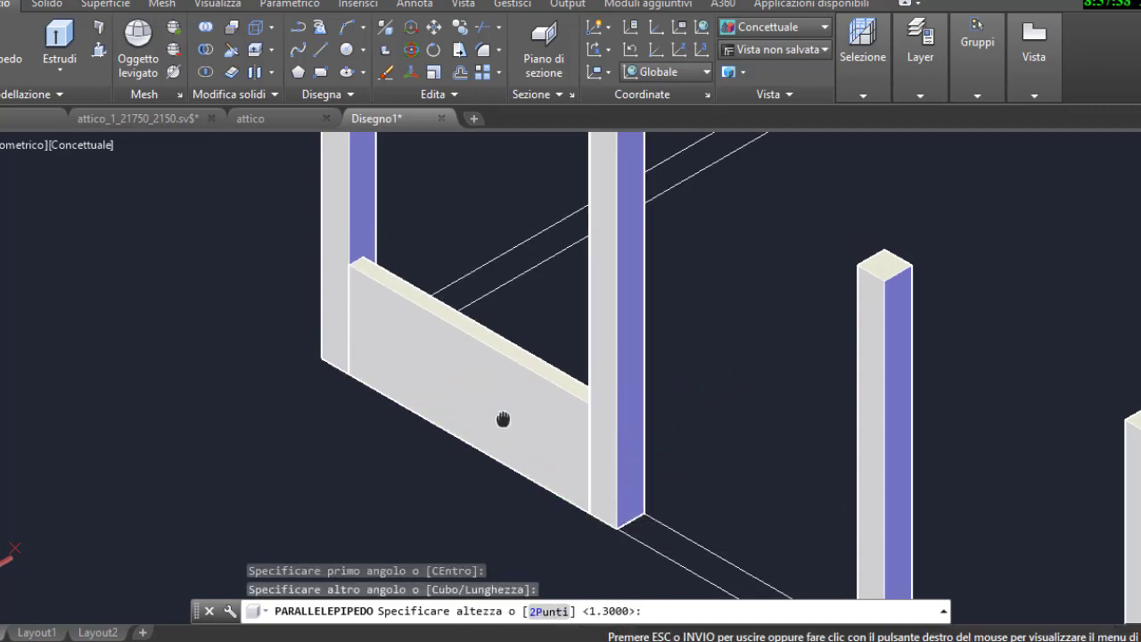
{"action": "type", "text": "1"}
{"action": "key", "text": "Return"}
{"action": "key", "text": "Escape"}
{"action": "left_click", "coordinate": [477, 479]}
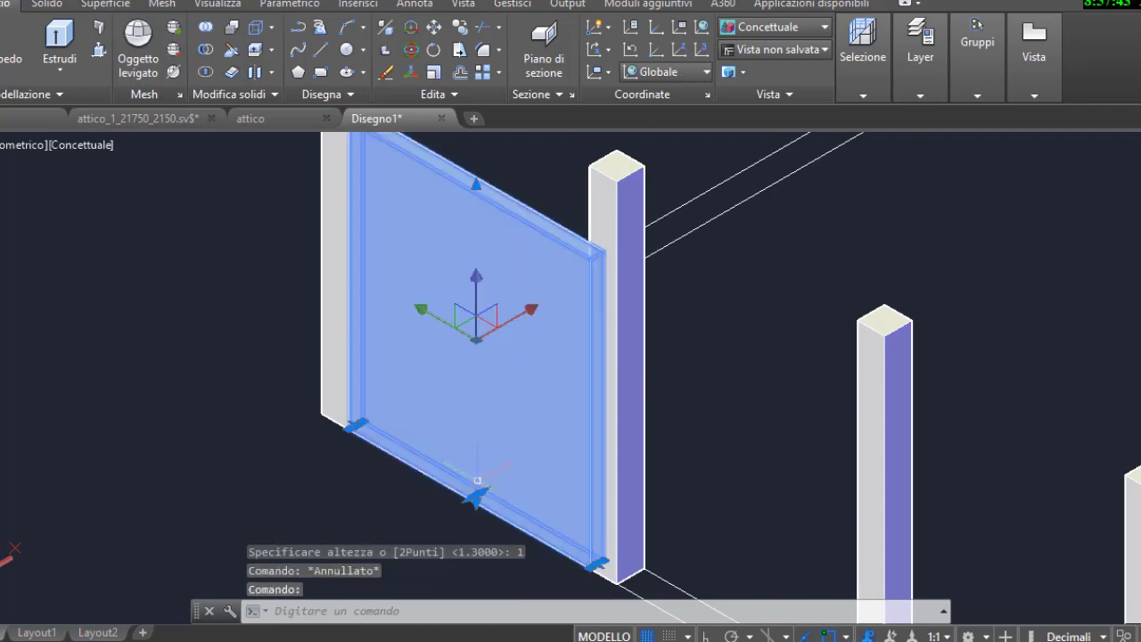
Start moving the wall panel from its lower corner, then cancel
{"action": "left_click", "coordinate": [435, 36]}
{"action": "scroll", "coordinate": [578, 540], "scroll_direction": "up", "scroll_amount": 4}
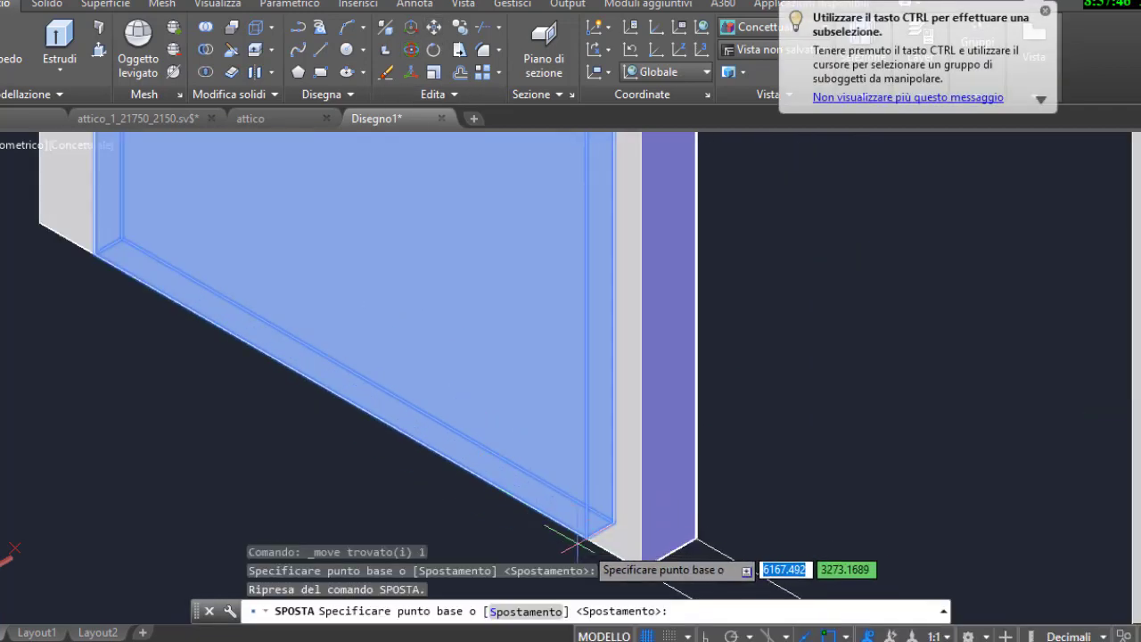
{"action": "left_click", "coordinate": [84, 274]}
{"action": "key", "text": "Escape"}
{"action": "scroll", "coordinate": [141, 347], "scroll_direction": "down", "scroll_amount": 3}
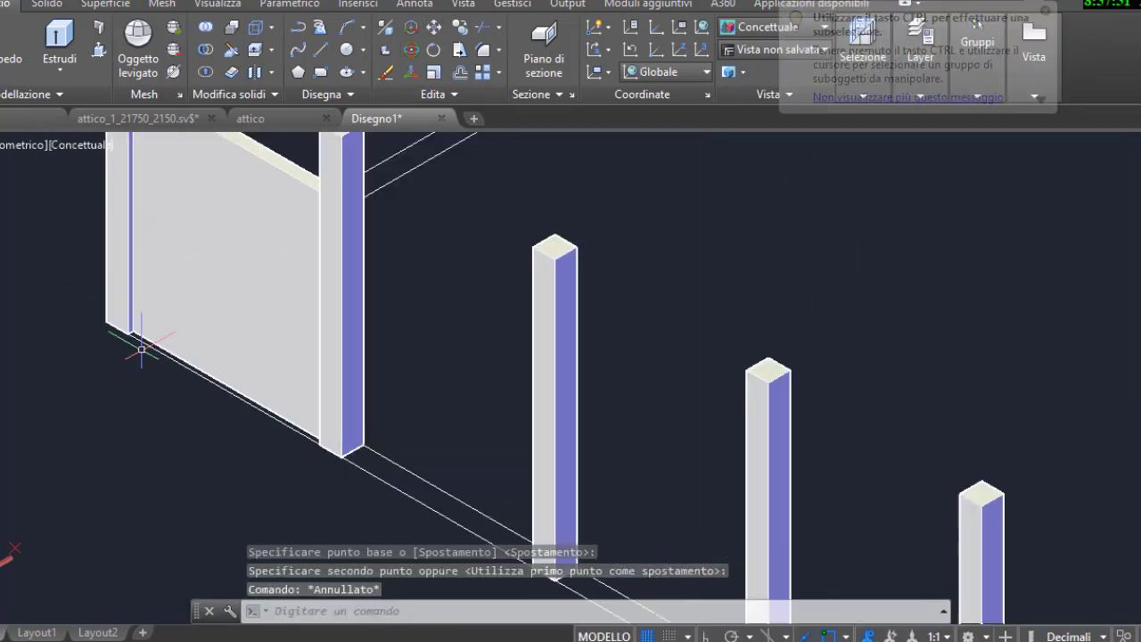
{"action": "scroll", "coordinate": [505, 127], "scroll_direction": "up", "scroll_amount": 2}
{"action": "scroll", "coordinate": [505, 127], "scroll_direction": "up", "scroll_amount": 1}
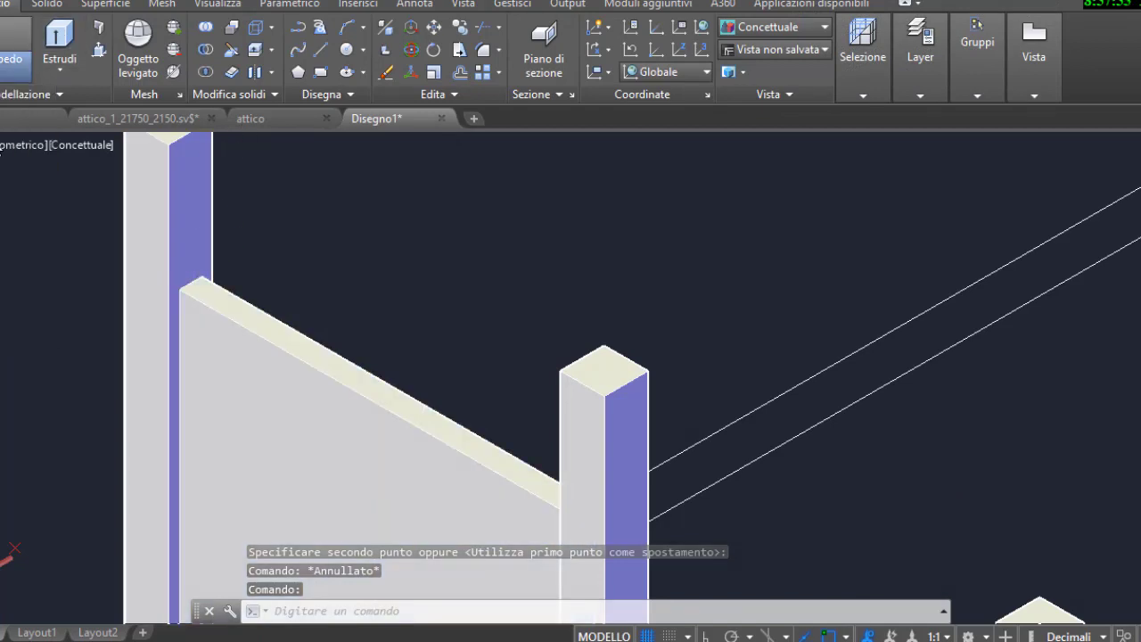
{"action": "left_click", "coordinate": [9, 54]}
Reorient the UCS Y axis and draw a 0.05-radius cylinder rail across the column tops
{"action": "key", "text": "Escape"}
{"action": "left_click", "coordinate": [10, 550]}
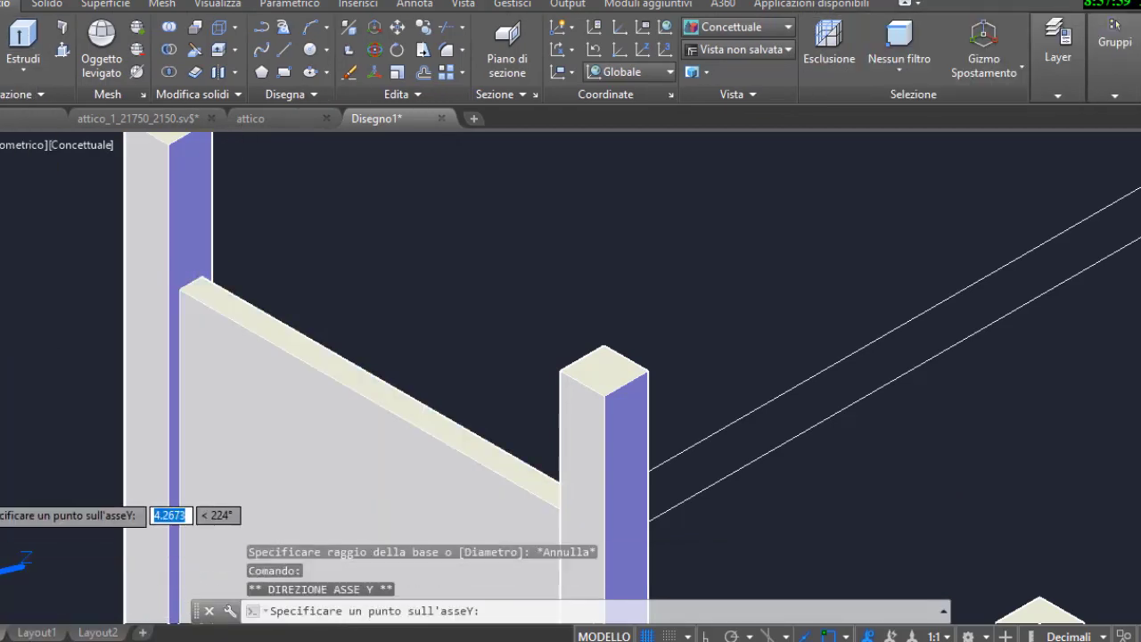
{"action": "left_click", "coordinate": [14, 553]}
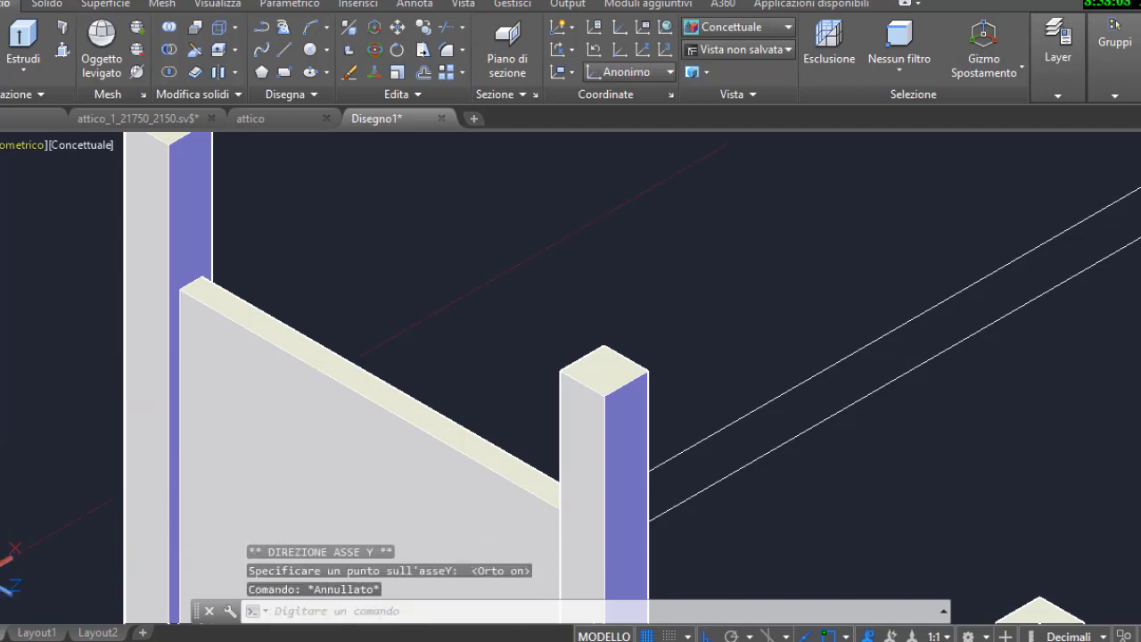
{"action": "left_click", "coordinate": [177, 222]}
{"action": "left_click", "coordinate": [182, 253]}
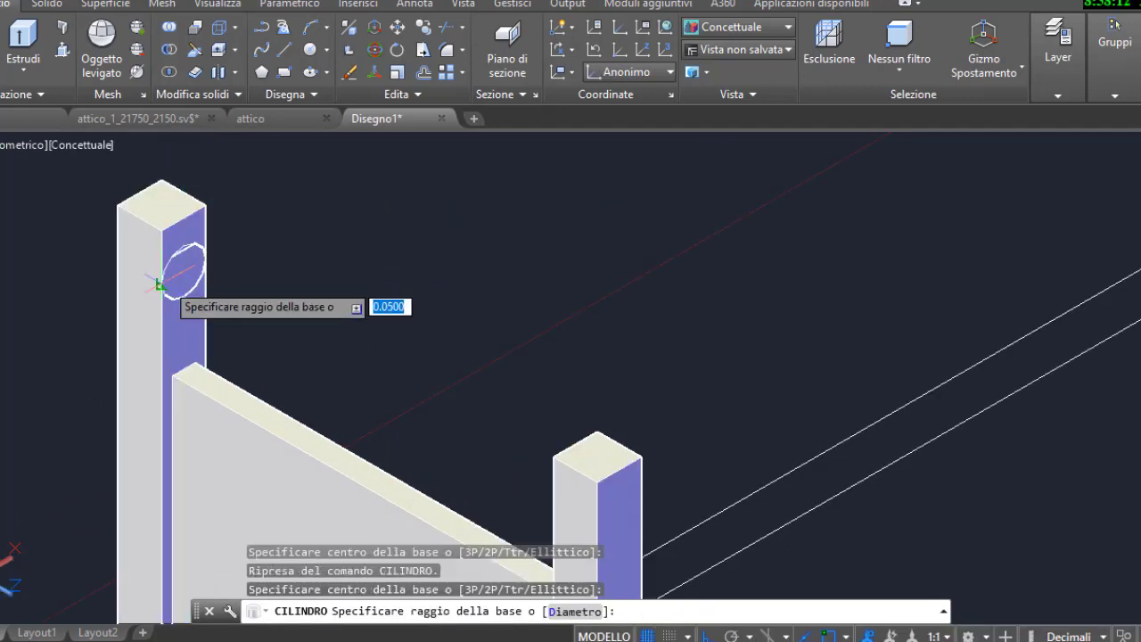
{"action": "left_click", "coordinate": [176, 278]}
{"action": "scroll", "coordinate": [458, 351], "scroll_direction": "down", "scroll_amount": 3}
{"action": "key", "text": "Escape"}
{"action": "key", "text": "Escape"}
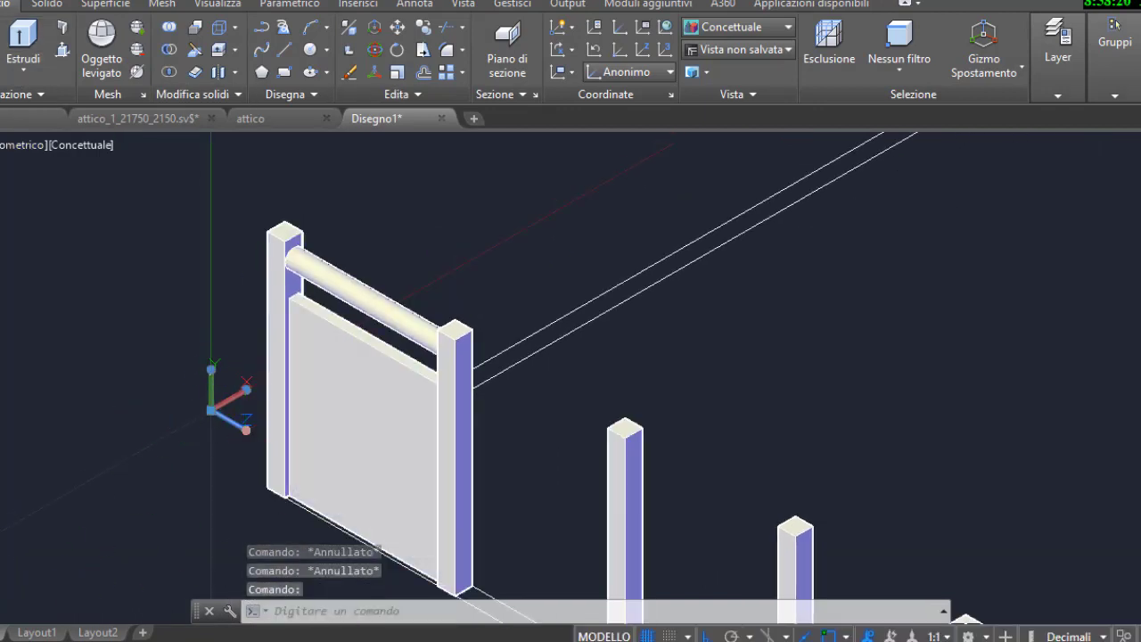
Copy the wall panel and handrail as a series of 26 at spacing 1
{"action": "left_click", "coordinate": [377, 298]}
{"action": "left_click", "coordinate": [419, 31]}
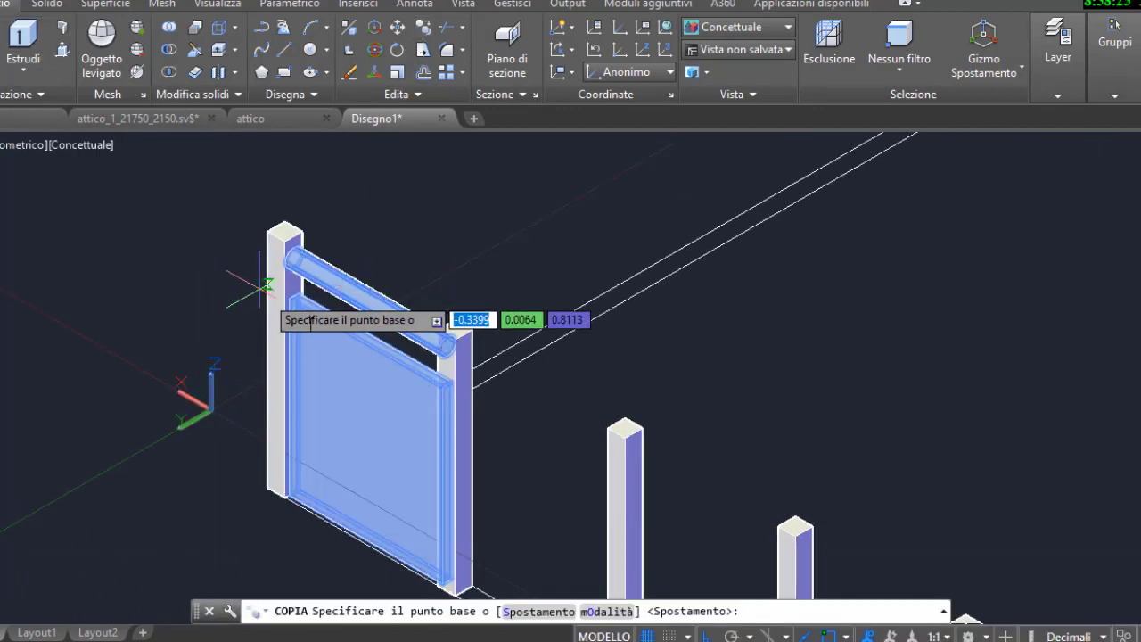
{"action": "scroll", "coordinate": [285, 307], "scroll_direction": "up", "scroll_amount": 2}
{"action": "left_click", "coordinate": [282, 214]}
{"action": "type", "text": "s"}
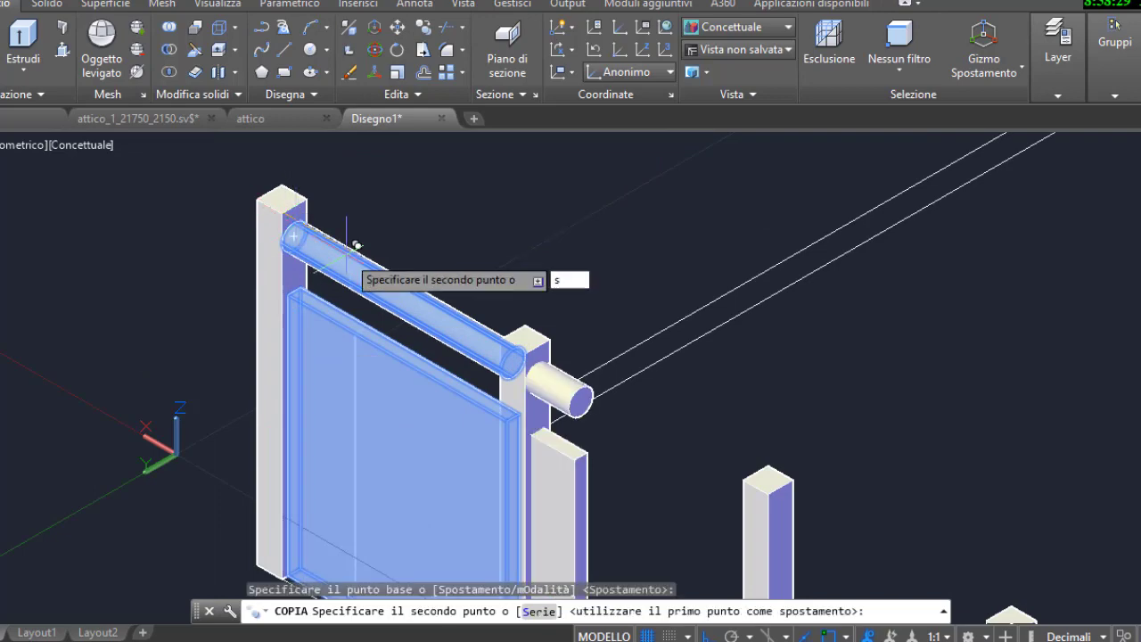
{"action": "key", "text": "Return"}
{"action": "type", "text": "26"}
{"action": "key", "text": "Return"}
{"action": "type", "text": "1"}
{"action": "key", "text": "Return"}
{"action": "scroll", "coordinate": [364, 254], "scroll_direction": "down", "scroll_amount": 2}
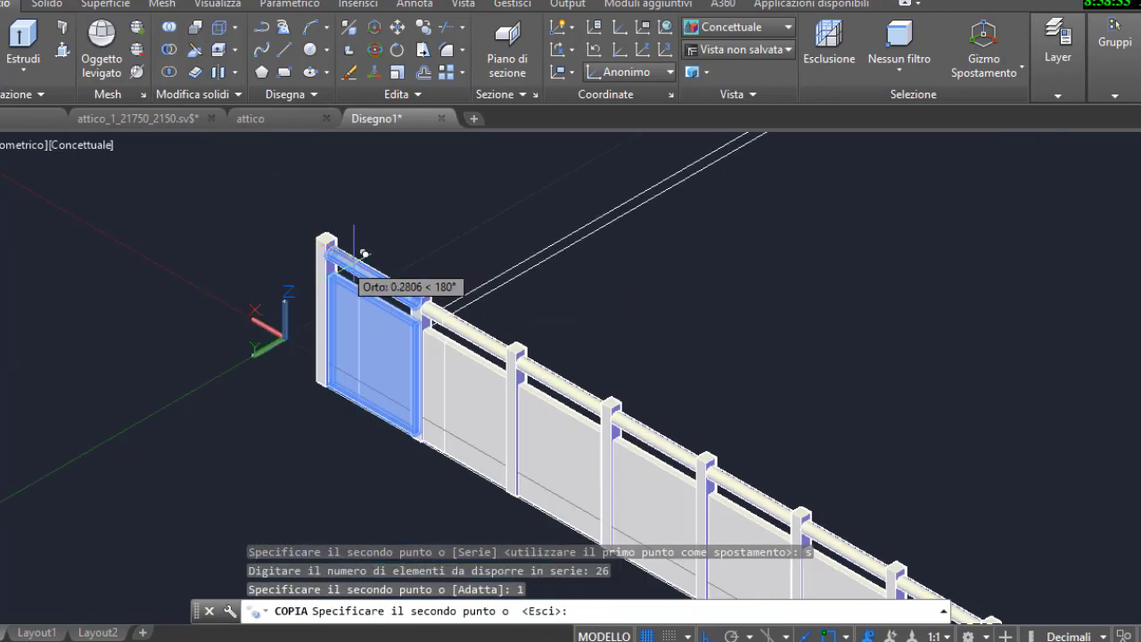
{"action": "key", "text": "Escape"}
{"action": "scroll", "coordinate": [363, 254], "scroll_direction": "down", "scroll_amount": 3}
{"action": "scroll", "coordinate": [802, 463], "scroll_direction": "up", "scroll_amount": 3}
{"action": "scroll", "coordinate": [794, 458], "scroll_direction": "up", "scroll_amount": 2}
{"action": "scroll", "coordinate": [794, 458], "scroll_direction": "up", "scroll_amount": 2}
Delete the two surplus panels and rail at the end of the railing
{"action": "left_click", "coordinate": [900, 469]}
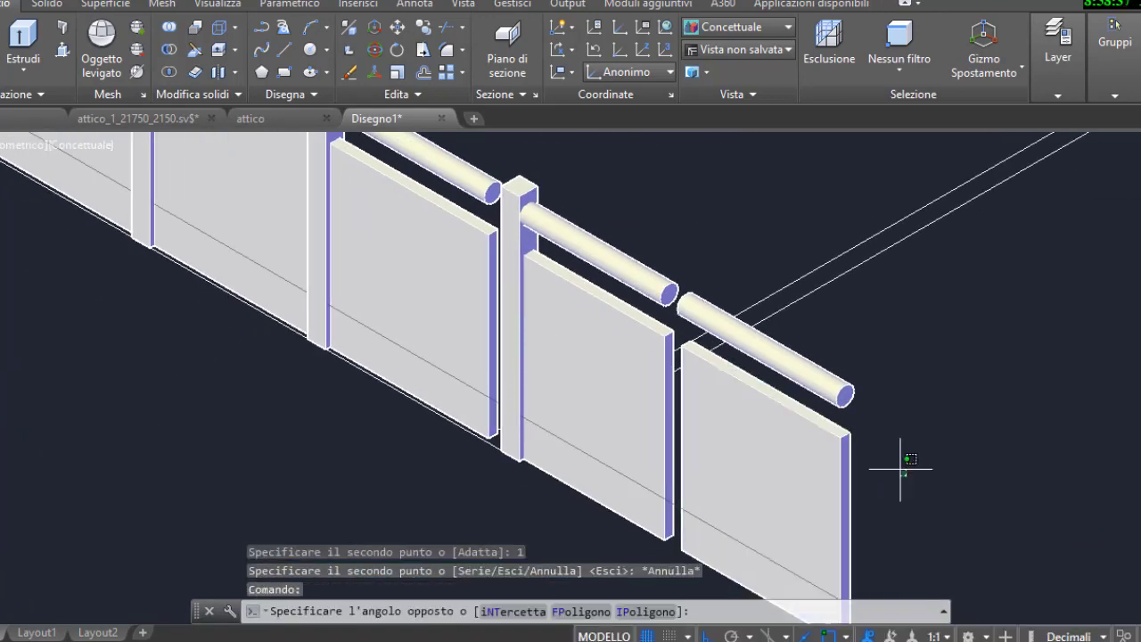
{"action": "left_click", "coordinate": [802, 318]}
{"action": "key", "text": "Delete"}
{"action": "left_click", "coordinate": [628, 348]}
{"action": "key", "text": "Delete"}
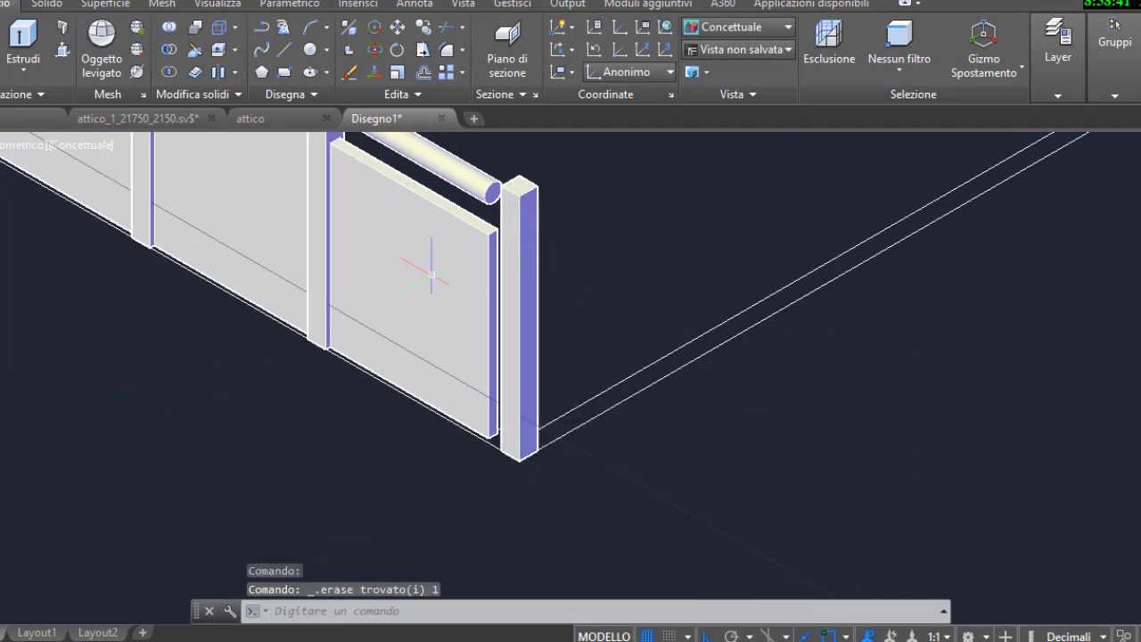
Presspull the handrail's circular end faces so they reach the end post
{"action": "key", "text": "ctrl+shift+e"}
{"action": "scroll", "coordinate": [499, 178], "scroll_direction": "up", "scroll_amount": 4}
{"action": "left_click", "coordinate": [467, 274]}
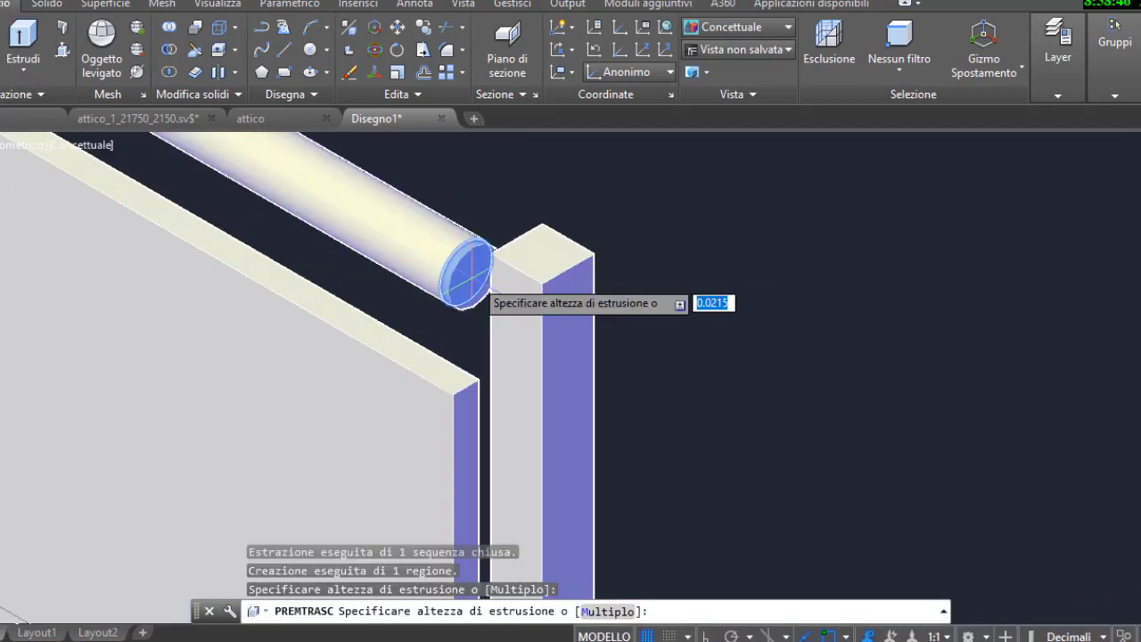
{"action": "left_click", "coordinate": [491, 260]}
{"action": "left_click", "coordinate": [465, 280]}
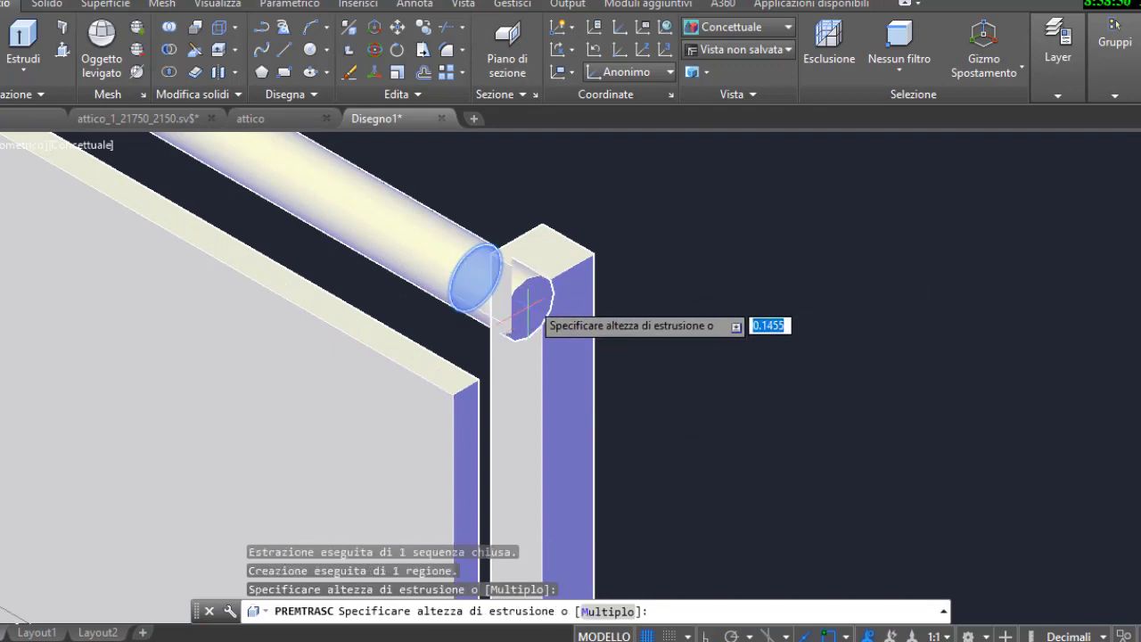
{"action": "left_click", "coordinate": [462, 383]}
Presspull the panel's edge face so the panel meets the end post
{"action": "middle_click_drag", "start_coordinate": [463, 383], "coordinate": [432, 290]}
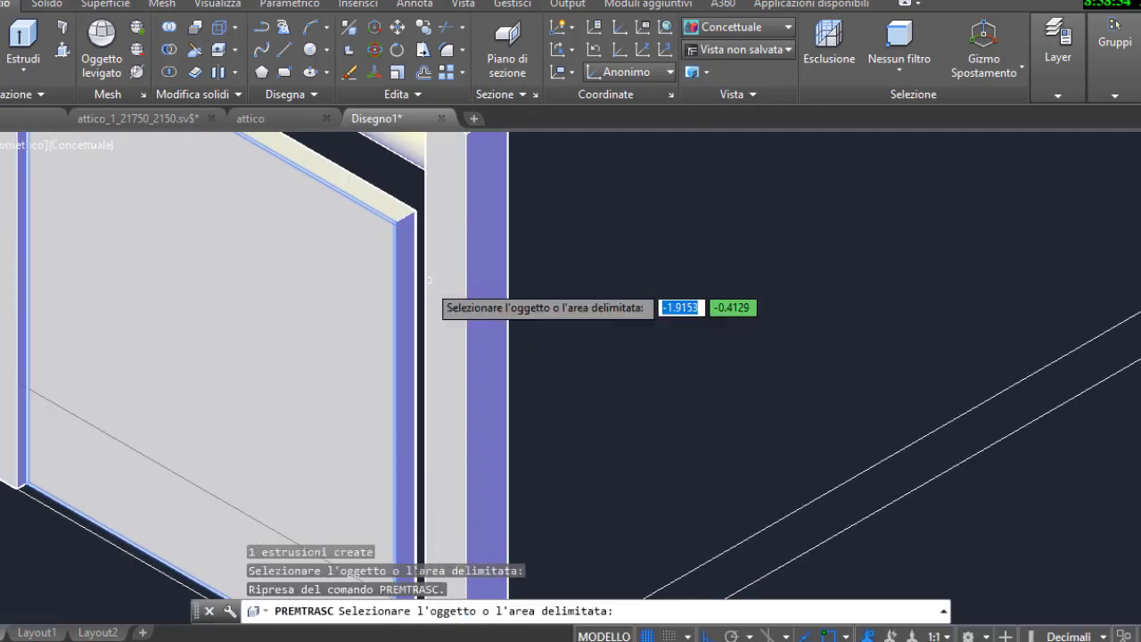
{"action": "left_click", "coordinate": [410, 405]}
{"action": "left_click", "coordinate": [398, 211]}
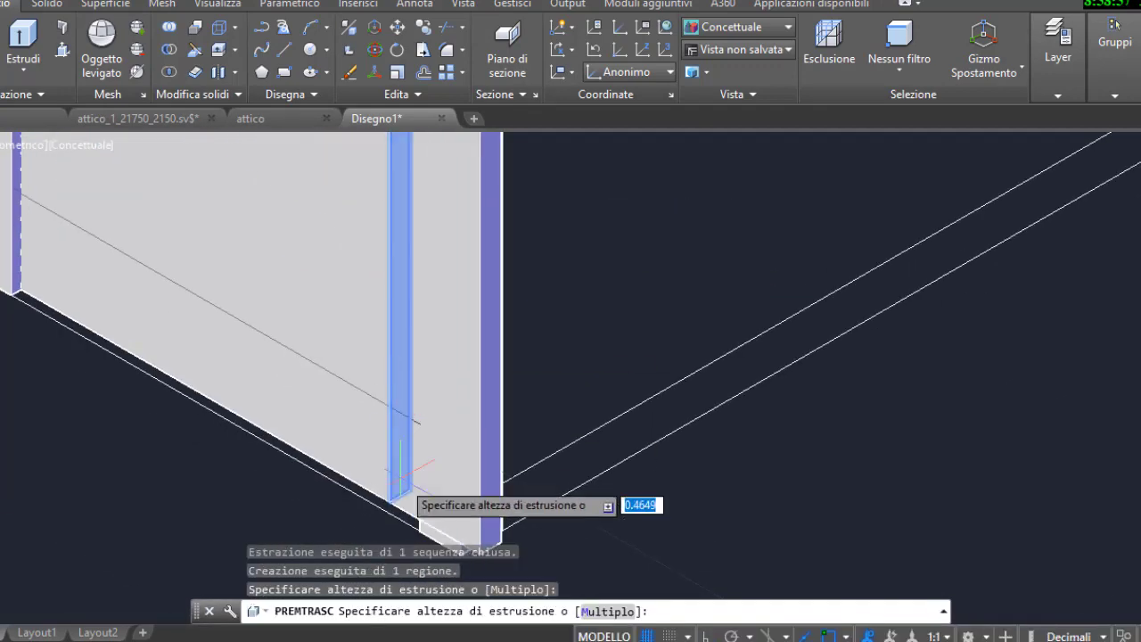
{"action": "left_click", "coordinate": [415, 529]}
{"action": "scroll", "coordinate": [394, 493], "scroll_direction": "down", "scroll_amount": 5}
{"action": "scroll", "coordinate": [535, 508], "scroll_direction": "down", "scroll_amount": 2}
{"action": "scroll", "coordinate": [526, 526], "scroll_direction": "up", "scroll_amount": 3}
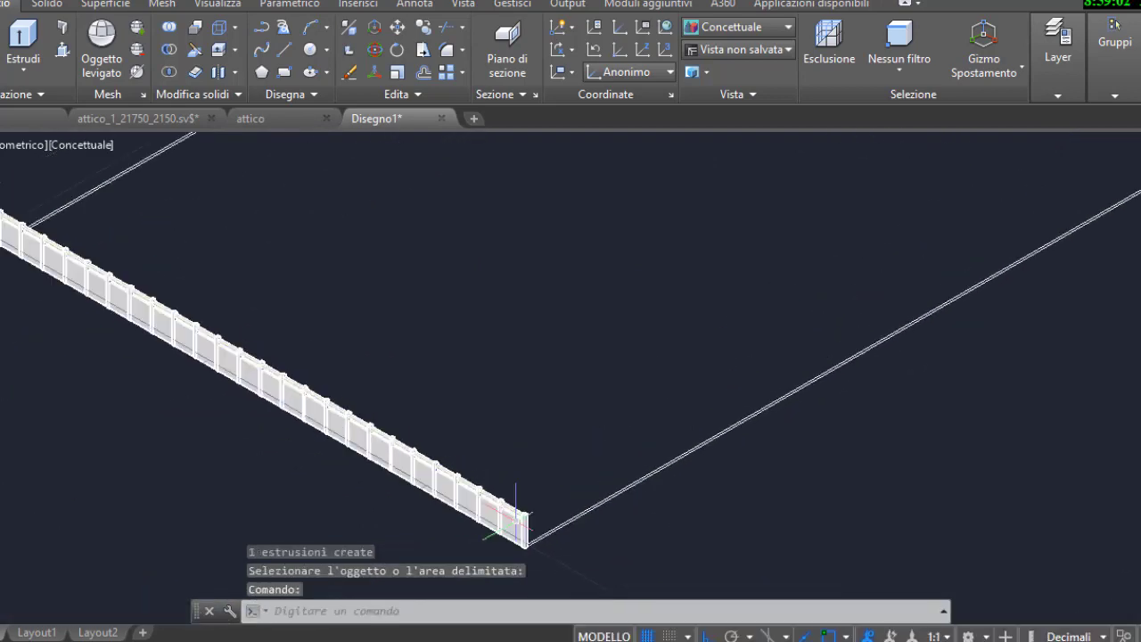
{"action": "scroll", "coordinate": [552, 508], "scroll_direction": "up", "scroll_amount": 3}
Select the end railing module and begin copying it, then cancel the copy
{"action": "left_click", "coordinate": [599, 503]}
{"action": "left_click", "coordinate": [506, 427]}
{"action": "scroll", "coordinate": [505, 499], "scroll_direction": "down", "scroll_amount": 3}
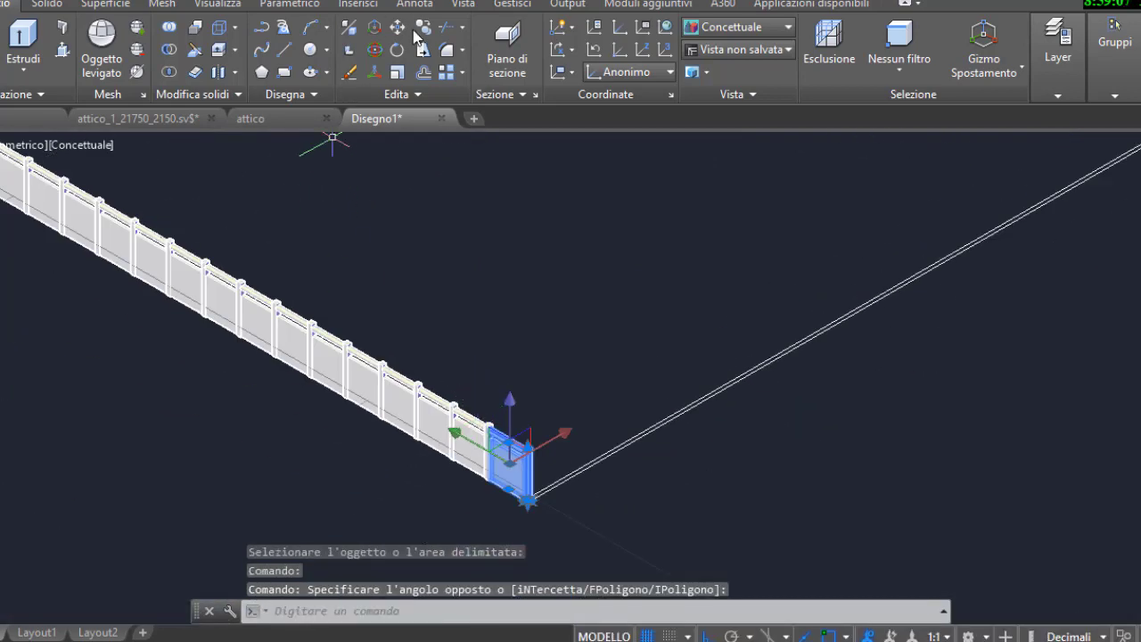
{"action": "left_click", "coordinate": [422, 28]}
{"action": "scroll", "coordinate": [523, 484], "scroll_direction": "up", "scroll_amount": 5}
{"action": "left_click", "coordinate": [580, 486]}
{"action": "scroll", "coordinate": [570, 495], "scroll_direction": "down", "scroll_amount": 5}
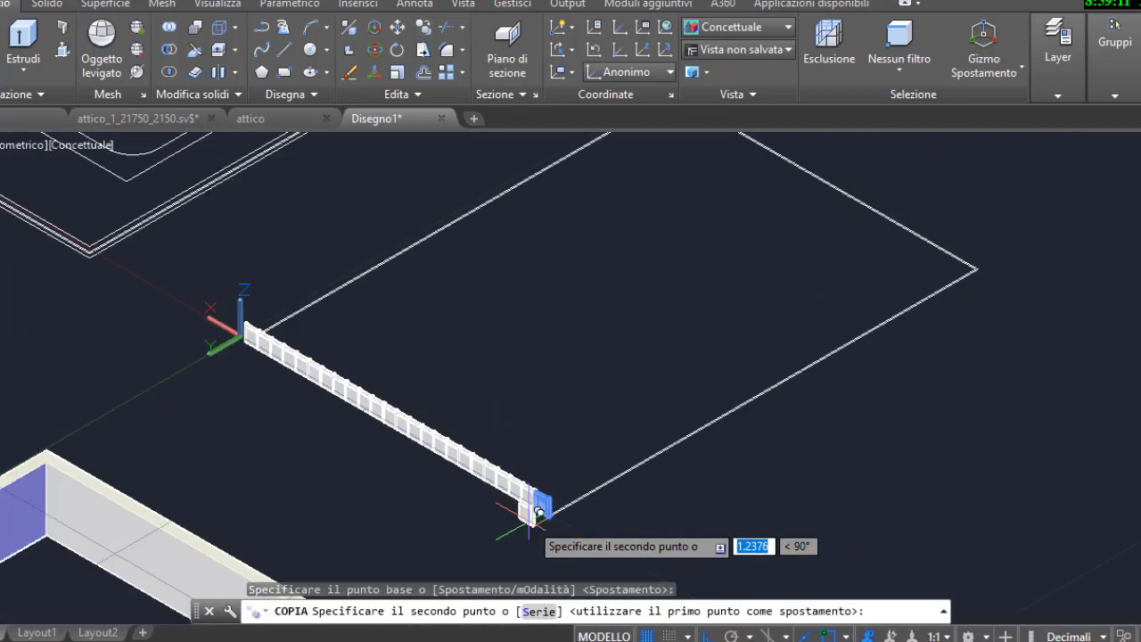
{"action": "scroll", "coordinate": [758, 339], "scroll_direction": "up", "scroll_amount": 3}
{"action": "scroll", "coordinate": [879, 496], "scroll_direction": "up", "scroll_amount": 3}
{"action": "scroll", "coordinate": [978, 472], "scroll_direction": "down", "scroll_amount": 1}
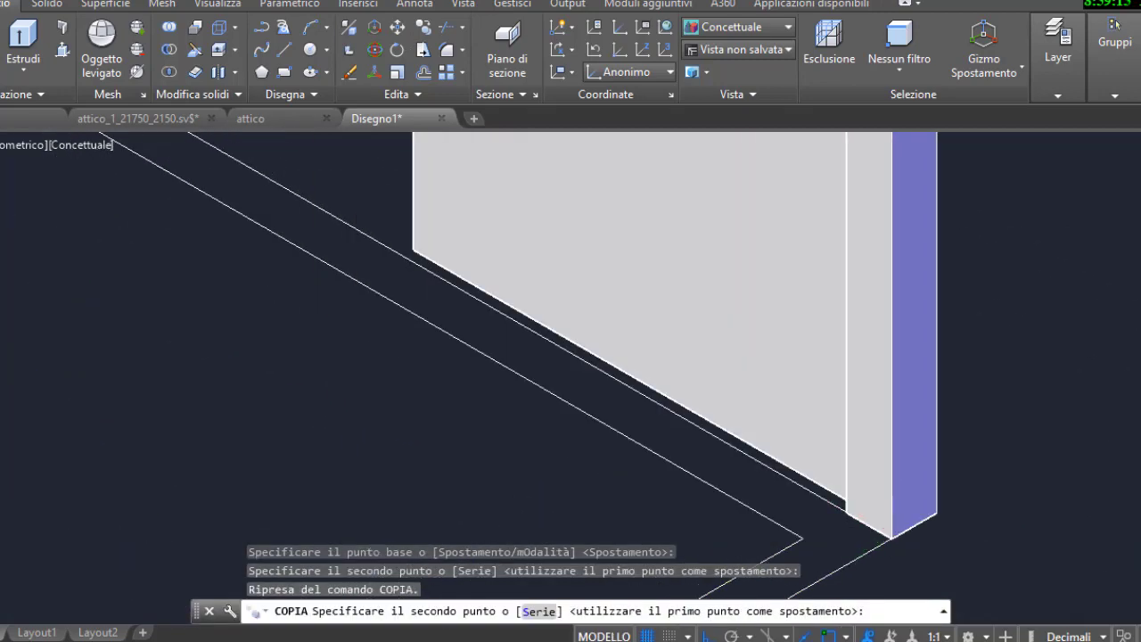
{"action": "key", "text": "Escape"}
{"action": "scroll", "coordinate": [979, 472], "scroll_direction": "down", "scroll_amount": 3}
Select the end module and begin moving it, then cancel the move
{"action": "left_click", "coordinate": [763, 141]}
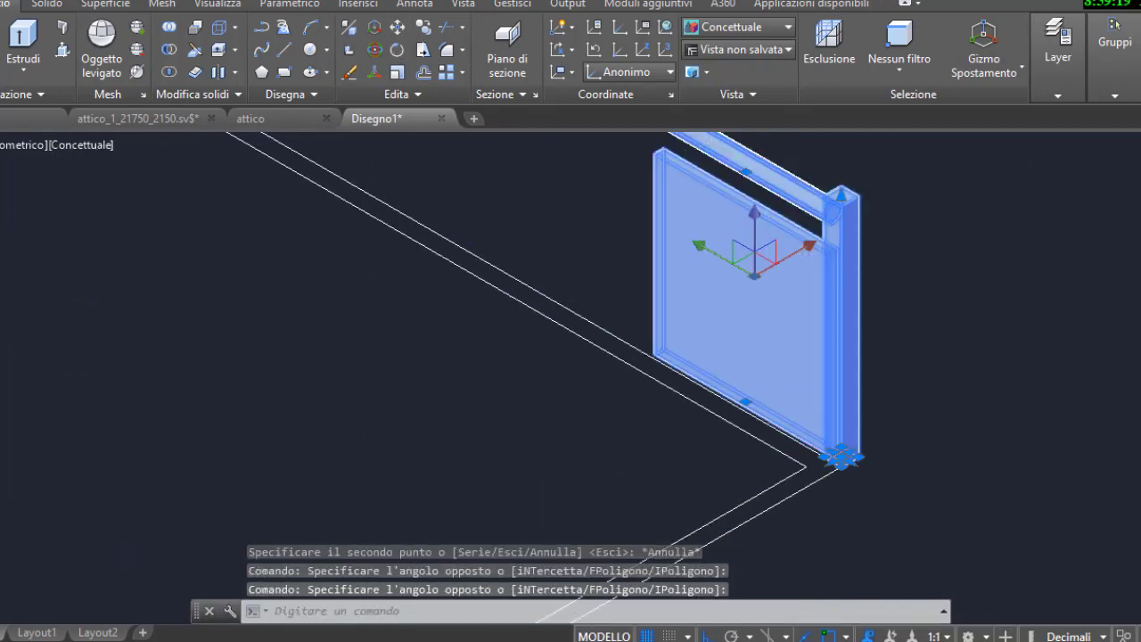
{"action": "key", "text": "m"}
{"action": "key", "text": "Return"}
{"action": "scroll", "coordinate": [879, 471], "scroll_direction": "up", "scroll_amount": 3}
{"action": "scroll", "coordinate": [891, 472], "scroll_direction": "up", "scroll_amount": 2}
{"action": "left_click", "coordinate": [832, 496]}
{"action": "scroll", "coordinate": [832, 497], "scroll_direction": "down", "scroll_amount": 5}
{"action": "key", "text": "Escape"}
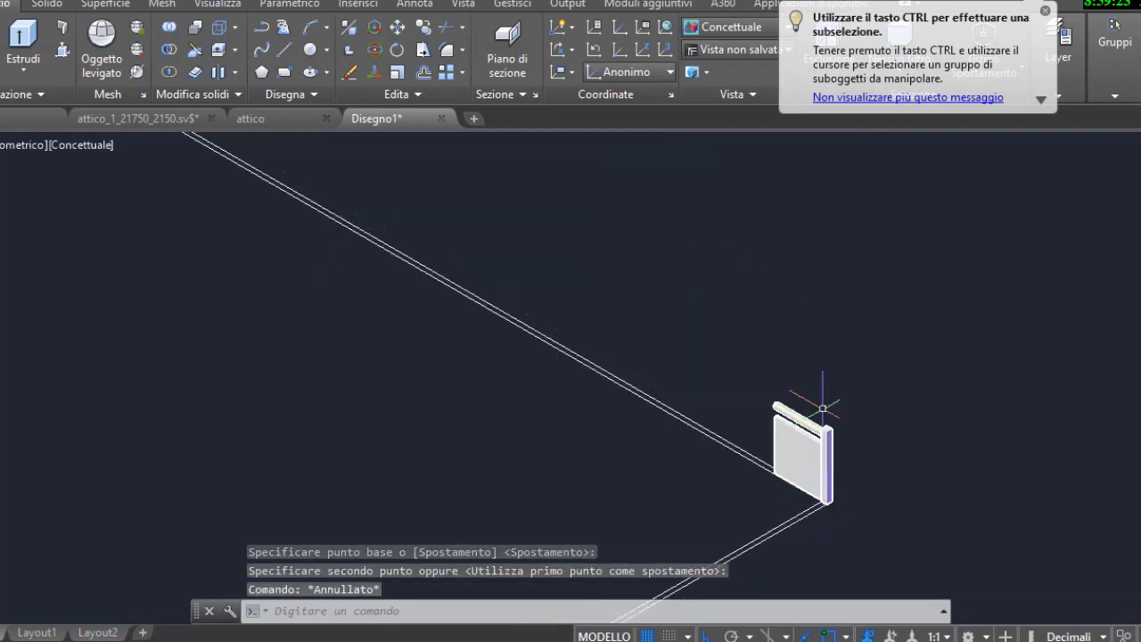
{"action": "scroll", "coordinate": [822, 407], "scroll_direction": "up", "scroll_amount": 2}
Select the end module and copy it from its corner base point
{"action": "left_click", "coordinate": [975, 433]}
{"action": "left_click", "coordinate": [561, 140]}
{"action": "type", "text": "co"}
{"action": "key", "text": "Return"}
{"action": "scroll", "coordinate": [840, 484], "scroll_direction": "up", "scroll_amount": 3}
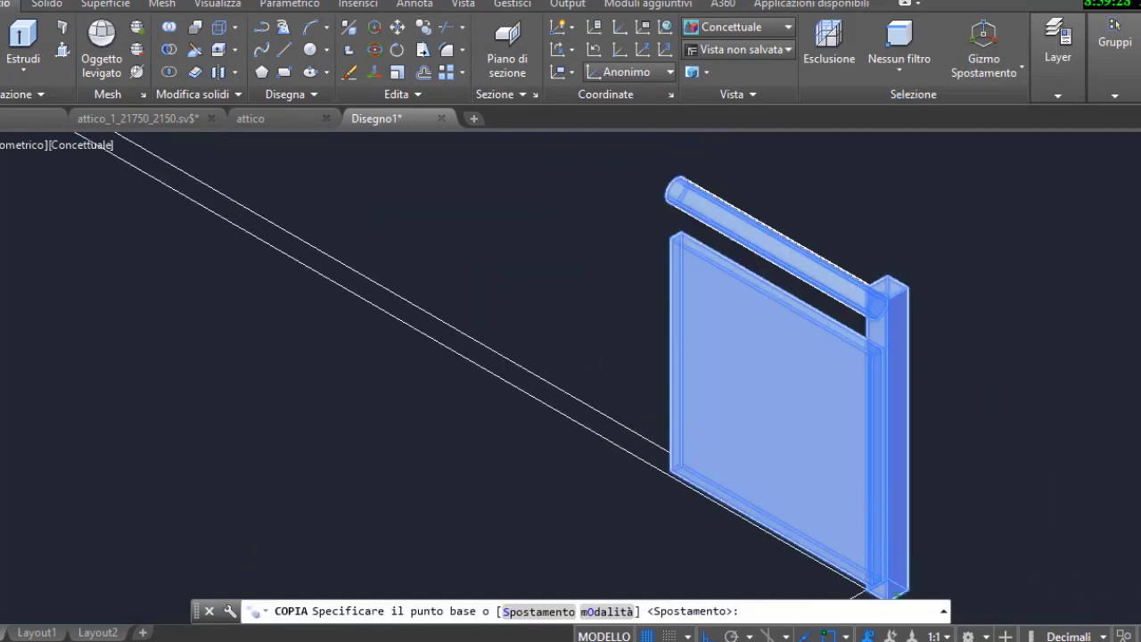
{"action": "scroll", "coordinate": [804, 448], "scroll_direction": "up", "scroll_amount": 3}
{"action": "left_click", "coordinate": [805, 449]}
{"action": "key", "text": "F8"}
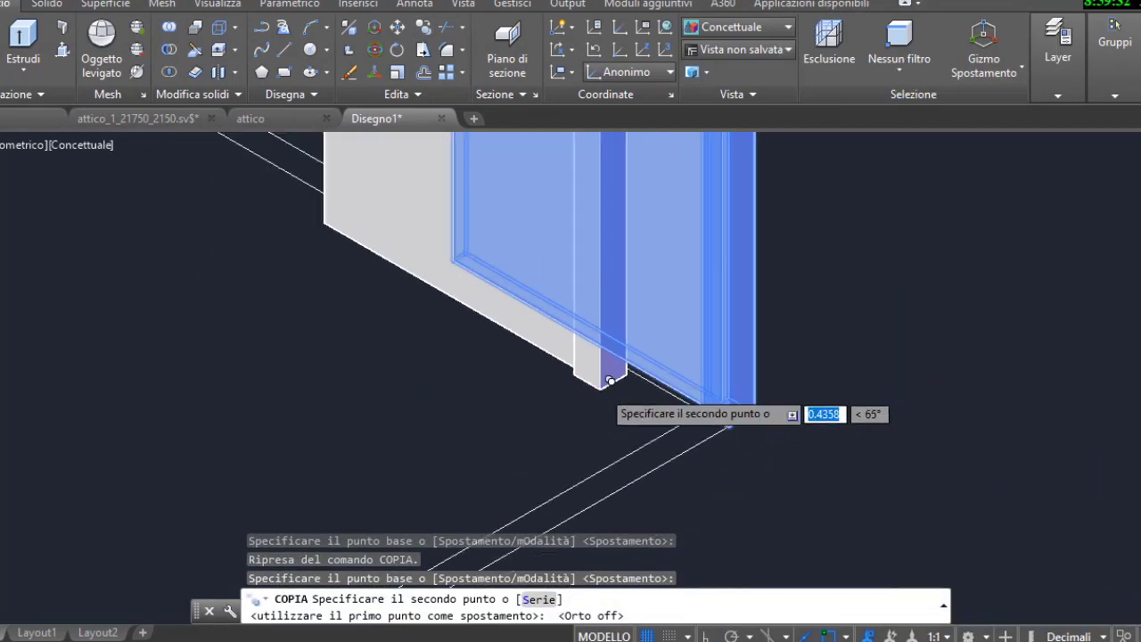
{"action": "middle_click_drag", "start_coordinate": [609, 380], "coordinate": [586, 334]}
{"action": "scroll", "coordinate": [517, 335], "scroll_direction": "up", "scroll_amount": 2}
{"action": "scroll", "coordinate": [515, 351], "scroll_direction": "up", "scroll_amount": 1}
Make the copy an orthogonal series of 25 along the terrace edge
{"action": "key", "text": "F8"}
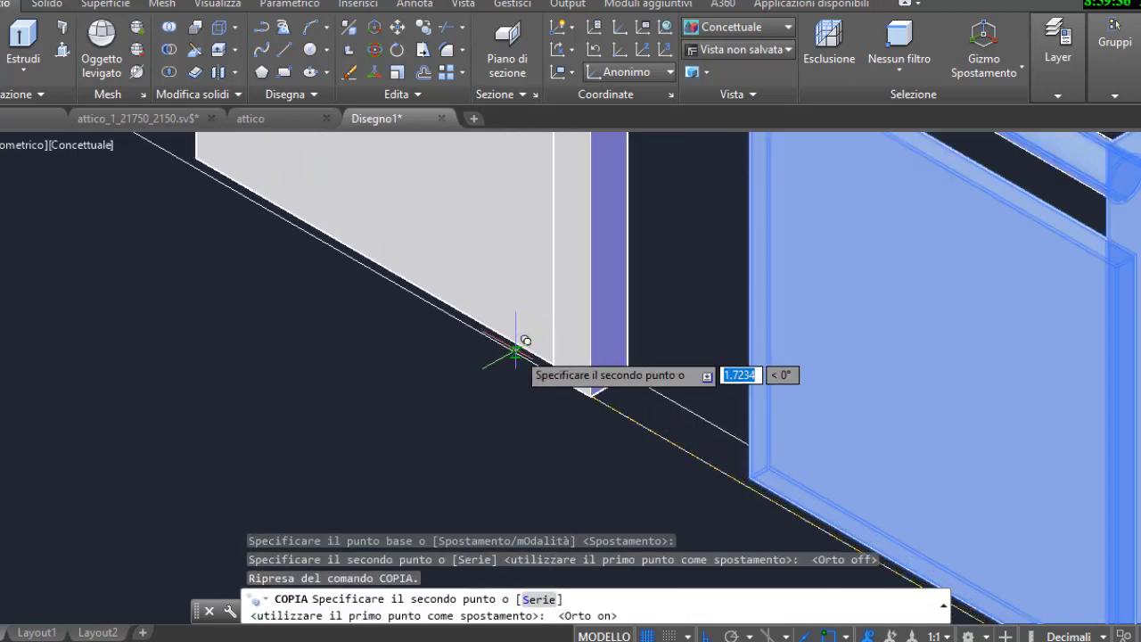
{"action": "key", "text": "Return"}
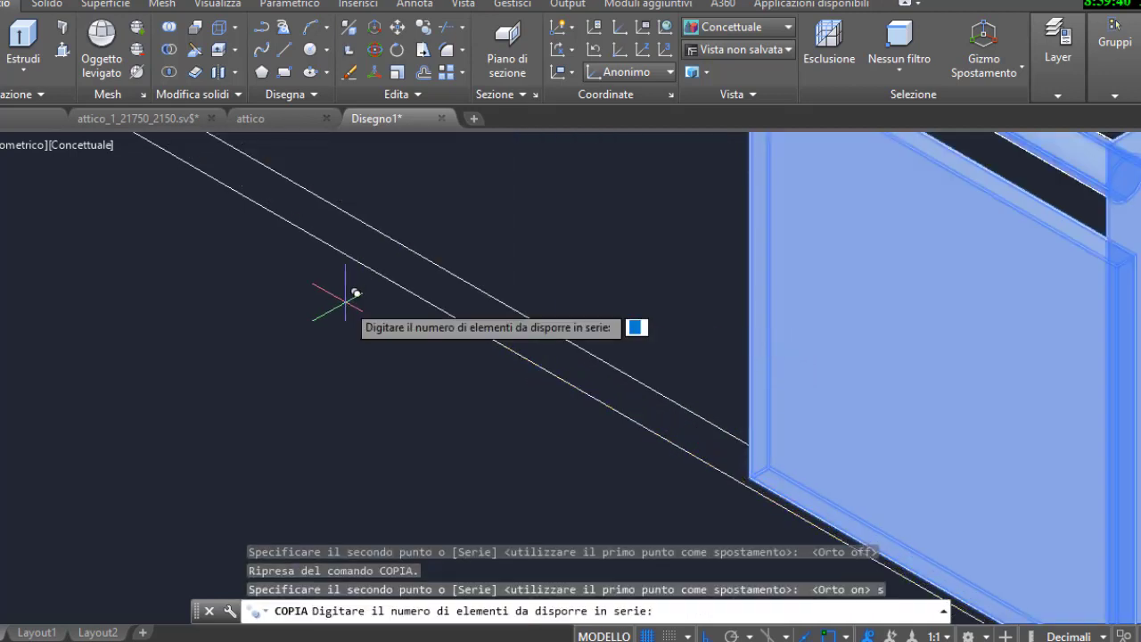
{"action": "type", "text": "25"}
{"action": "key", "text": "Return"}
{"action": "key", "text": "Return"}
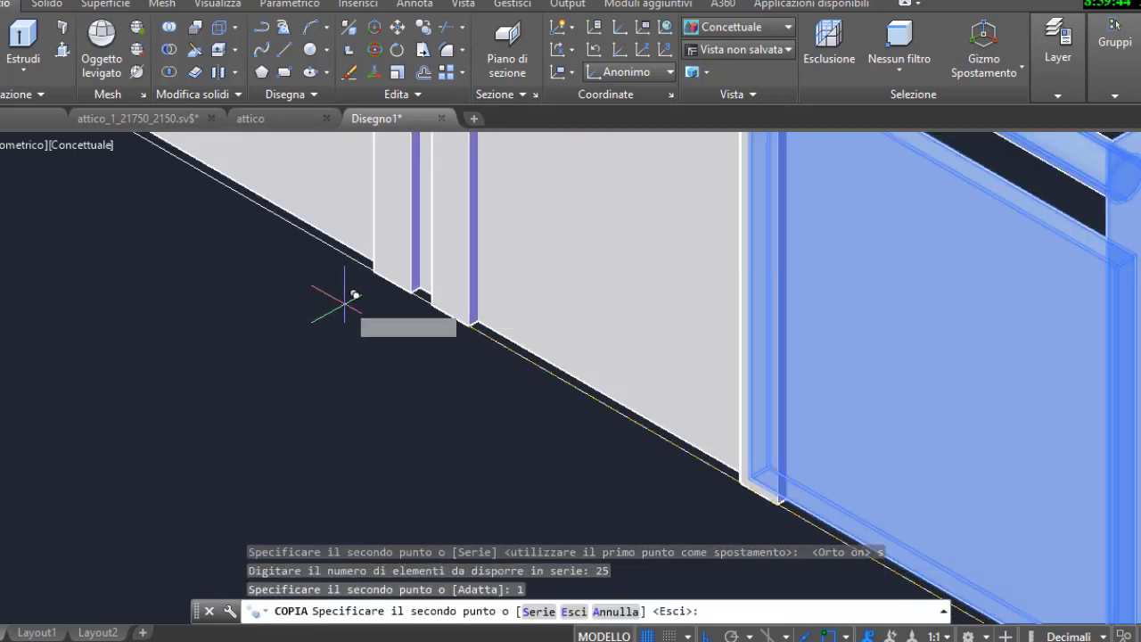
{"action": "key", "text": "Escape"}
{"action": "scroll", "coordinate": [300, 461], "scroll_direction": "down", "scroll_amount": 3}
{"action": "scroll", "coordinate": [300, 285], "scroll_direction": "down", "scroll_amount": 2}
{"action": "scroll", "coordinate": [187, 435], "scroll_direction": "up", "scroll_amount": 5}
Delete the extra first panel of the new run
{"action": "left_click", "coordinate": [217, 419]}
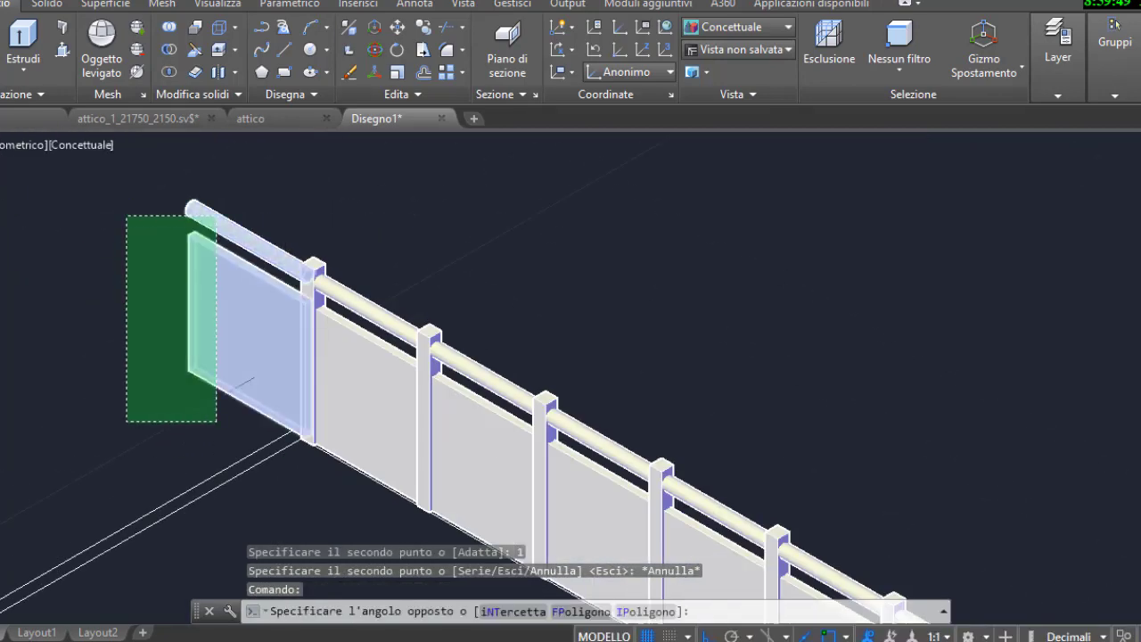
{"action": "left_click", "coordinate": [122, 224]}
{"action": "key", "text": "Delete"}
{"action": "scroll", "coordinate": [300, 446], "scroll_direction": "up", "scroll_amount": 2}
{"action": "scroll", "coordinate": [318, 489], "scroll_direction": "down", "scroll_amount": 4}
{"action": "scroll", "coordinate": [318, 490], "scroll_direction": "up", "scroll_amount": 3}
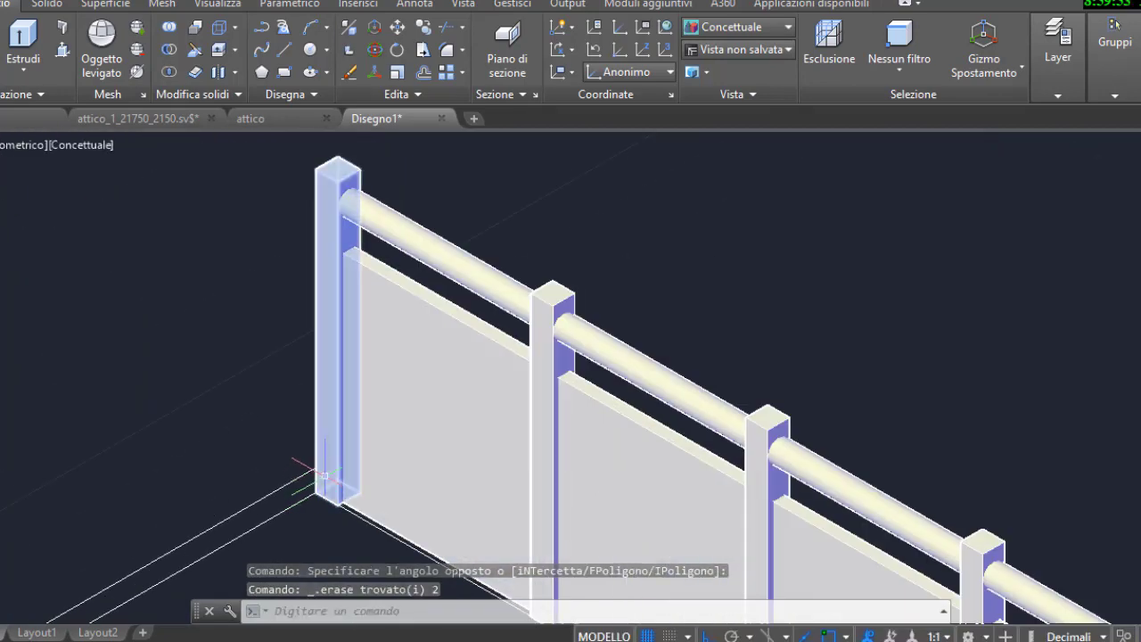
Move the corner post from its bottom corner to the new corner point
{"action": "left_click", "coordinate": [351, 215]}
{"action": "left_click", "coordinate": [399, 33]}
{"action": "scroll", "coordinate": [356, 509], "scroll_direction": "up", "scroll_amount": 3}
{"action": "left_click", "coordinate": [370, 468]}
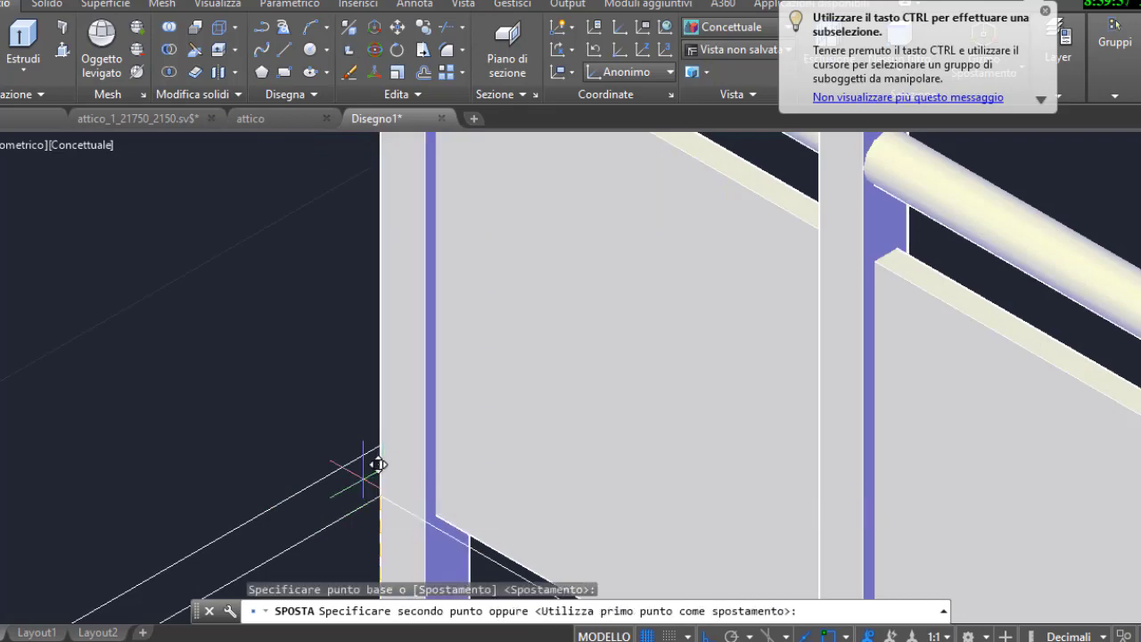
{"action": "key", "text": "F8"}
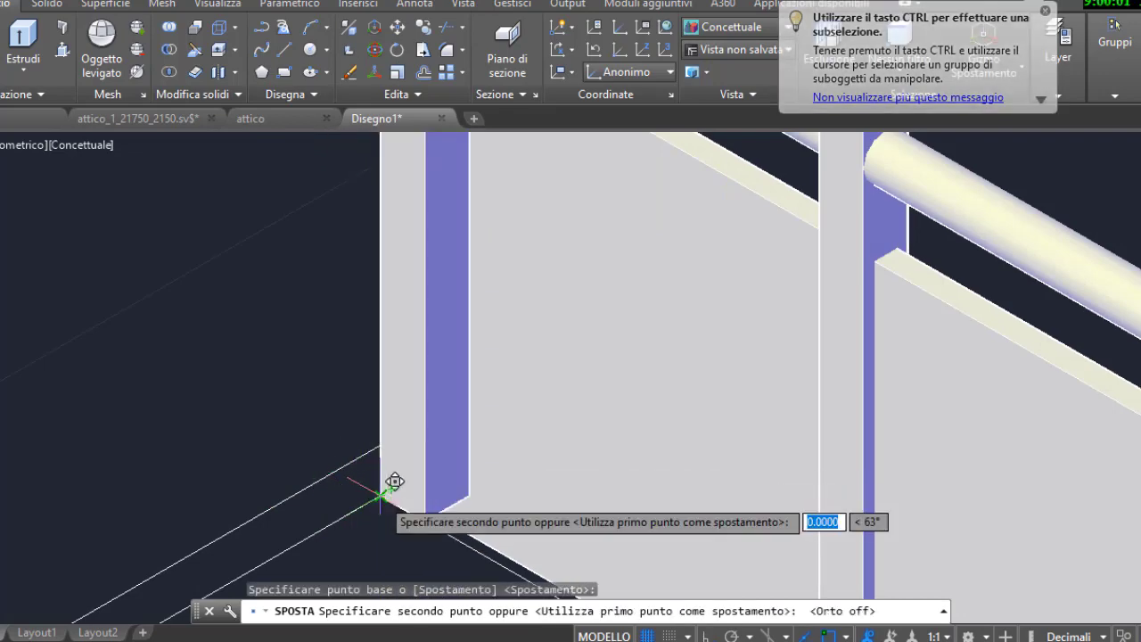
{"action": "left_click", "coordinate": [383, 454]}
{"action": "key", "text": "Escape"}
{"action": "scroll", "coordinate": [383, 454], "scroll_direction": "down", "scroll_amount": 5}
{"action": "scroll", "coordinate": [522, 408], "scroll_direction": "down", "scroll_amount": 3}
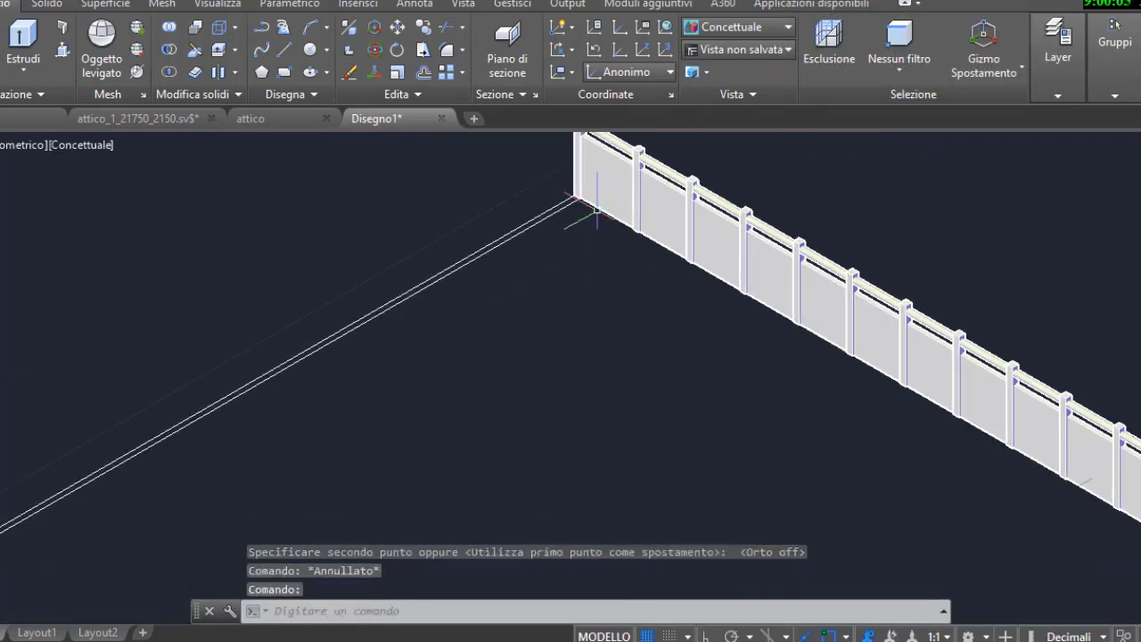
{"action": "scroll", "coordinate": [522, 408], "scroll_direction": "down", "scroll_amount": 3}
{"action": "middle_click_drag", "start_coordinate": [522, 408], "coordinate": [525, 312]}
{"action": "scroll", "coordinate": [428, 311], "scroll_direction": "up", "scroll_amount": 5}
Copy the end panel and handrail to a spot beside the railing
{"action": "scroll", "coordinate": [326, 354], "scroll_direction": "up", "scroll_amount": 3}
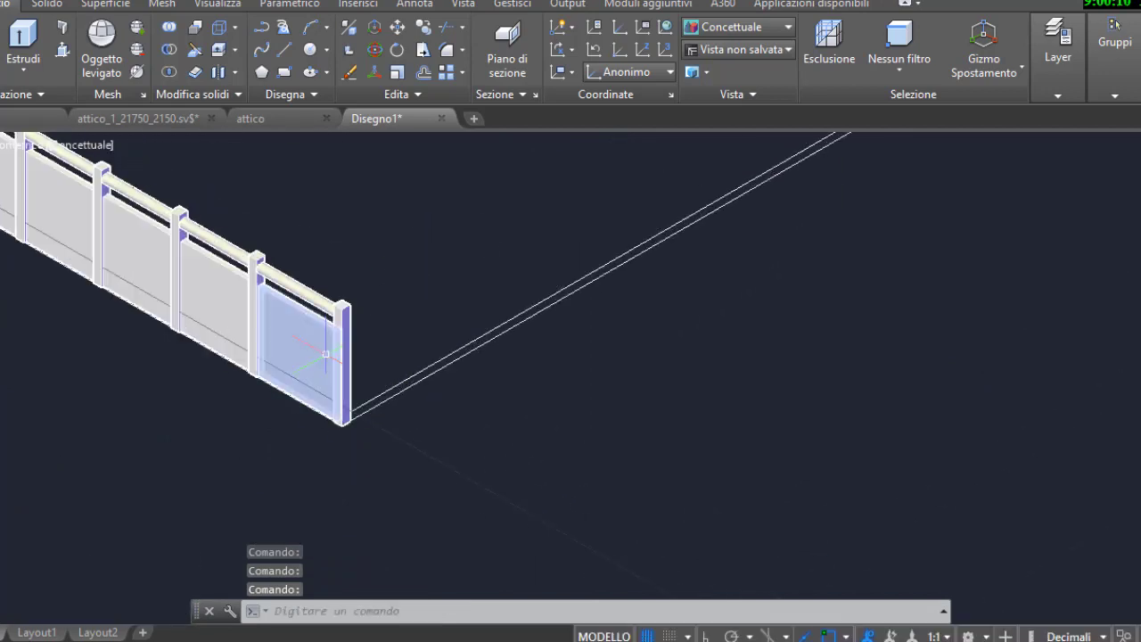
{"action": "left_click", "coordinate": [420, 27]}
{"action": "left_click", "coordinate": [334, 352]}
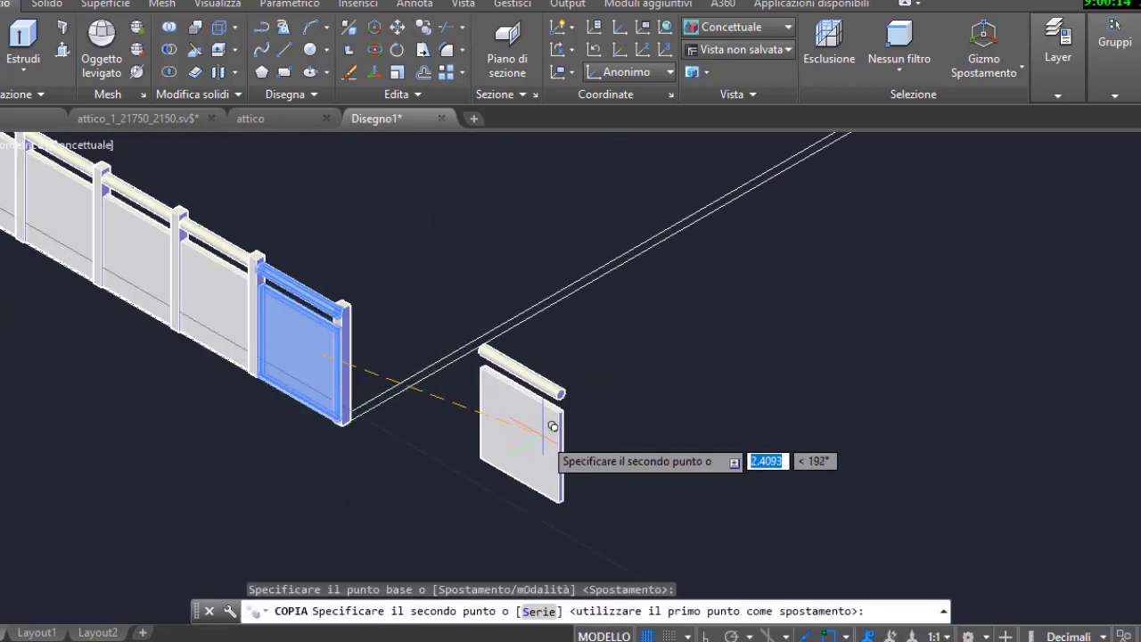
{"action": "left_click", "coordinate": [547, 437]}
{"action": "key", "text": "Escape"}
{"action": "left_click", "coordinate": [611, 496]}
Rotate the copied panel and handrail 90°, redoing the rotation after an undo
{"action": "left_click", "coordinate": [482, 304]}
{"action": "left_click", "coordinate": [396, 51]}
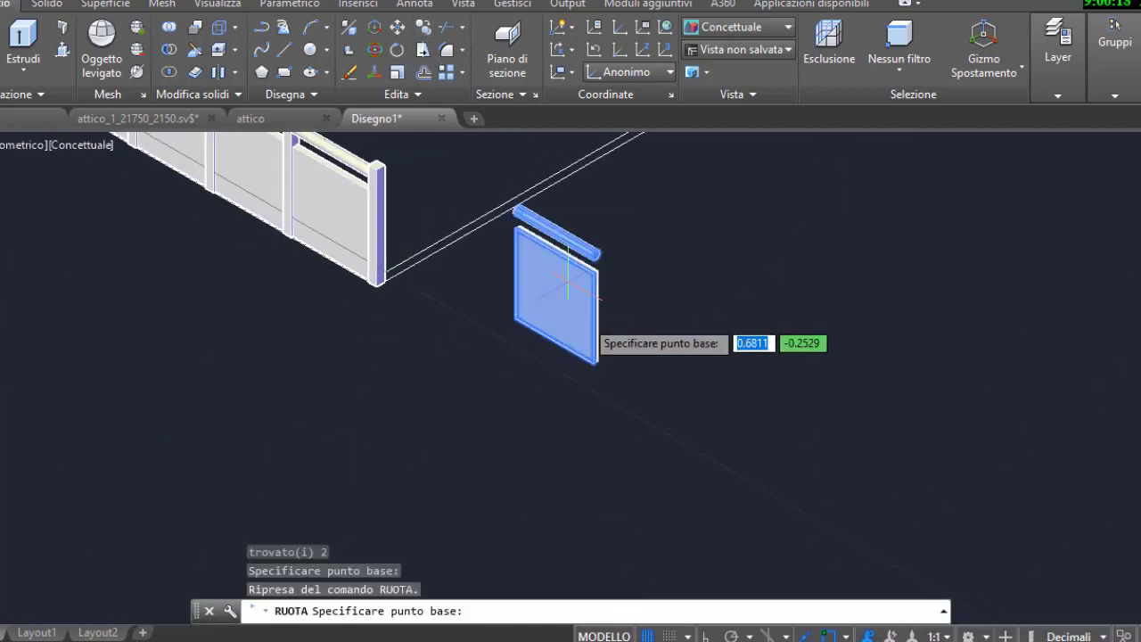
{"action": "scroll", "coordinate": [586, 356], "scroll_direction": "up", "scroll_amount": 3}
{"action": "left_click", "coordinate": [588, 375]}
{"action": "scroll", "coordinate": [775, 304], "scroll_direction": "up", "scroll_amount": 2}
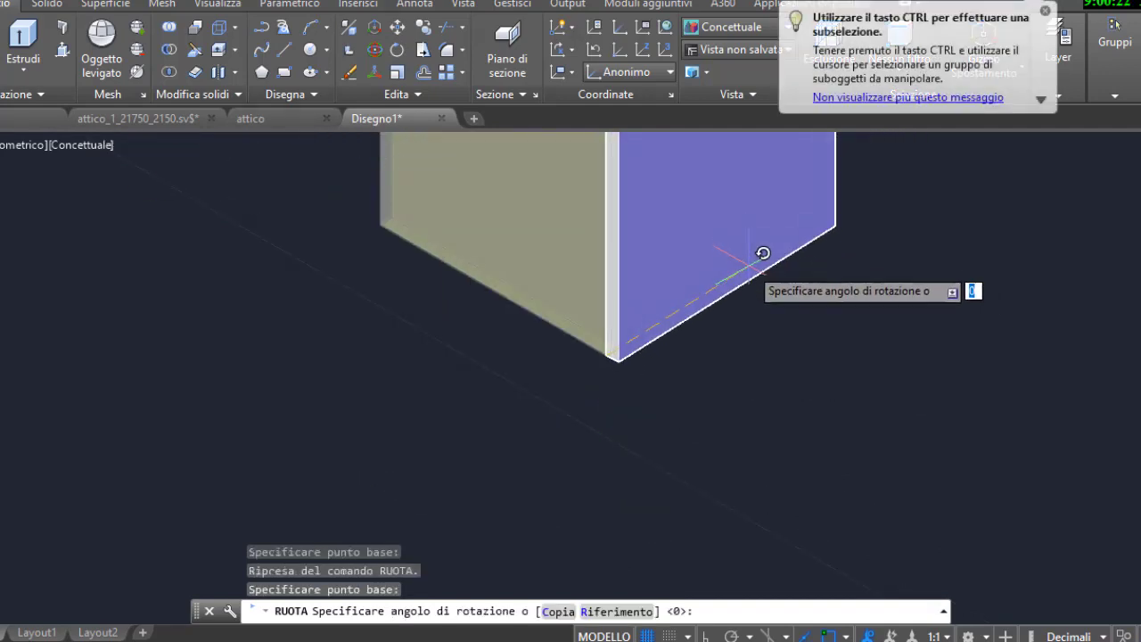
{"action": "type", "text": "90"}
{"action": "key", "text": "Return"}
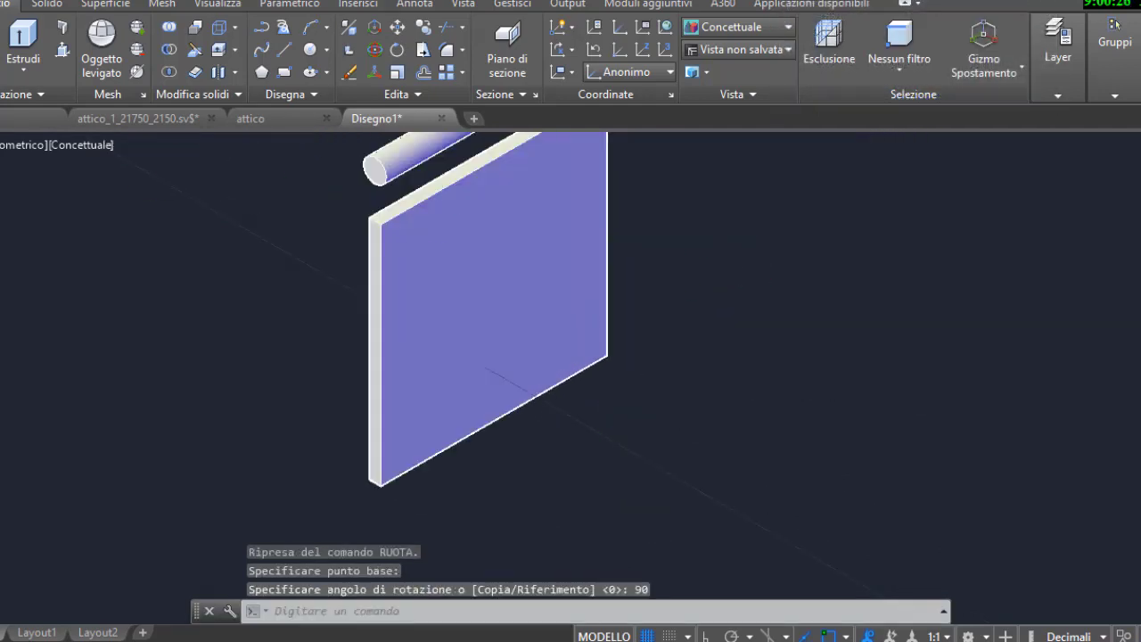
{"action": "key", "text": "ctrl+z"}
{"action": "left_click", "coordinate": [397, 49]}
{"action": "middle_click_drag", "start_coordinate": [699, 394], "coordinate": [692, 291]}
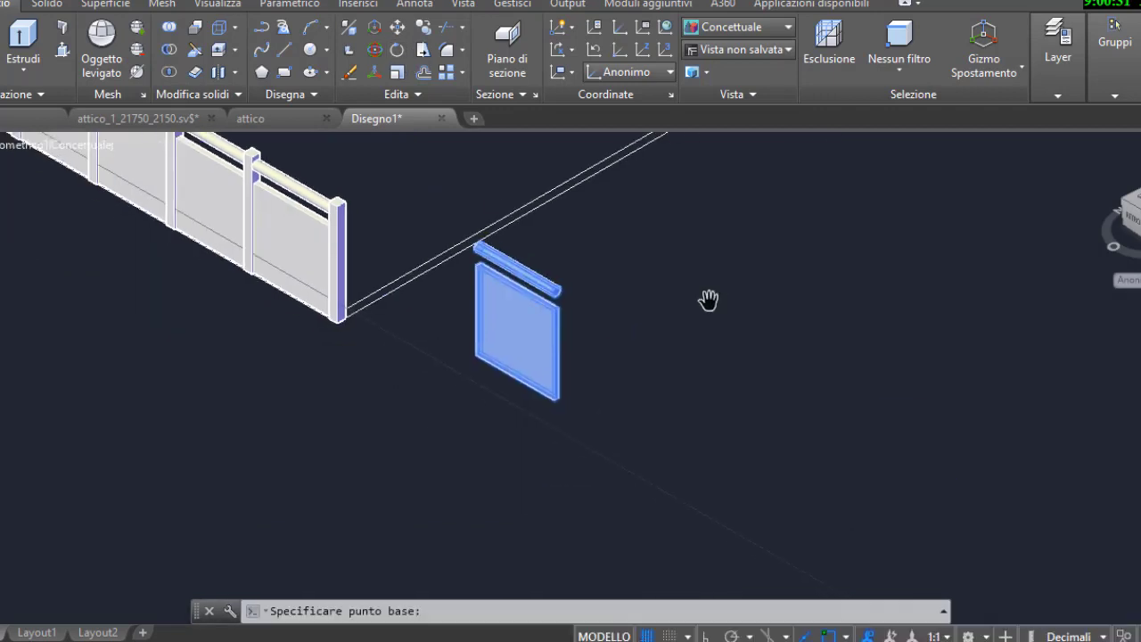
{"action": "left_click", "coordinate": [482, 443]}
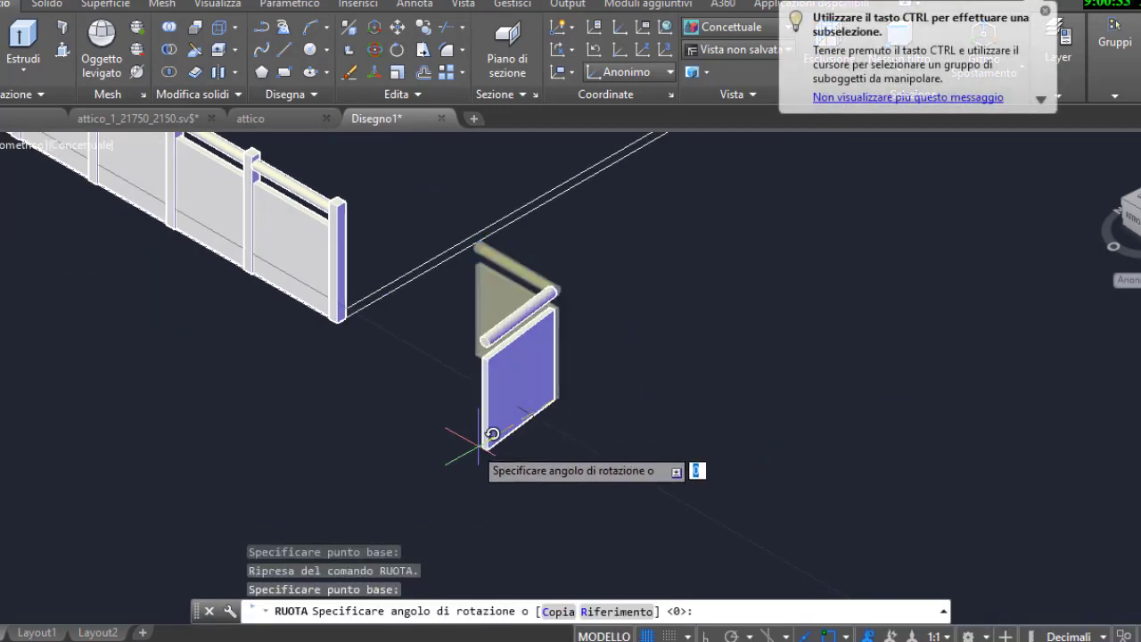
{"action": "left_click", "coordinate": [701, 303]}
Move the rotated panel and handrail against the corner post
{"action": "left_click", "coordinate": [701, 303]}
{"action": "left_click", "coordinate": [496, 458]}
{"action": "type", "text": "m"}
{"action": "key", "text": "Return"}
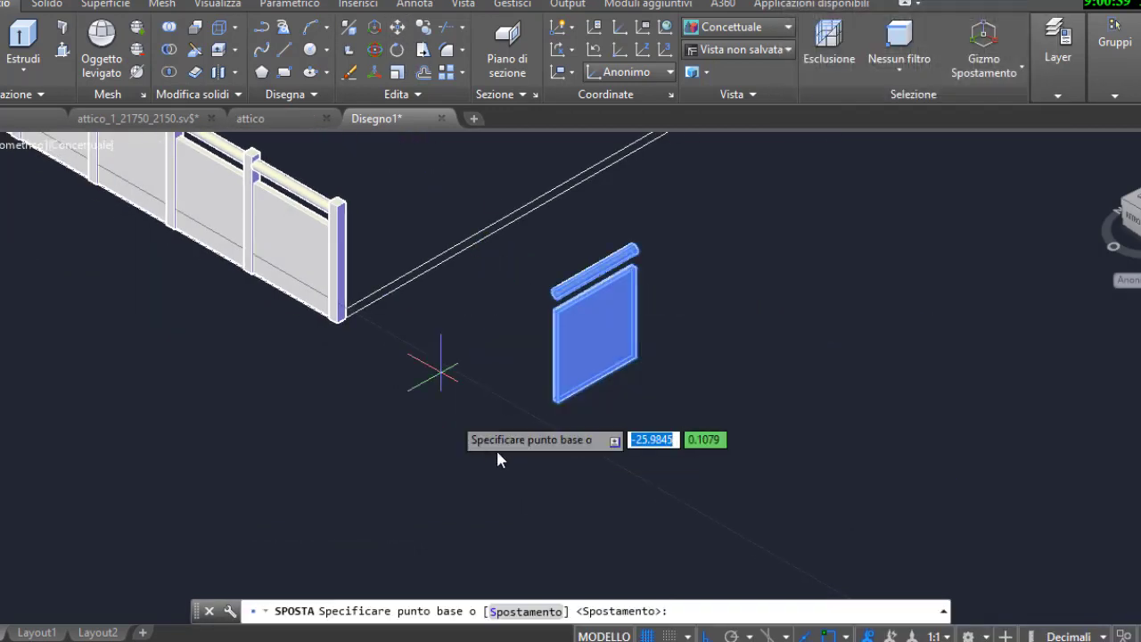
{"action": "scroll", "coordinate": [556, 399], "scroll_direction": "up", "scroll_amount": 3}
{"action": "left_click", "coordinate": [556, 398]}
{"action": "scroll", "coordinate": [244, 279], "scroll_direction": "up", "scroll_amount": 3}
{"action": "left_click", "coordinate": [90, 237]}
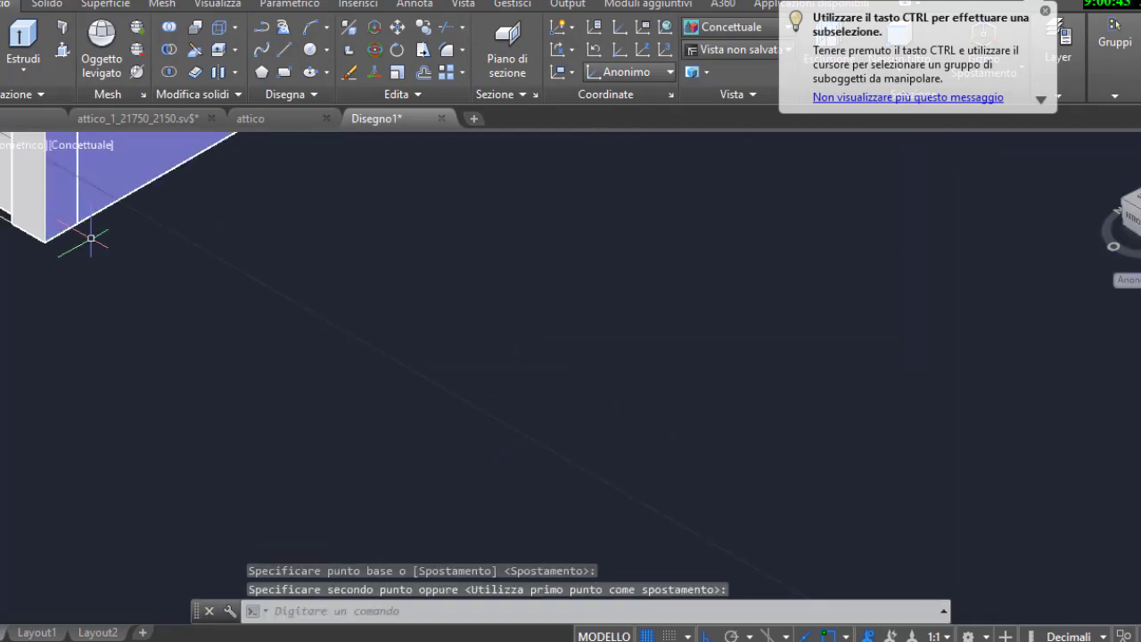
{"action": "middle_click_drag", "start_coordinate": [89, 237], "coordinate": [329, 499]}
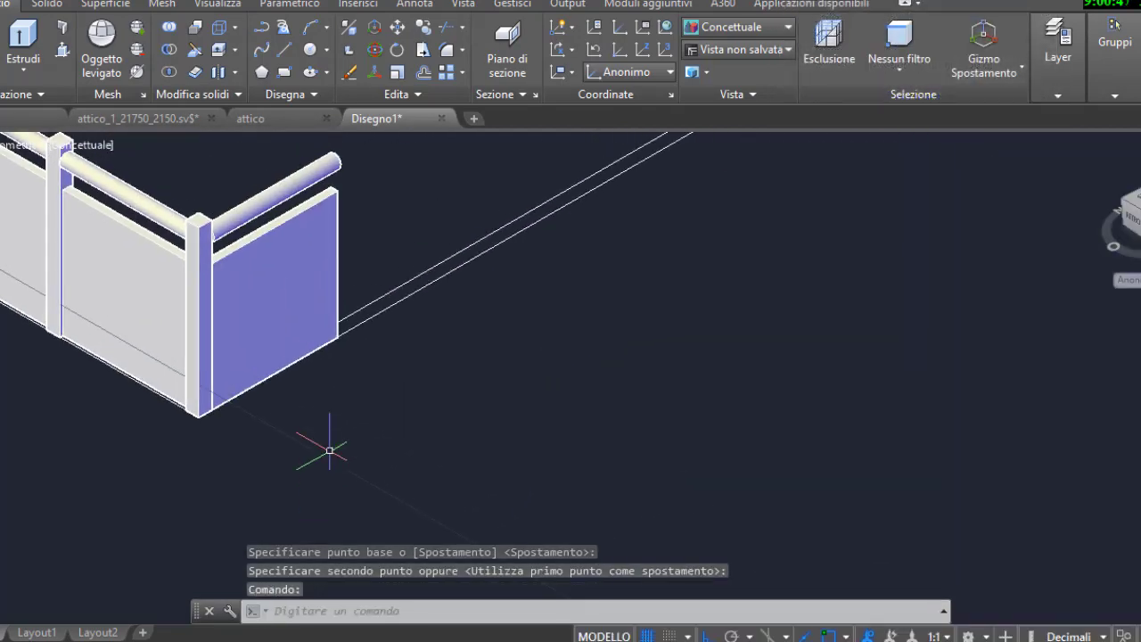
Copy the railing panel as a row of 35 along the terrace edge
{"action": "middle_click_drag", "start_coordinate": [276, 264], "coordinate": [306, 412]}
{"action": "left_click", "coordinate": [307, 412]}
{"action": "scroll", "coordinate": [303, 405], "scroll_direction": "up", "scroll_amount": 5}
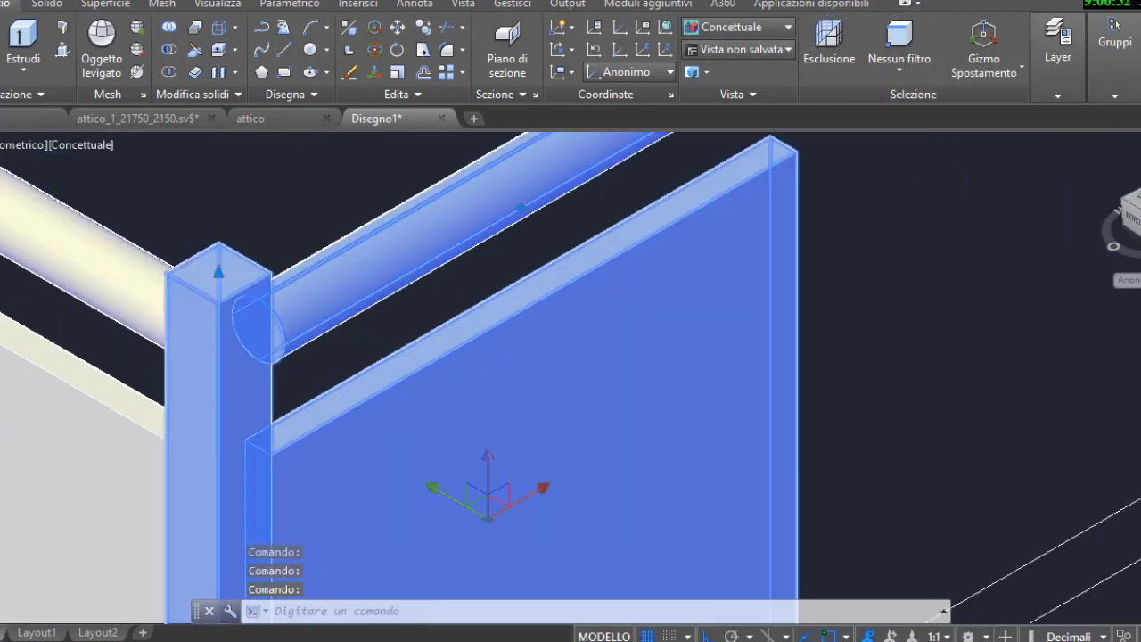
{"action": "scroll", "coordinate": [300, 224], "scroll_direction": "down", "scroll_amount": 5}
{"action": "type", "text": "co"}
{"action": "key", "text": "Return"}
{"action": "scroll", "coordinate": [190, 526], "scroll_direction": "up", "scroll_amount": 5}
{"action": "left_click", "coordinate": [190, 525]}
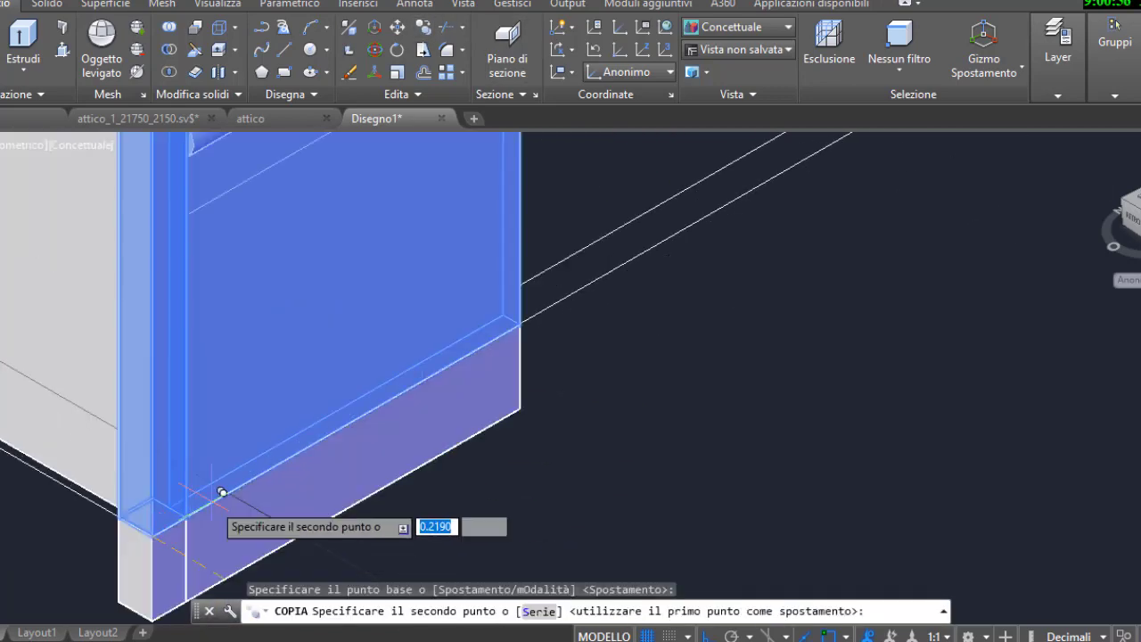
{"action": "type", "text": "s"}
{"action": "key", "text": "Return"}
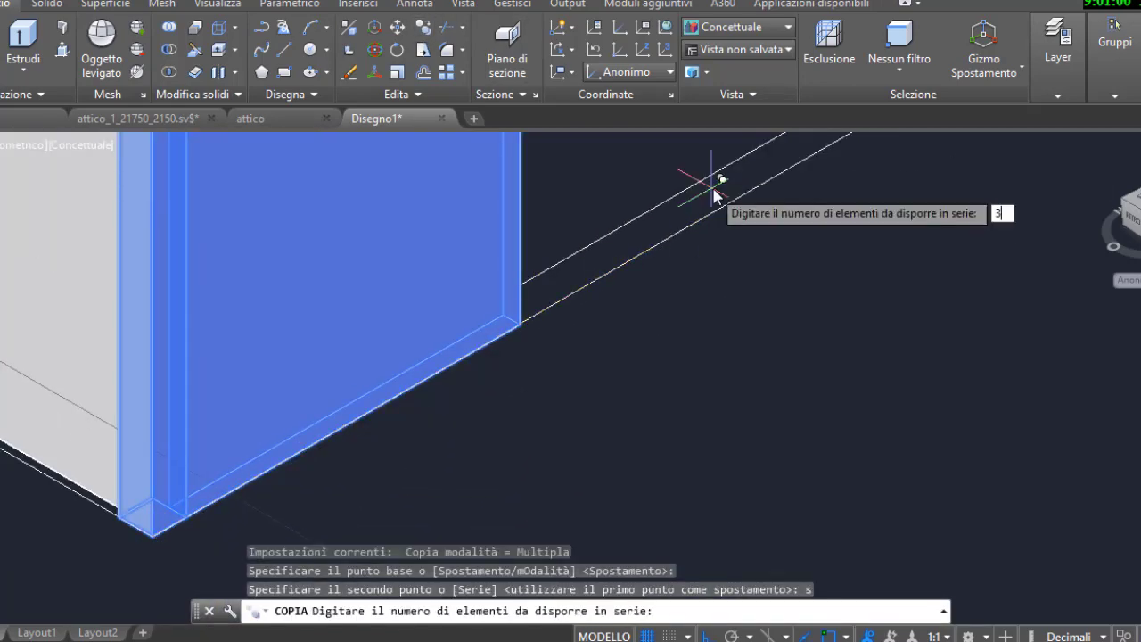
{"action": "type", "text": "35"}
{"action": "key", "text": "Return"}
{"action": "key", "text": "Escape"}
Delete the overlapping corner rail pieces and the extra railing post
{"action": "scroll", "coordinate": [652, 308], "scroll_direction": "down", "scroll_amount": 5}
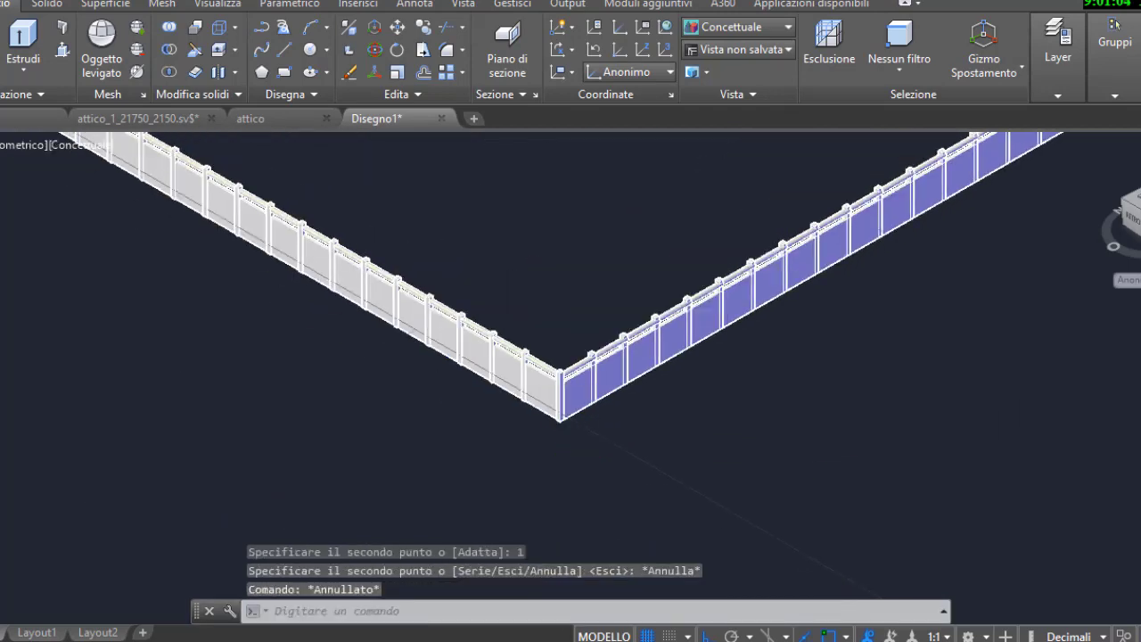
{"action": "scroll", "coordinate": [838, 267], "scroll_direction": "down", "scroll_amount": 2}
{"action": "scroll", "coordinate": [891, 312], "scroll_direction": "up", "scroll_amount": 6}
{"action": "left_click", "coordinate": [968, 368]}
{"action": "left_click", "coordinate": [844, 241]}
{"action": "key", "text": "Delete"}
{"action": "scroll", "coordinate": [769, 201], "scroll_direction": "down", "scroll_amount": 3}
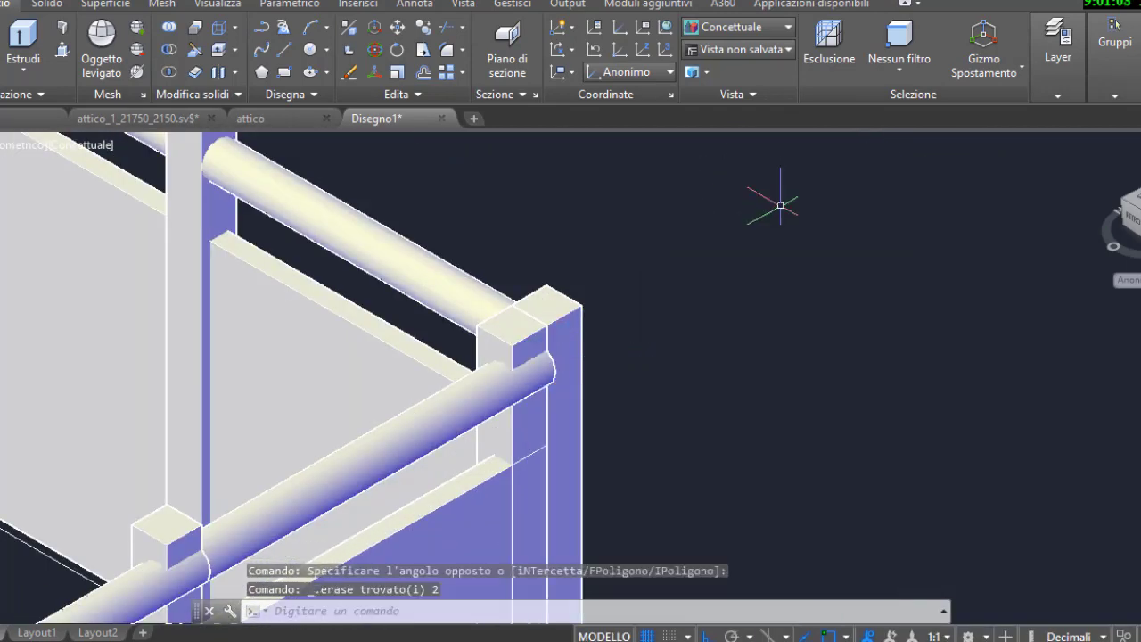
{"action": "left_click", "coordinate": [687, 261]}
{"action": "key", "text": "Delete"}
{"action": "scroll", "coordinate": [667, 365], "scroll_direction": "down", "scroll_amount": 5}
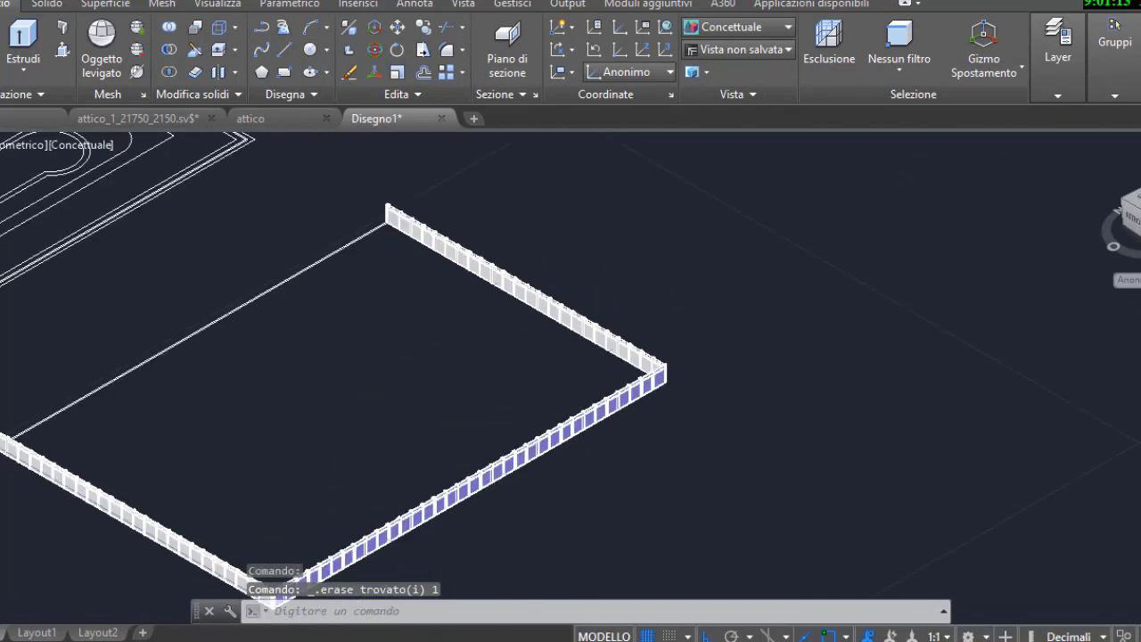
{"action": "scroll", "coordinate": [420, 458], "scroll_direction": "up", "scroll_amount": 5}
Begin copying the corner railing panel from its corner, then cancel the copy
{"action": "left_click", "coordinate": [427, 457]}
{"action": "scroll", "coordinate": [426, 458], "scroll_direction": "up", "scroll_amount": 3}
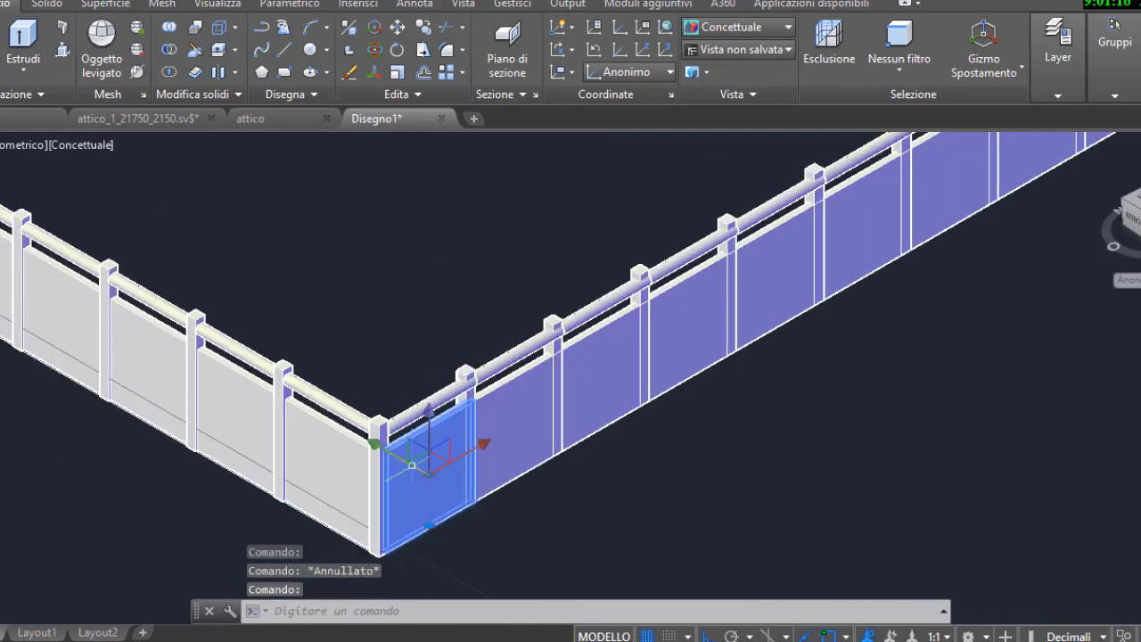
{"action": "left_click", "coordinate": [426, 48]}
{"action": "scroll", "coordinate": [381, 548], "scroll_direction": "up", "scroll_amount": 5}
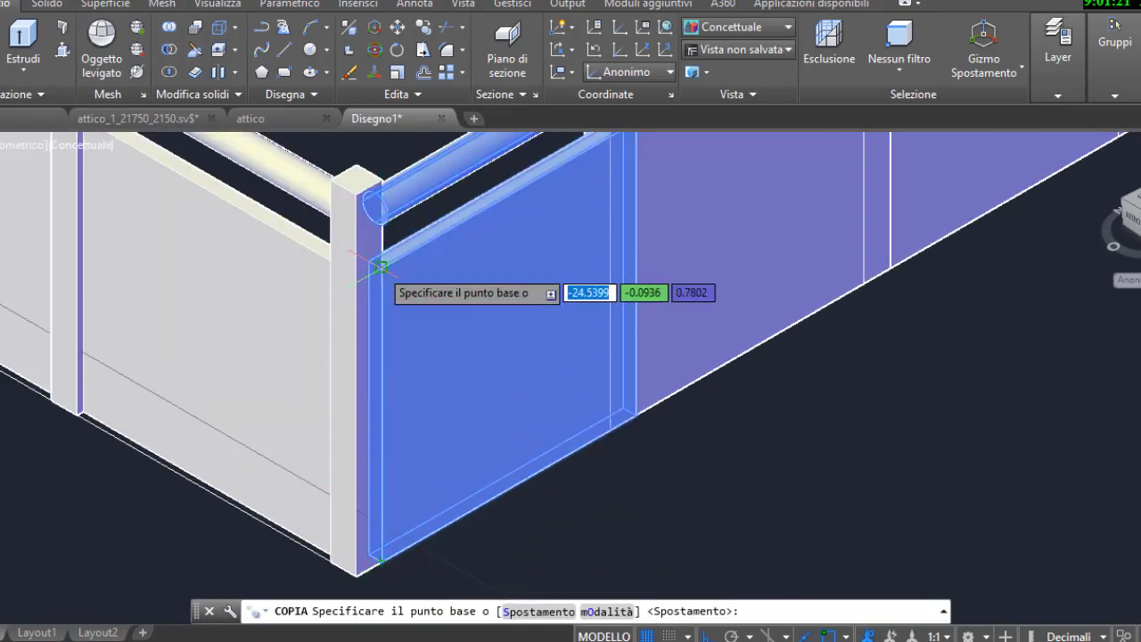
{"action": "left_click", "coordinate": [382, 562]}
{"action": "scroll", "coordinate": [382, 561], "scroll_direction": "down", "scroll_amount": 5}
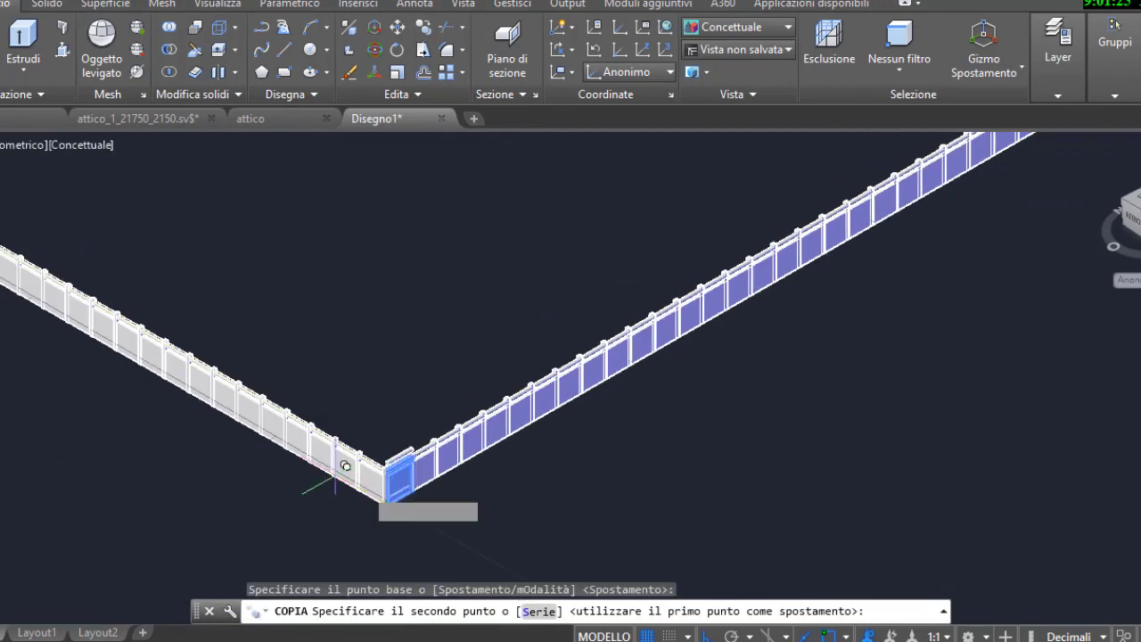
{"action": "scroll", "coordinate": [339, 387], "scroll_direction": "up", "scroll_amount": 3}
{"action": "scroll", "coordinate": [89, 268], "scroll_direction": "up", "scroll_amount": 3}
{"action": "scroll", "coordinate": [739, 255], "scroll_direction": "down", "scroll_amount": 3}
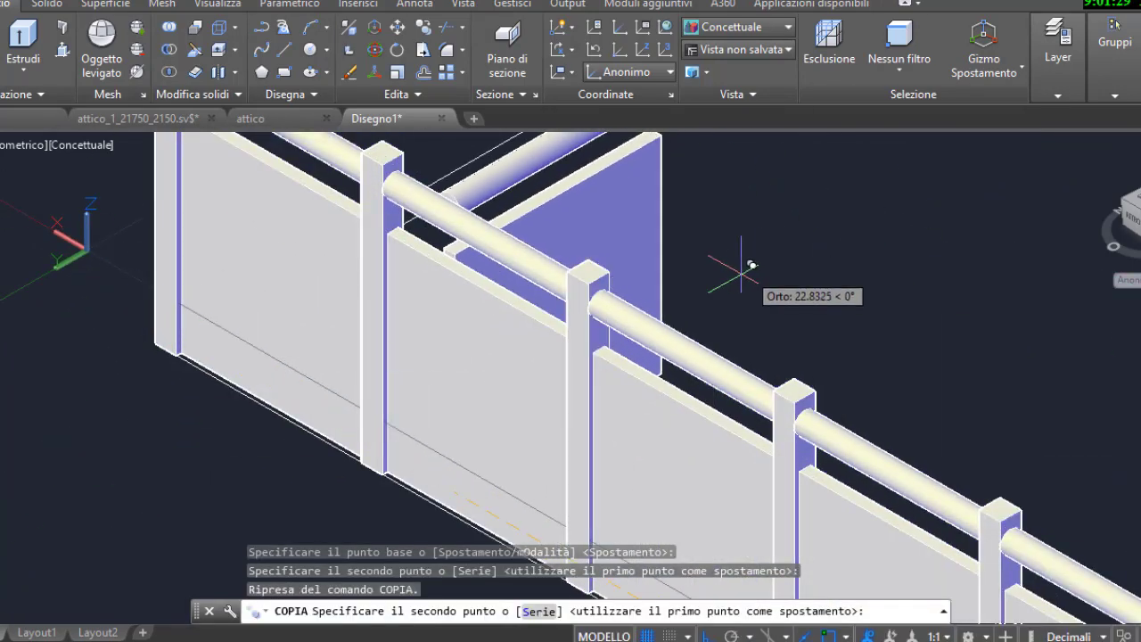
{"action": "scroll", "coordinate": [204, 330], "scroll_direction": "down", "scroll_amount": 2}
{"action": "key", "text": "Escape"}
{"action": "scroll", "coordinate": [330, 364], "scroll_direction": "down", "scroll_amount": 2}
{"action": "type", "text": "o"}
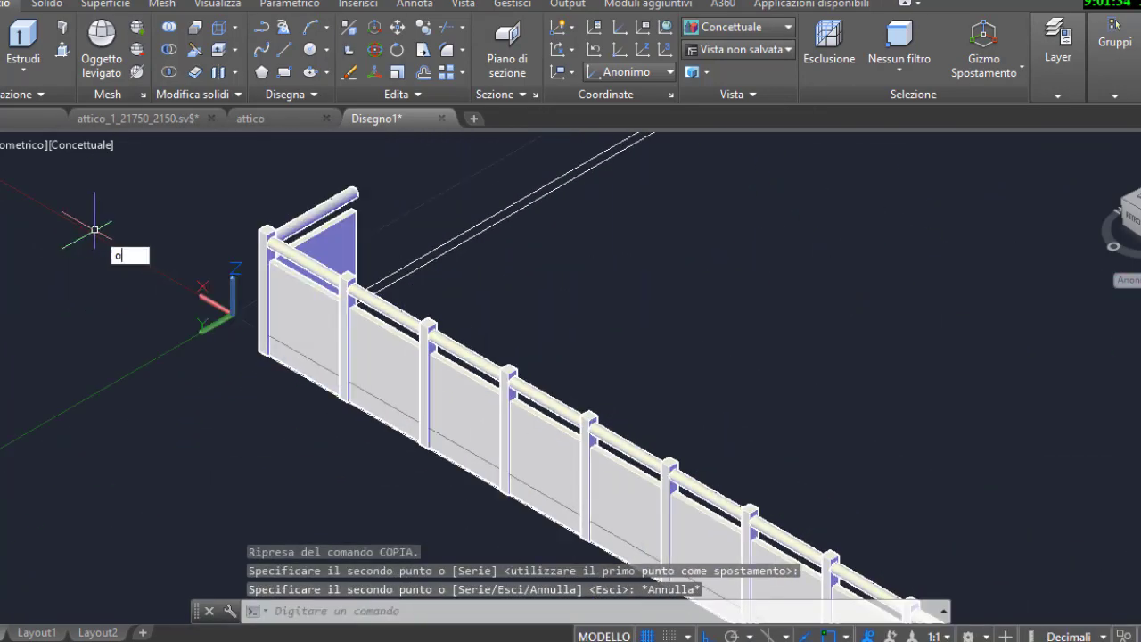
Orbit the 3D view to a new angle on the fence
{"action": "type", "text": "rb"}
{"action": "key", "text": "Return"}
{"action": "mouse_move", "coordinate": [89, 223]}
{"action": "left_mouse_down"}
{"action": "mouse_move", "coordinate": [365, 255]}
{"action": "mouse_move", "coordinate": [461, 208]}
{"action": "mouse_move", "coordinate": [237, 345]}
{"action": "mouse_move", "coordinate": [267, 377]}
{"action": "mouse_move", "coordinate": [333, 334]}
{"action": "mouse_move", "coordinate": [540, 333]}
{"action": "mouse_move", "coordinate": [678, 268]}
{"action": "left_mouse_up"}
{"action": "scroll", "coordinate": [677, 268], "scroll_direction": "up", "scroll_amount": 3}
{"action": "key", "text": "Escape"}
Copy the end railing panel as a row of 35 along the last side
{"action": "left_click", "coordinate": [750, 241]}
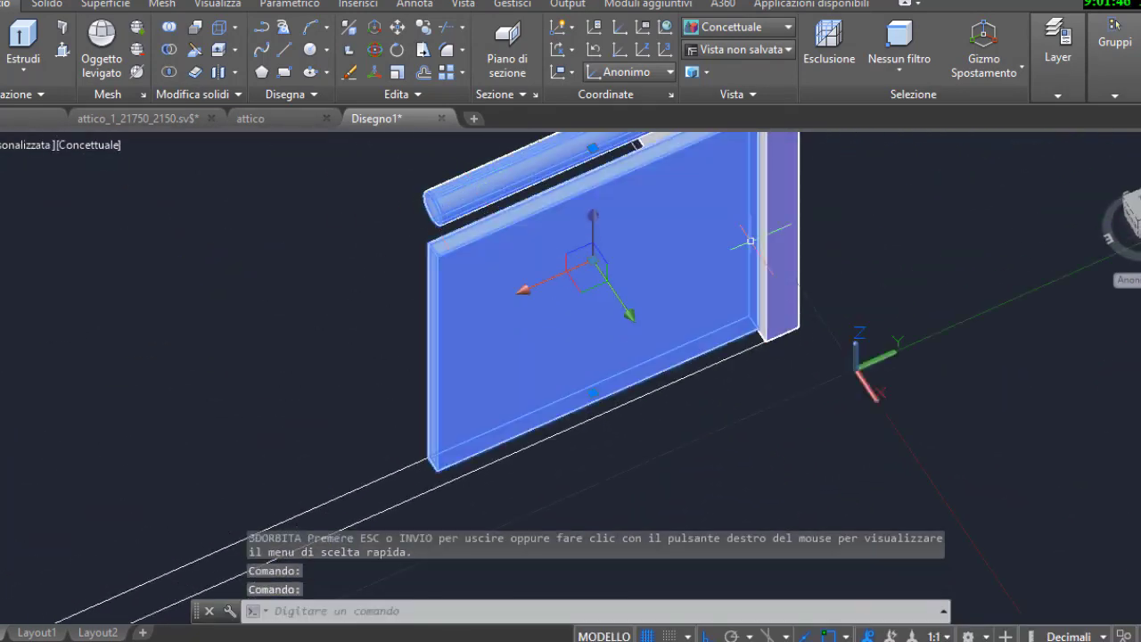
{"action": "scroll", "coordinate": [750, 241], "scroll_direction": "down", "scroll_amount": 3}
{"action": "left_click", "coordinate": [446, 27]}
{"action": "scroll", "coordinate": [767, 406], "scroll_direction": "up", "scroll_amount": 3}
{"action": "scroll", "coordinate": [796, 409], "scroll_direction": "up", "scroll_amount": 2}
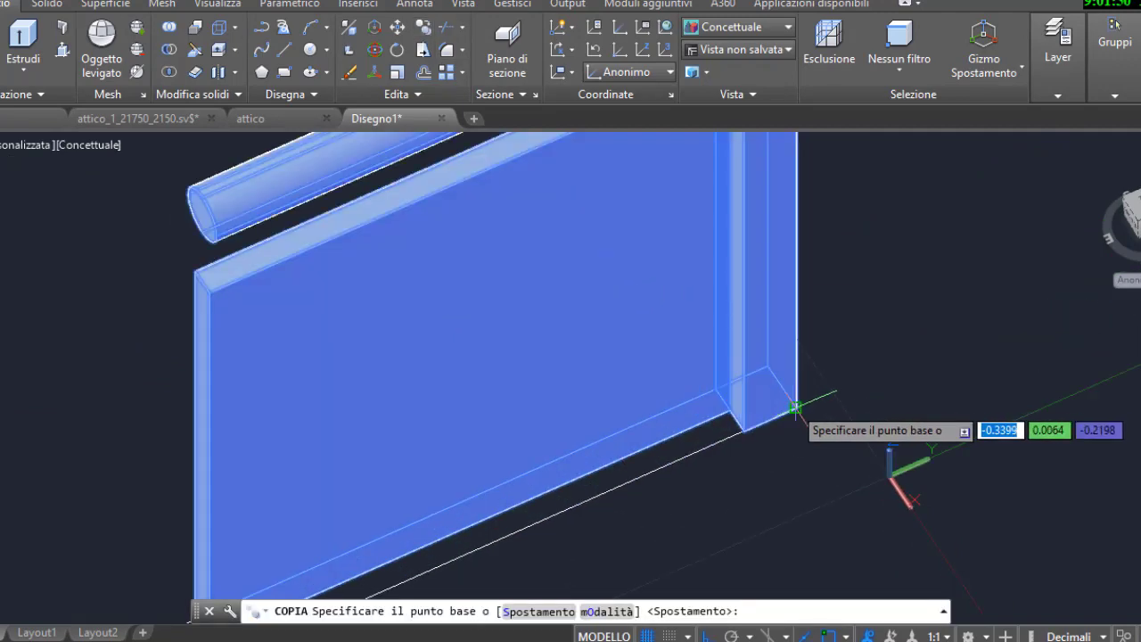
{"action": "left_click", "coordinate": [796, 408]}
{"action": "scroll", "coordinate": [674, 438], "scroll_direction": "down", "scroll_amount": 2}
{"action": "scroll", "coordinate": [624, 450], "scroll_direction": "down", "scroll_amount": 2}
{"action": "scroll", "coordinate": [561, 466], "scroll_direction": "down", "scroll_amount": 2}
{"action": "scroll", "coordinate": [550, 387], "scroll_direction": "up", "scroll_amount": 2}
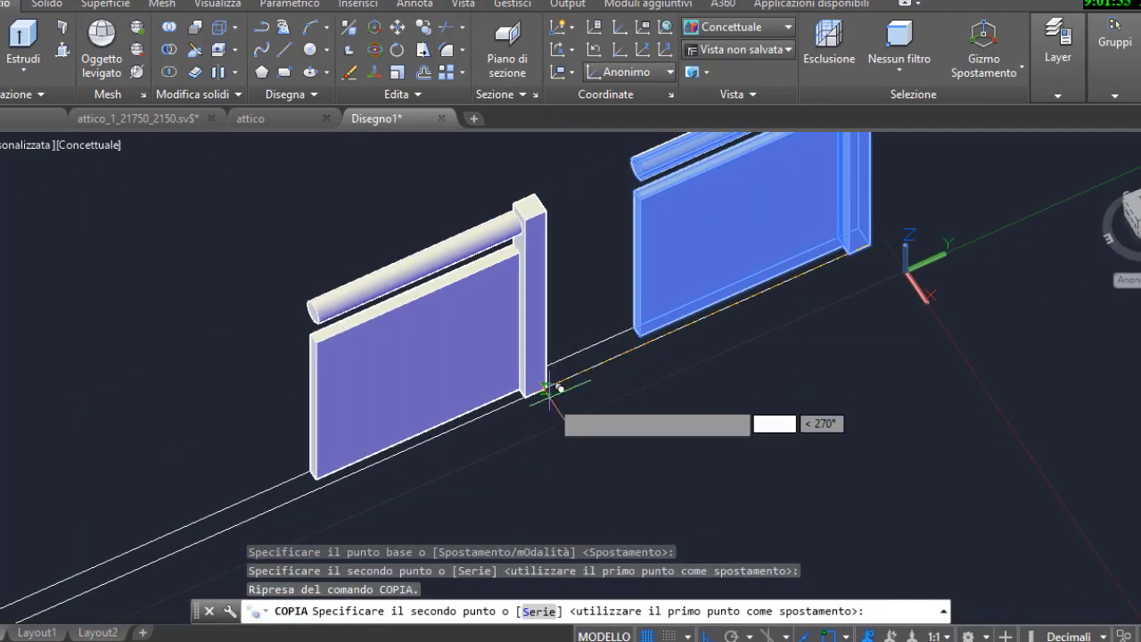
{"action": "type", "text": "s"}
{"action": "key", "text": "Return"}
{"action": "type", "text": "35"}
{"action": "key", "text": "Return"}
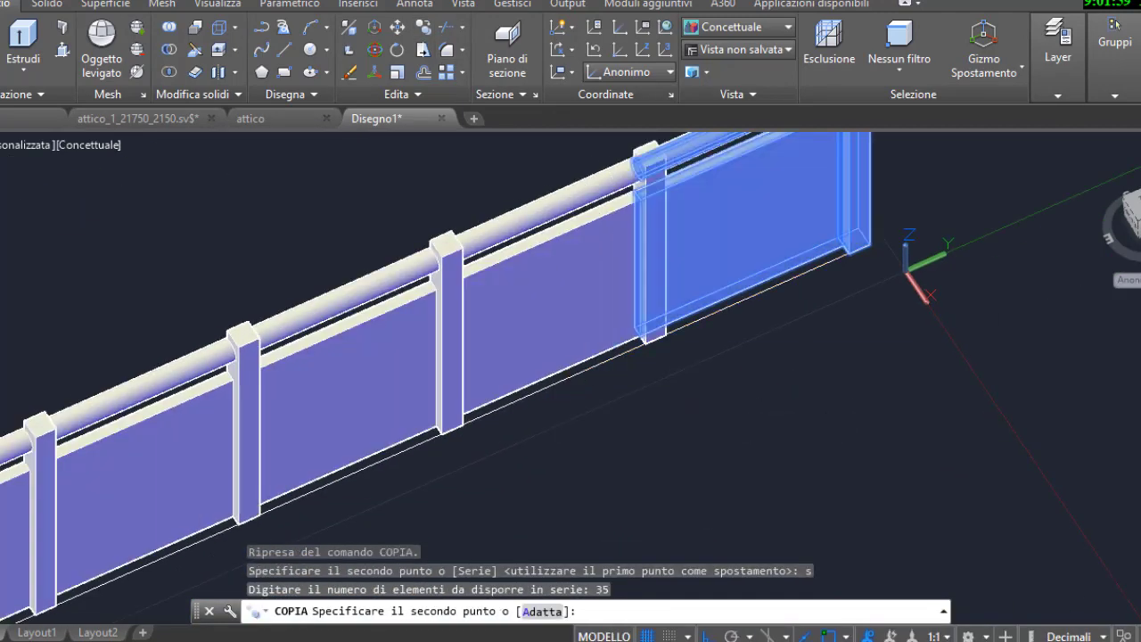
{"action": "key", "text": "Escape"}
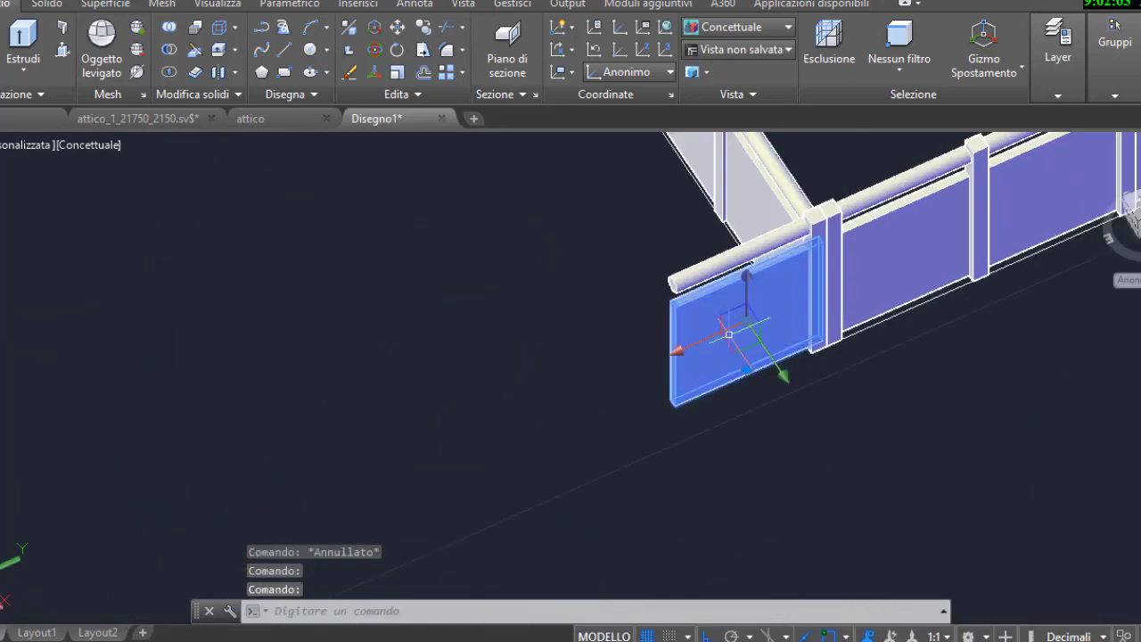
Delete the leftover panel and handrail
{"action": "key", "text": "Delete"}
{"action": "scroll", "coordinate": [812, 328], "scroll_direction": "down", "scroll_amount": 5}
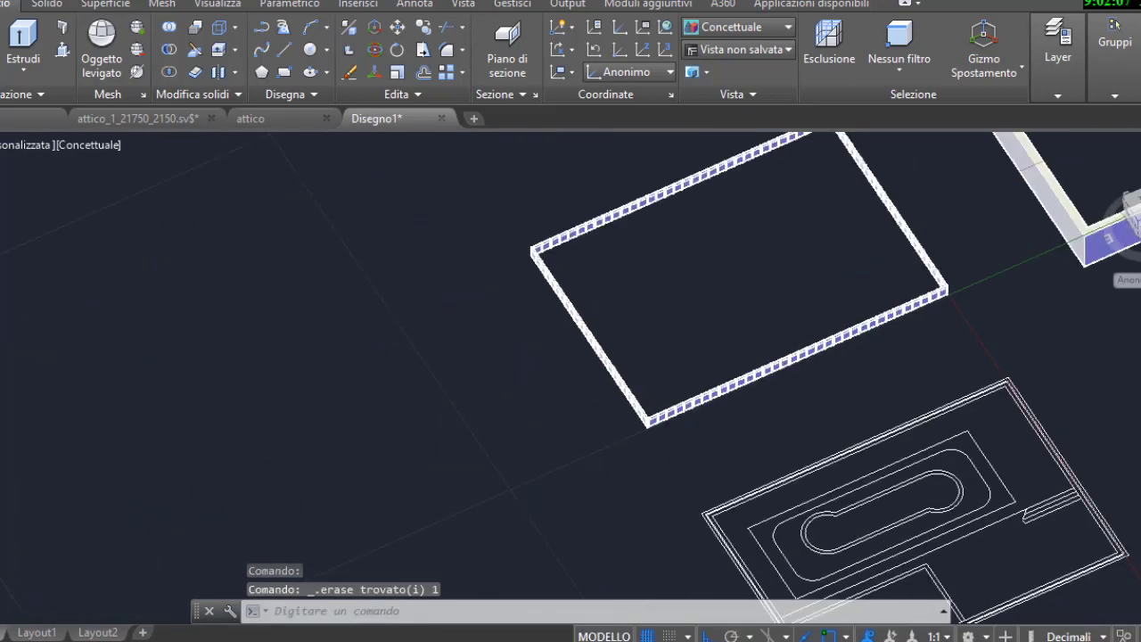
{"action": "key", "text": "Escape"}
Reset the UCS to World and orbit to view the full railing rectangle
{"action": "left_click", "coordinate": [592, 26]}
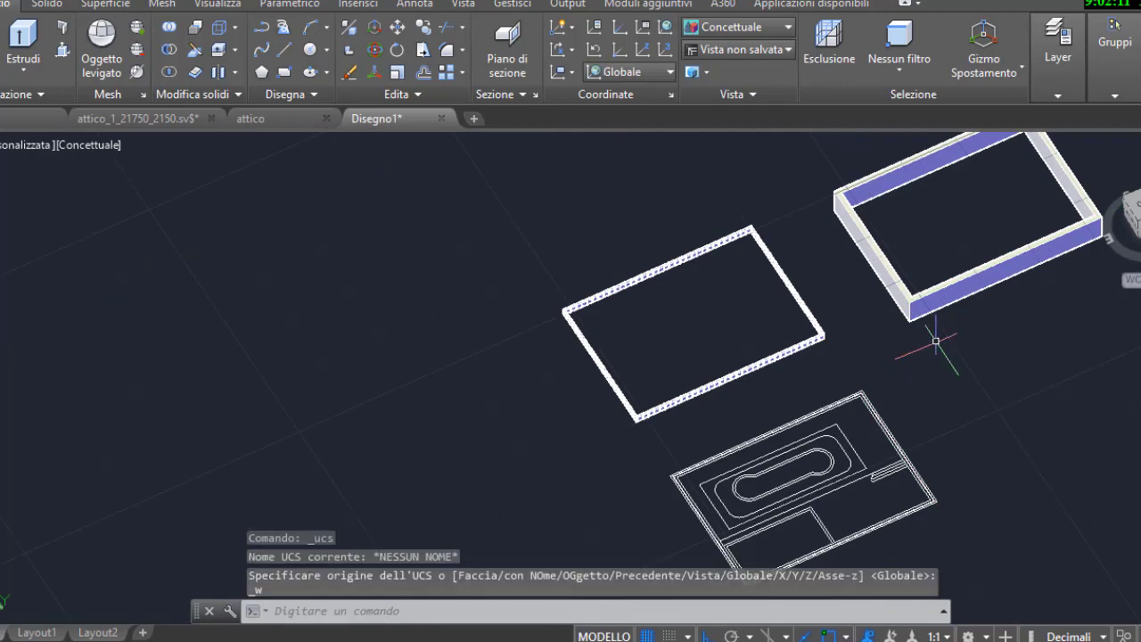
{"action": "type", "text": "orbi"}
{"action": "key", "text": "Return"}
{"action": "mouse_move", "coordinate": [936, 340]}
{"action": "left_mouse_down"}
{"action": "mouse_move", "coordinate": [781, 267]}
{"action": "mouse_move", "coordinate": [739, 339]}
{"action": "mouse_move", "coordinate": [729, 311]}
{"action": "mouse_move", "coordinate": [644, 398]}
{"action": "left_mouse_up"}
{"action": "scroll", "coordinate": [645, 397], "scroll_direction": "up", "scroll_amount": 5}
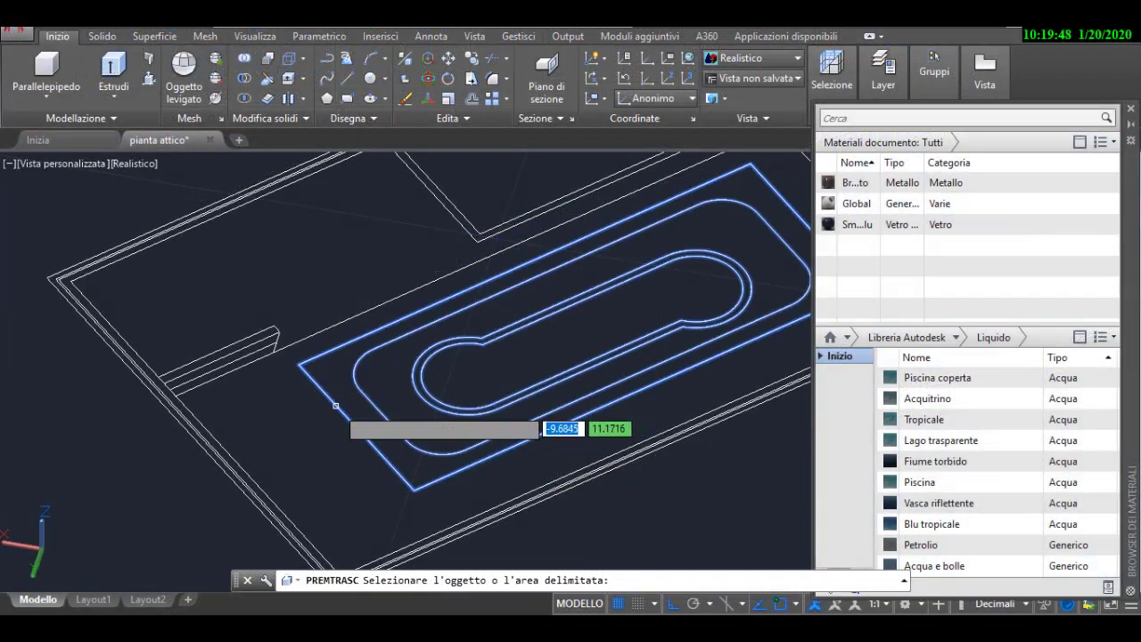
Press-pull each pool border ring 1 unit down into the slab
{"action": "left_click", "coordinate": [335, 406]}
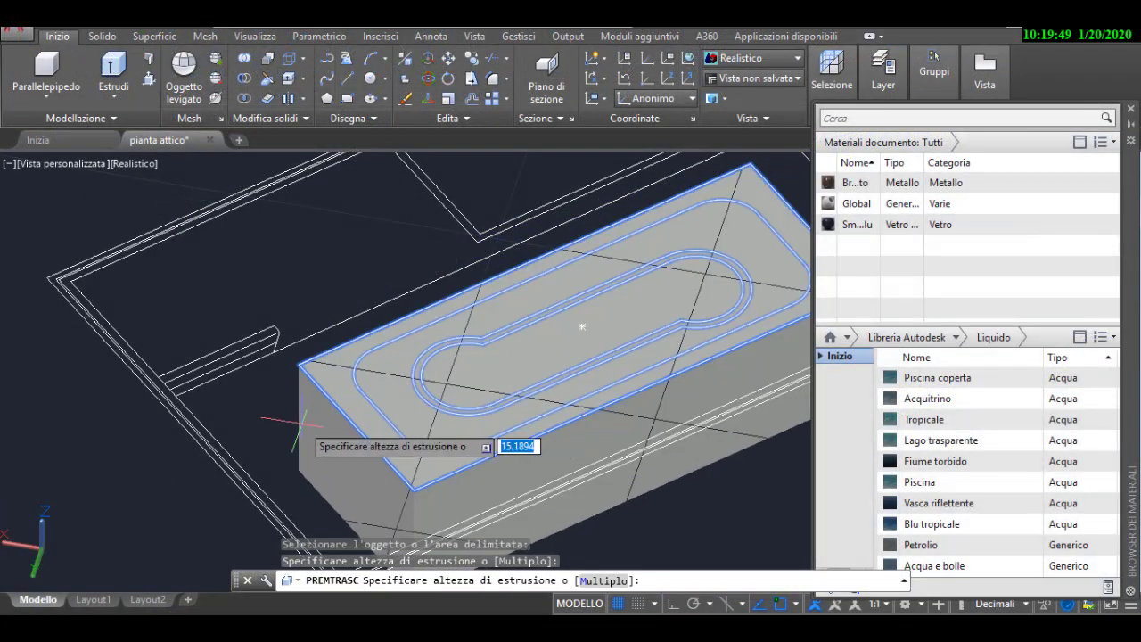
{"action": "key", "text": "Return"}
{"action": "scroll", "coordinate": [392, 419], "scroll_direction": "up", "scroll_amount": 3}
{"action": "left_click", "coordinate": [397, 412]}
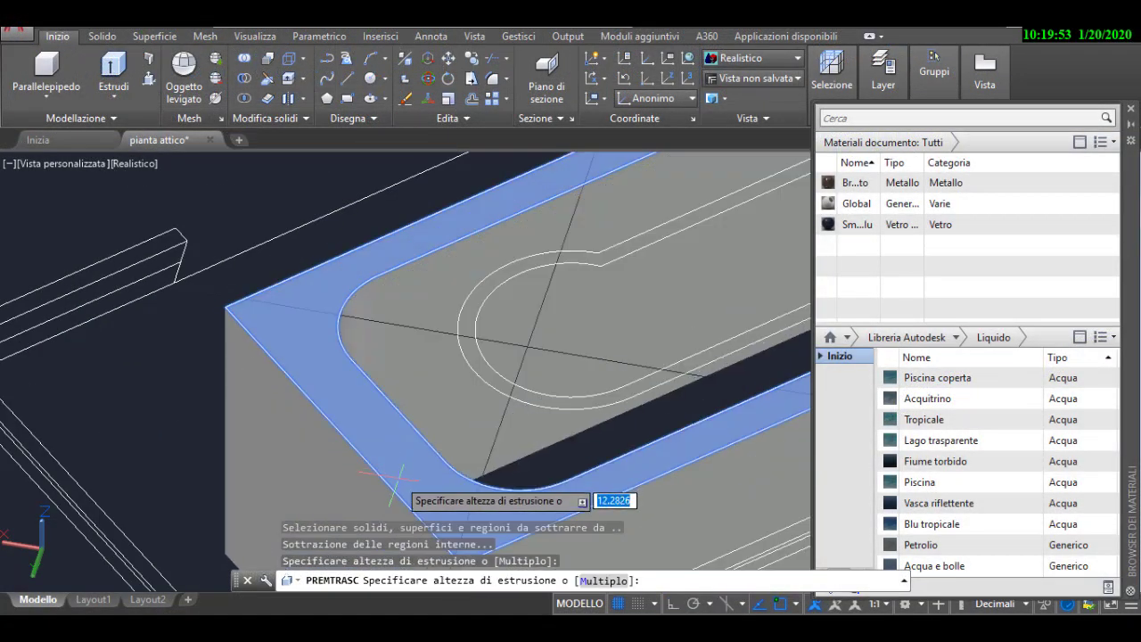
{"action": "key", "text": "Return"}
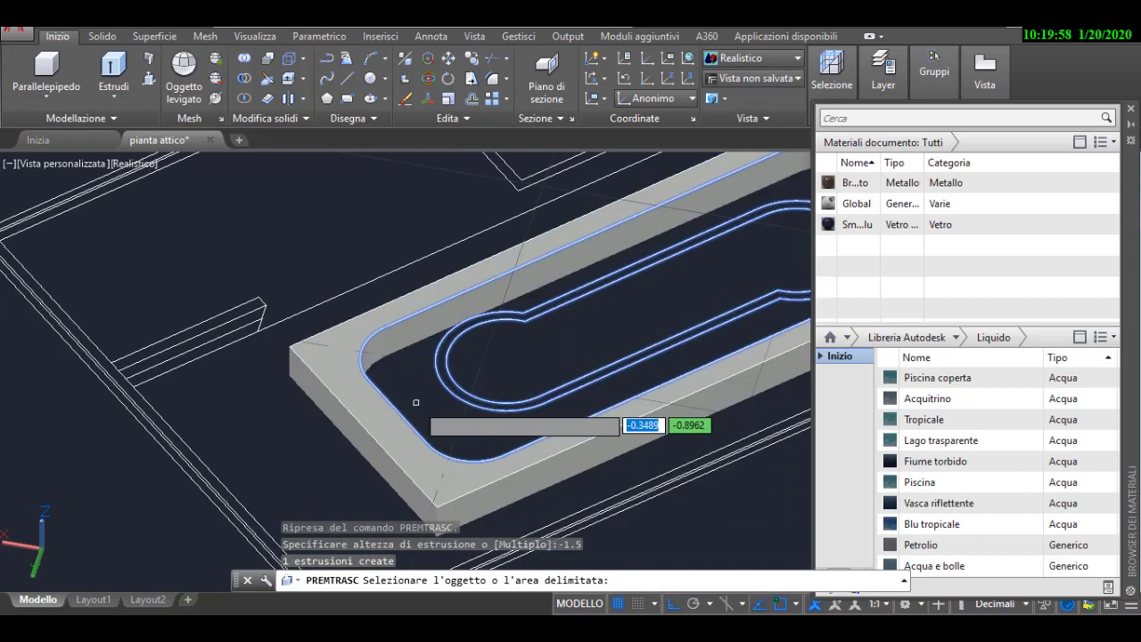
{"action": "left_click", "coordinate": [472, 423]}
{"action": "key", "text": "Return"}
{"action": "scroll", "coordinate": [535, 285], "scroll_direction": "up", "scroll_amount": 4}
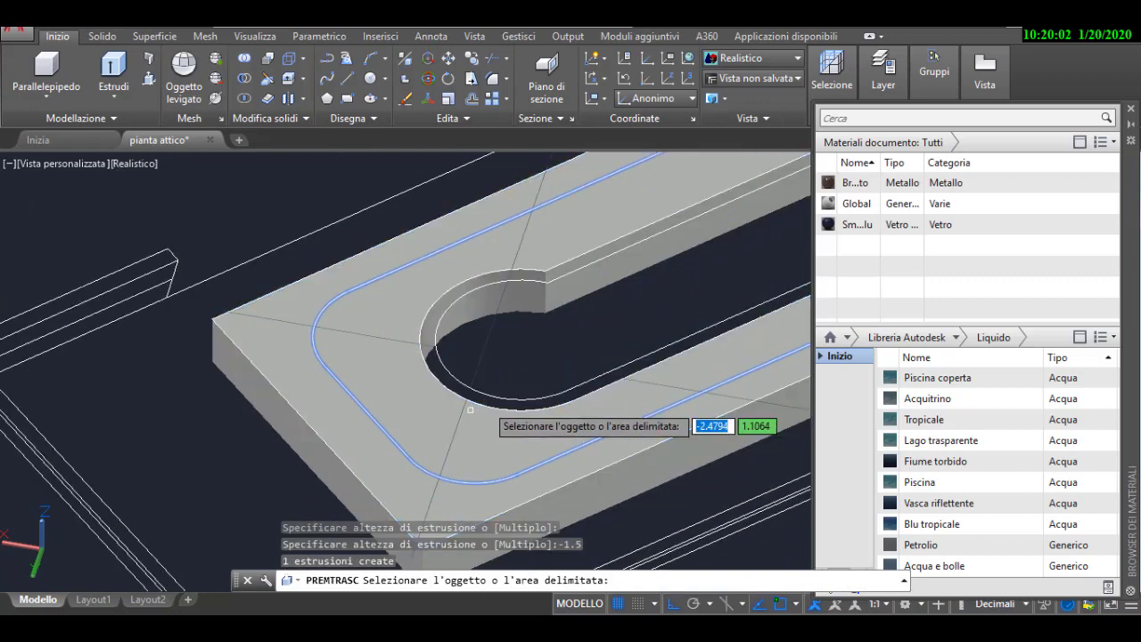
{"action": "left_click", "coordinate": [554, 275]}
{"action": "key", "text": "Return"}
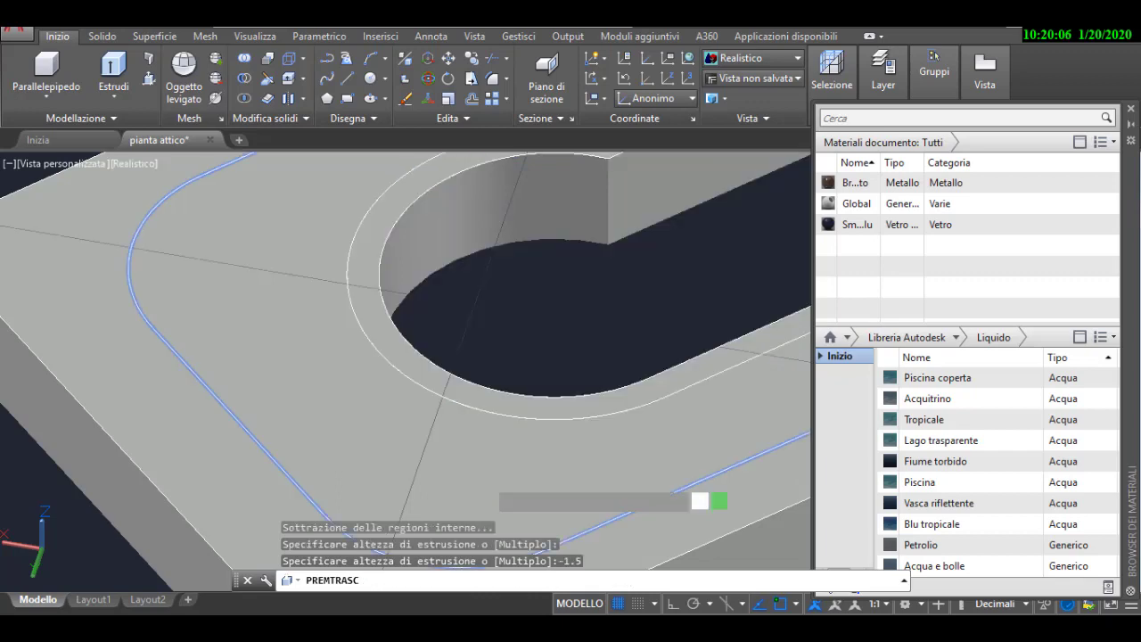
Press-pull the pool basin -1.5 units
{"action": "left_click", "coordinate": [568, 417]}
{"action": "type", "text": "-1.5"}
{"action": "key", "text": "Return"}
{"action": "scroll", "coordinate": [490, 386], "scroll_direction": "down", "scroll_amount": 5}
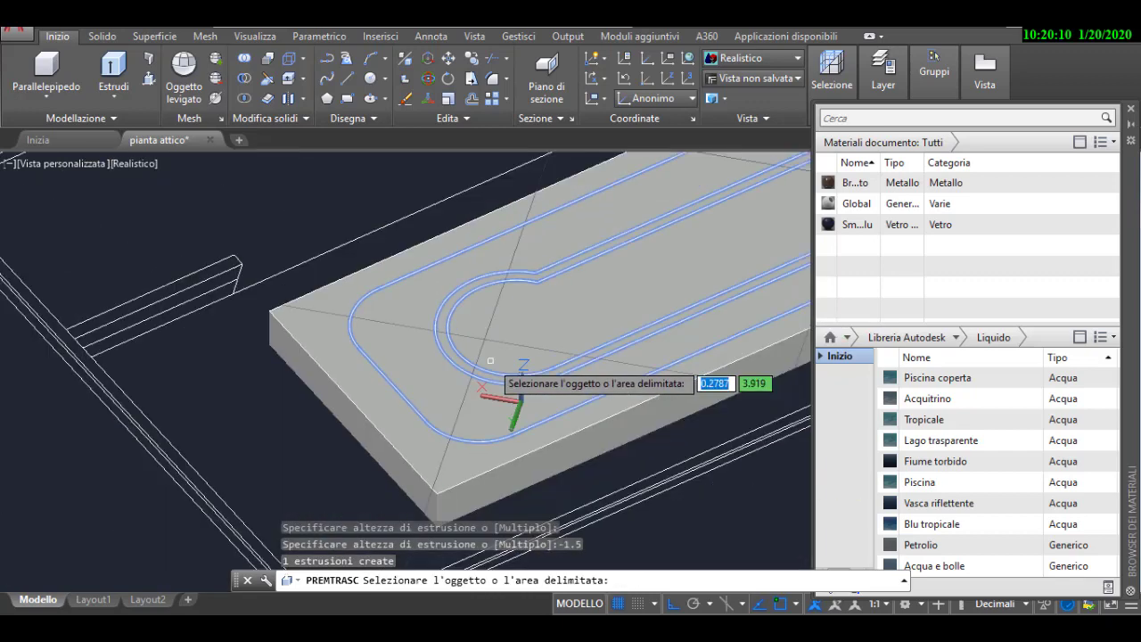
Show the Esterni outdoor materials in the Materials Browser
{"action": "key", "text": "Escape"}
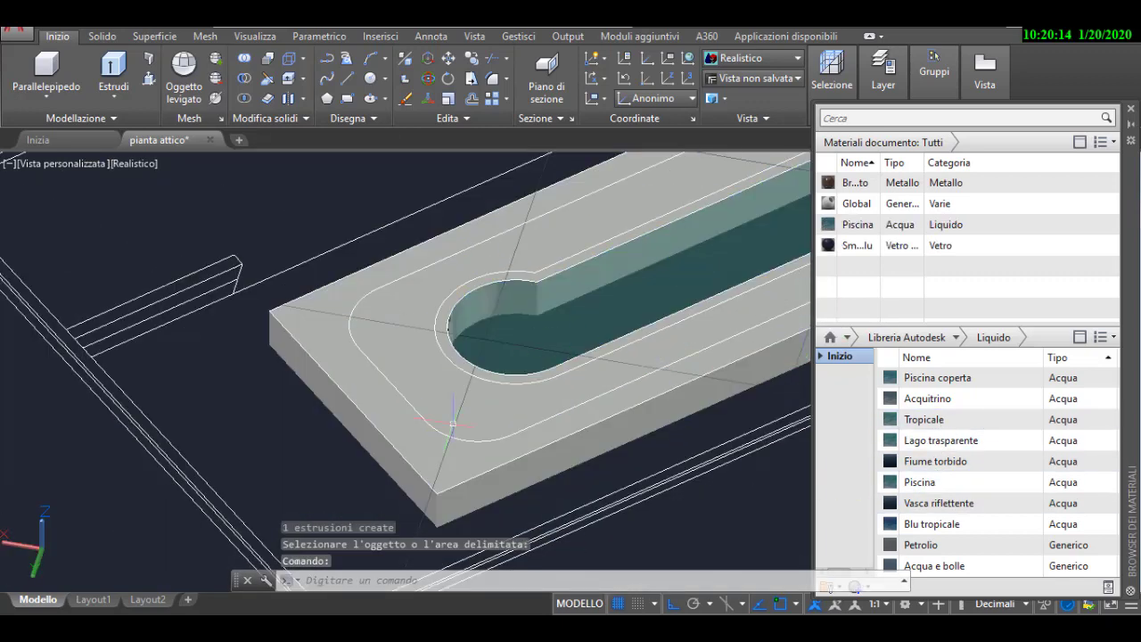
{"action": "scroll", "coordinate": [327, 458], "scroll_direction": "down", "scroll_amount": 3}
{"action": "middle_click_drag", "start_coordinate": [326, 459], "coordinate": [311, 452], "text": "shift"}
{"action": "scroll", "coordinate": [311, 452], "scroll_direction": "up", "scroll_amount": 4}
{"action": "left_click", "coordinate": [955, 337]}
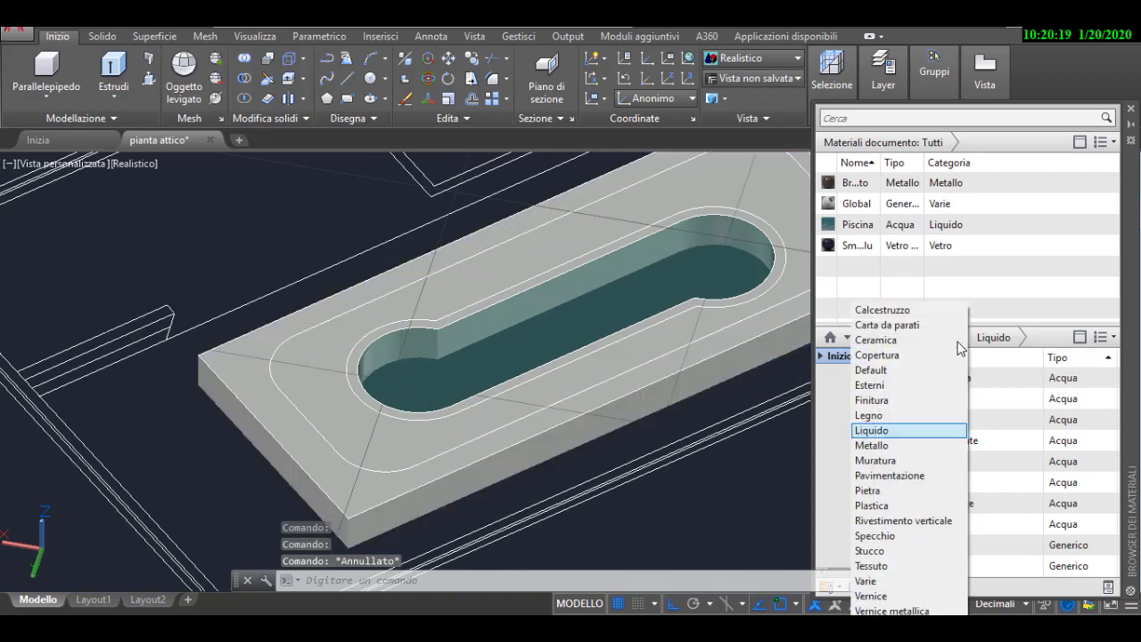
{"action": "left_click", "coordinate": [900, 370]}
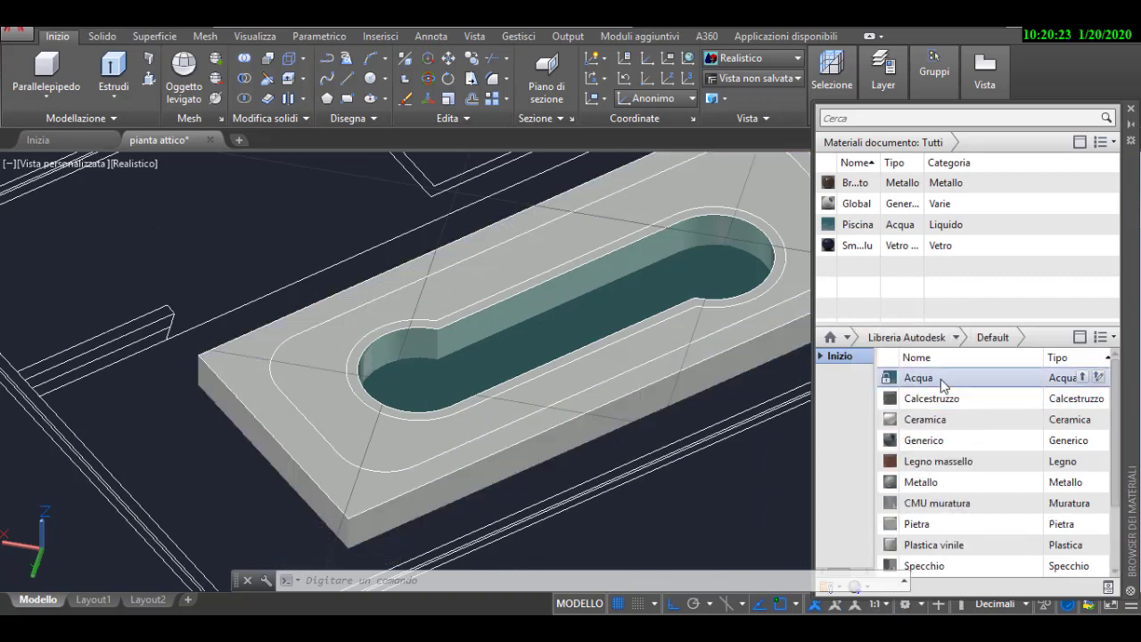
{"action": "scroll", "coordinate": [943, 384], "scroll_direction": "down", "scroll_amount": 2}
{"action": "left_click", "coordinate": [955, 338]}
{"action": "left_click", "coordinate": [909, 392]}
{"action": "scroll", "coordinate": [953, 490], "scroll_direction": "down", "scroll_amount": 5}
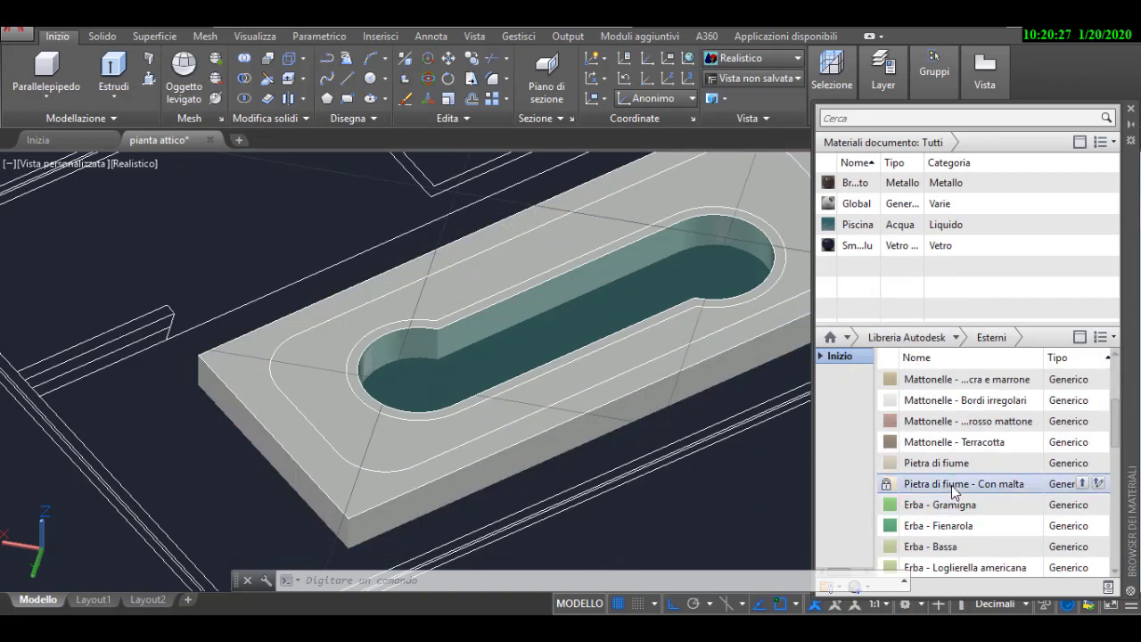
{"action": "scroll", "coordinate": [950, 465], "scroll_direction": "down", "scroll_amount": 1}
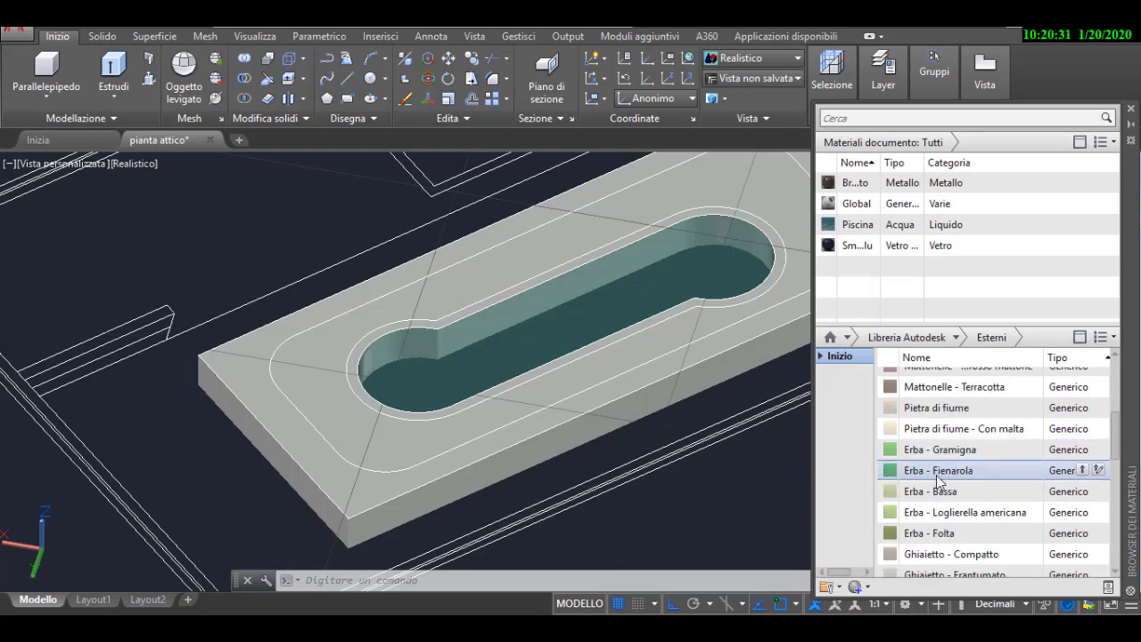
Apply the grass material to the pool's outer border
{"action": "left_click_drag", "start_coordinate": [385, 429], "coordinate": [379, 455]}
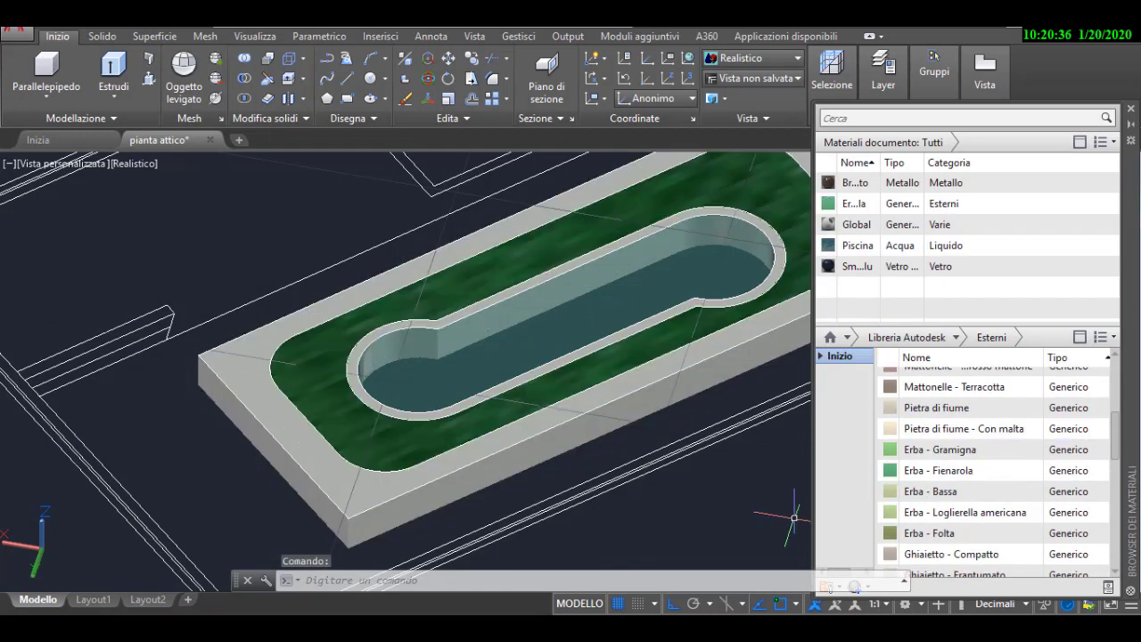
{"action": "left_click", "coordinate": [357, 423]}
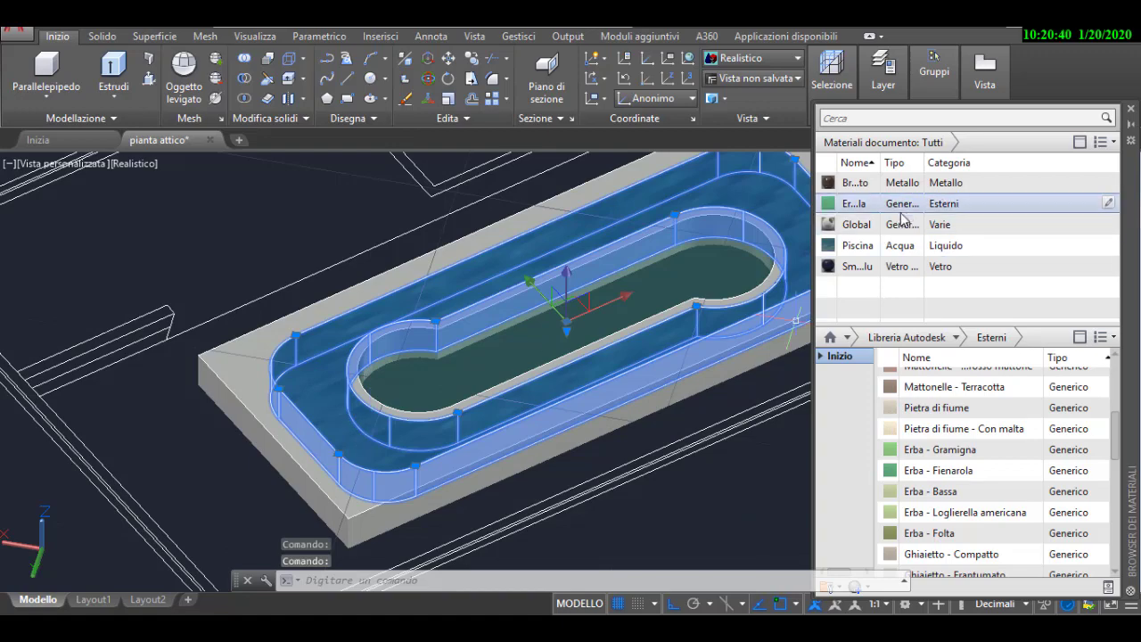
{"action": "key", "text": "Escape"}
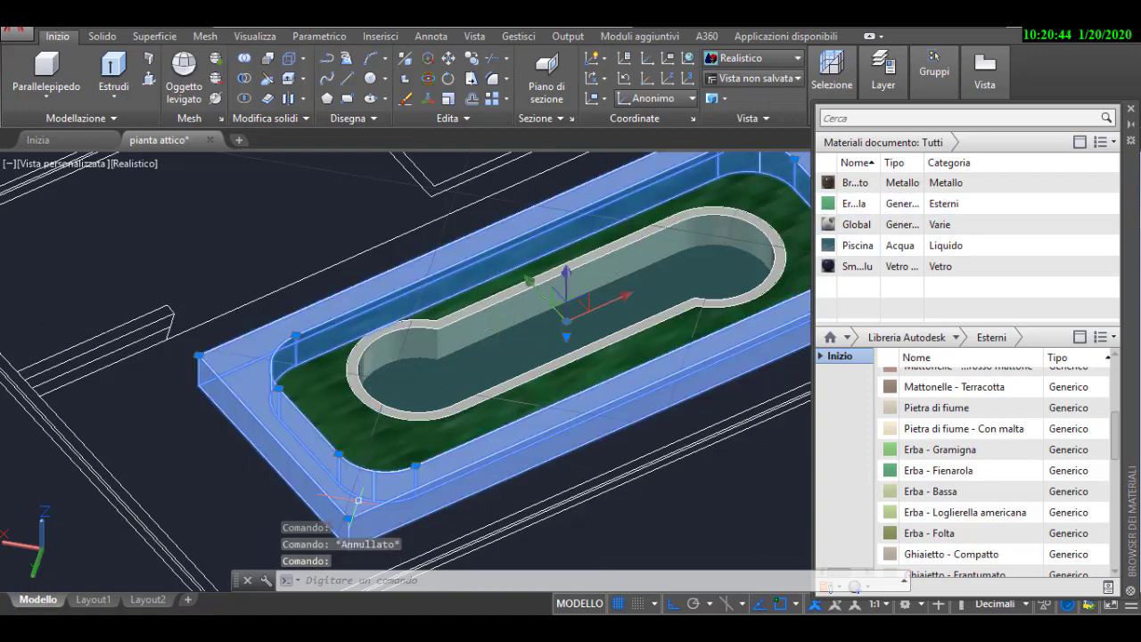
{"action": "key", "text": "Escape"}
Try Pergolato and Acciottolato, then apply Ghiaietto - Sparso gravel to the pool surround
{"action": "middle_click_drag", "start_coordinate": [628, 479], "coordinate": [793, 493], "text": "shift"}
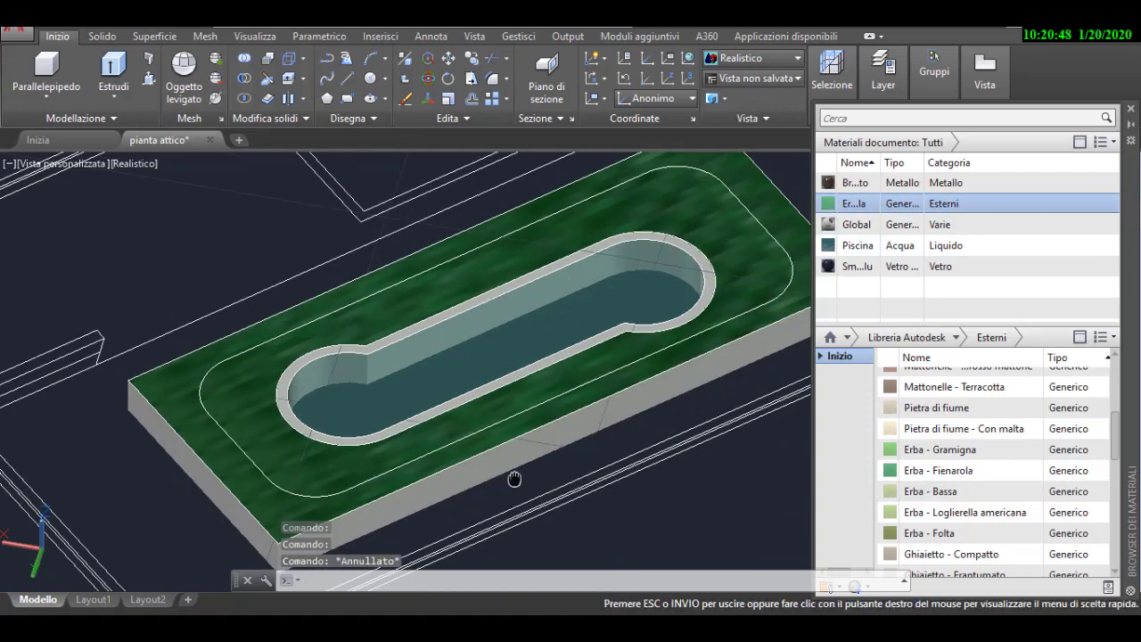
{"action": "scroll", "coordinate": [958, 526], "scroll_direction": "down", "scroll_amount": 1}
{"action": "scroll", "coordinate": [958, 535], "scroll_direction": "down", "scroll_amount": 2}
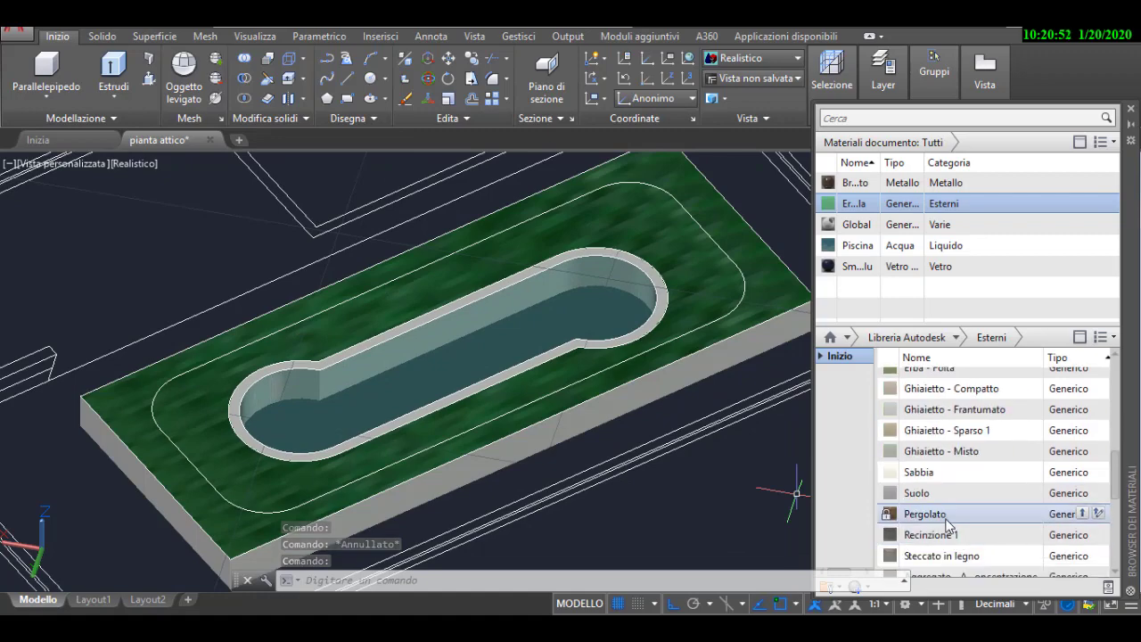
{"action": "left_click_drag", "start_coordinate": [150, 470], "coordinate": [151, 463]}
{"action": "scroll", "coordinate": [232, 419], "scroll_direction": "up", "scroll_amount": 3}
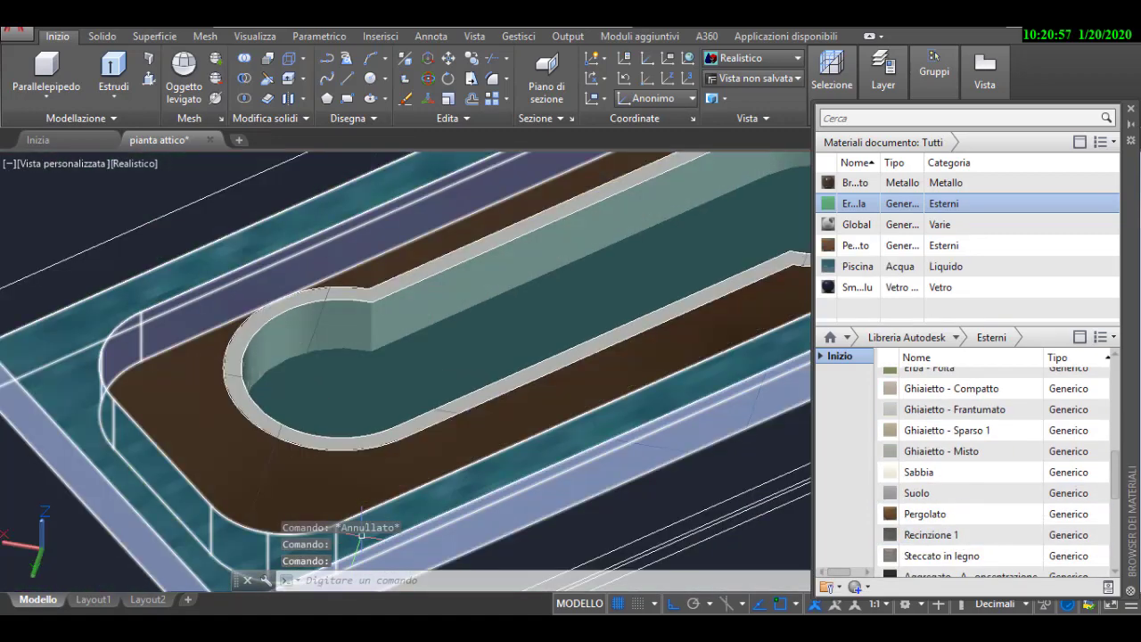
{"action": "scroll", "coordinate": [902, 496], "scroll_direction": "down", "scroll_amount": 2}
{"action": "scroll", "coordinate": [936, 503], "scroll_direction": "down", "scroll_amount": 2}
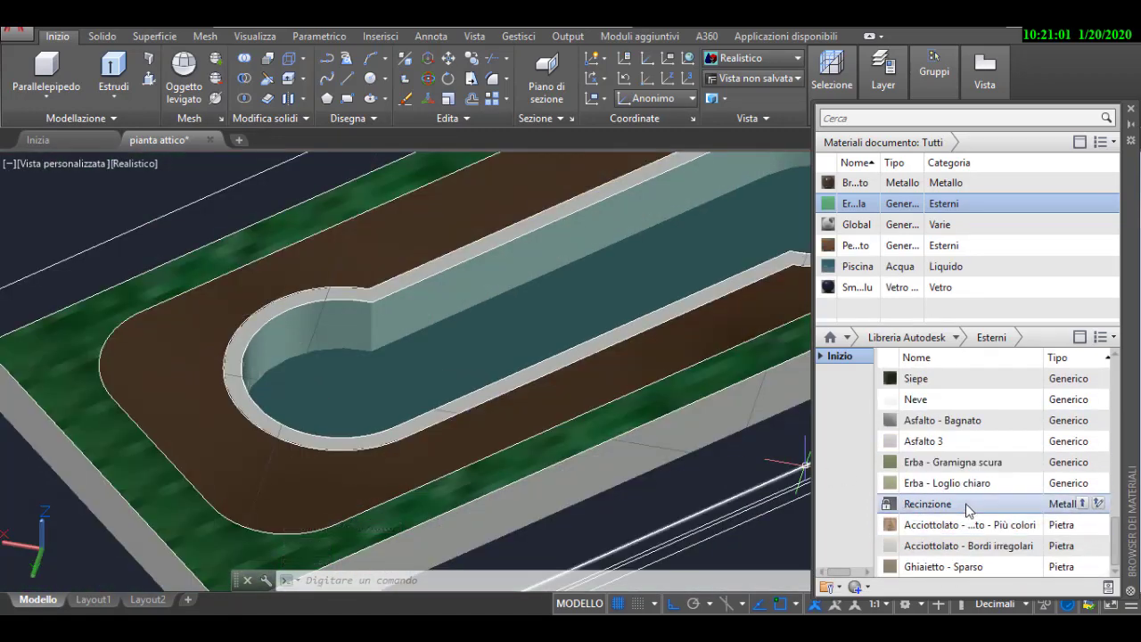
{"action": "left_click_drag", "start_coordinate": [348, 474], "coordinate": [314, 489]}
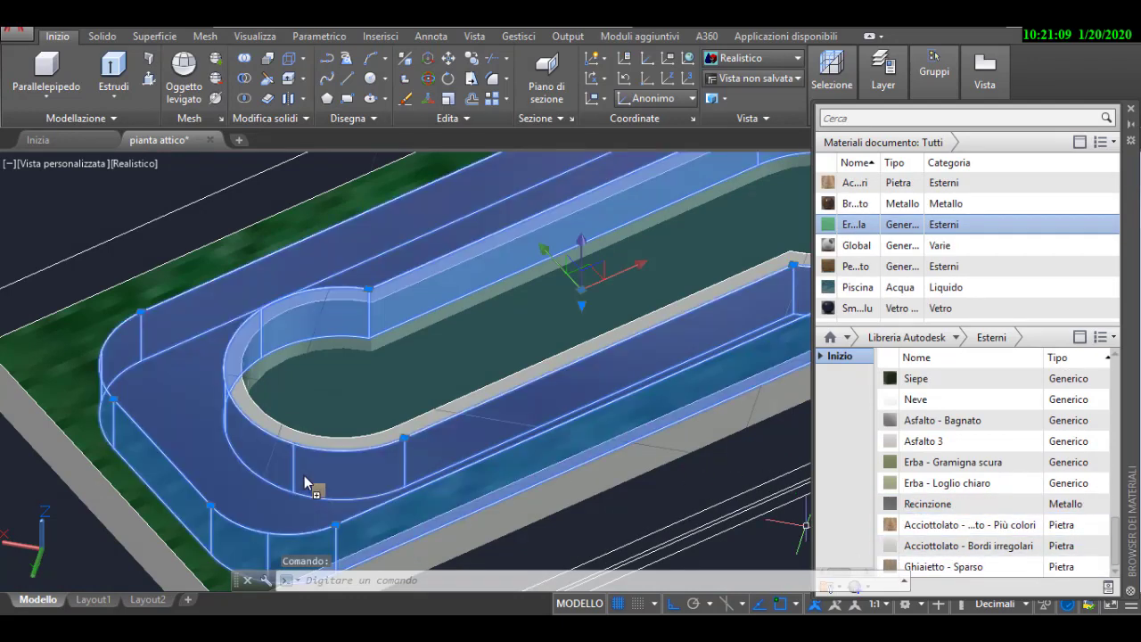
{"action": "left_click_drag", "start_coordinate": [282, 415], "coordinate": [306, 484]}
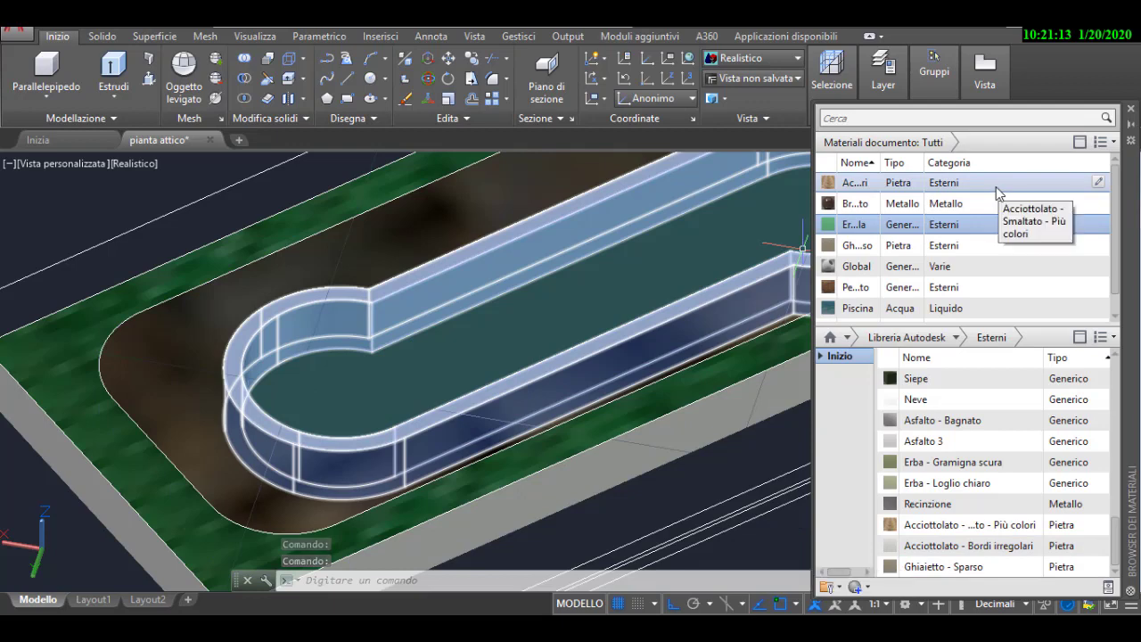
Delete the unused Acciottolato and Pergolato materials from the drawing
{"action": "right_click", "coordinate": [997, 187]}
{"action": "left_click", "coordinate": [1022, 302]}
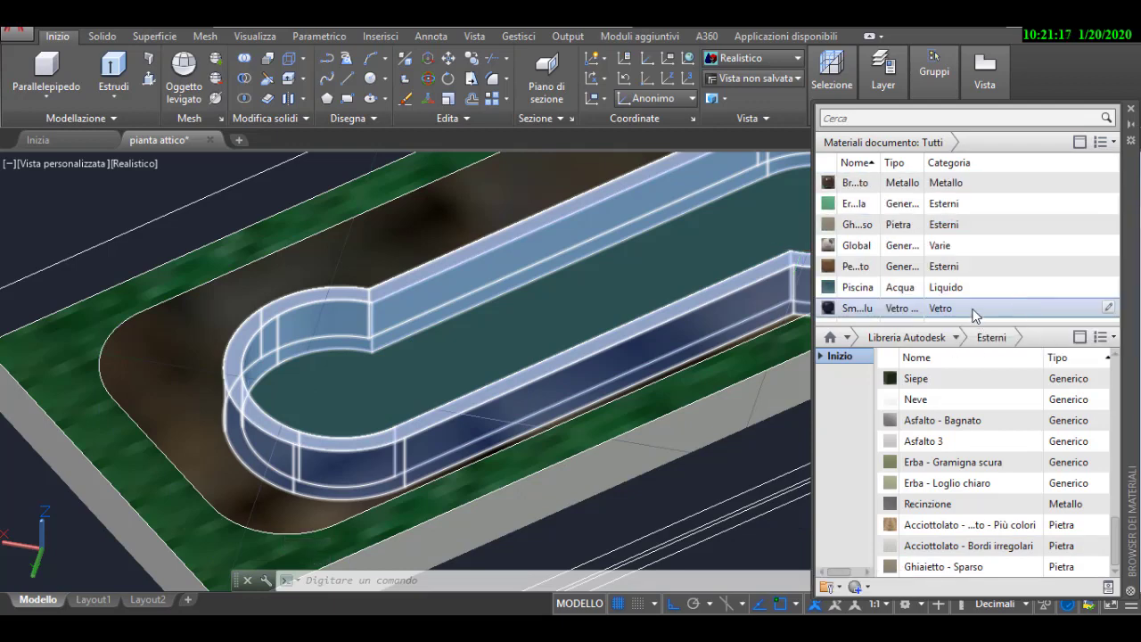
{"action": "right_click", "coordinate": [970, 278]}
{"action": "left_click", "coordinate": [994, 380]}
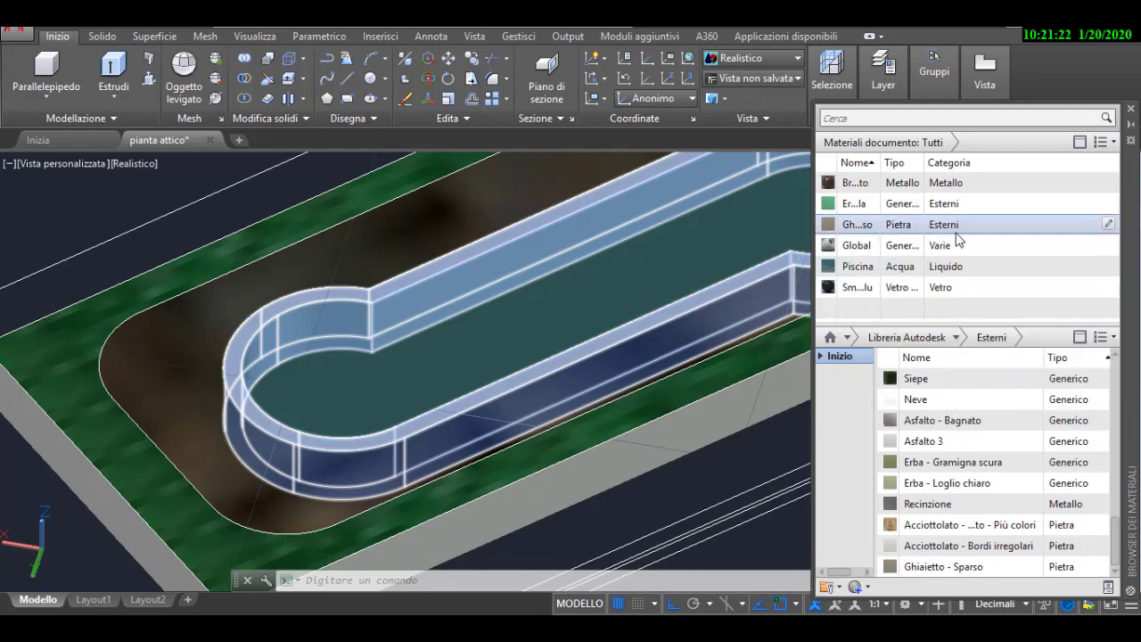
{"action": "right_click", "coordinate": [972, 184]}
{"action": "left_click", "coordinate": [998, 226]}
{"action": "right_click", "coordinate": [998, 230]}
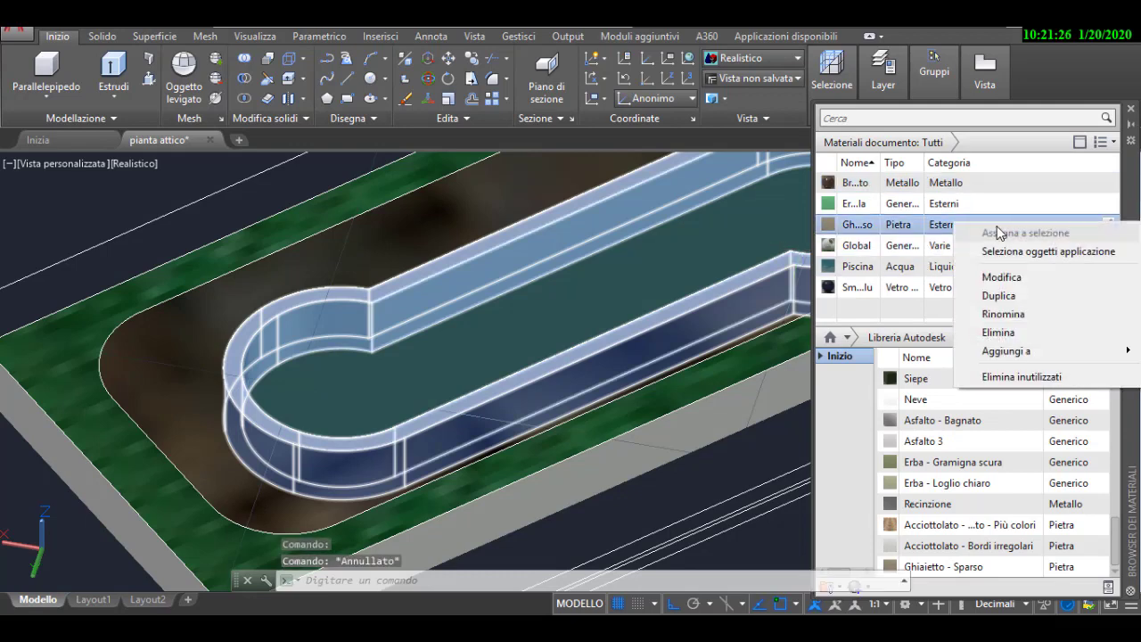
Set the Ghiaietto - Sparso image texture sample size to 0,10 in
{"action": "left_click", "coordinate": [1001, 277]}
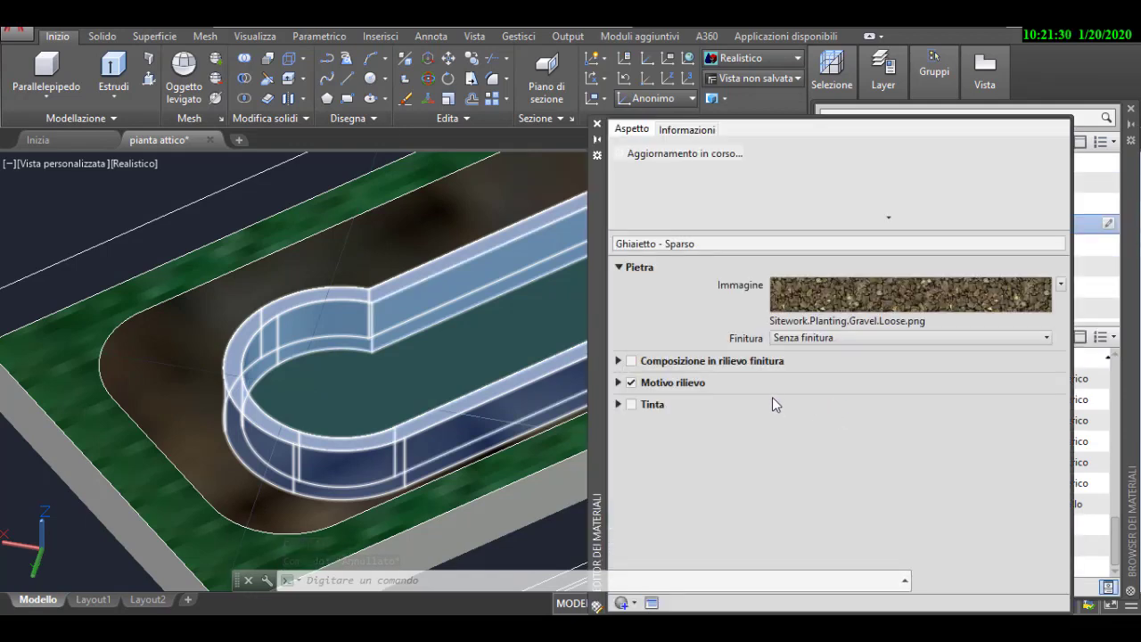
{"action": "left_click", "coordinate": [1061, 284]}
{"action": "left_click", "coordinate": [1010, 437]}
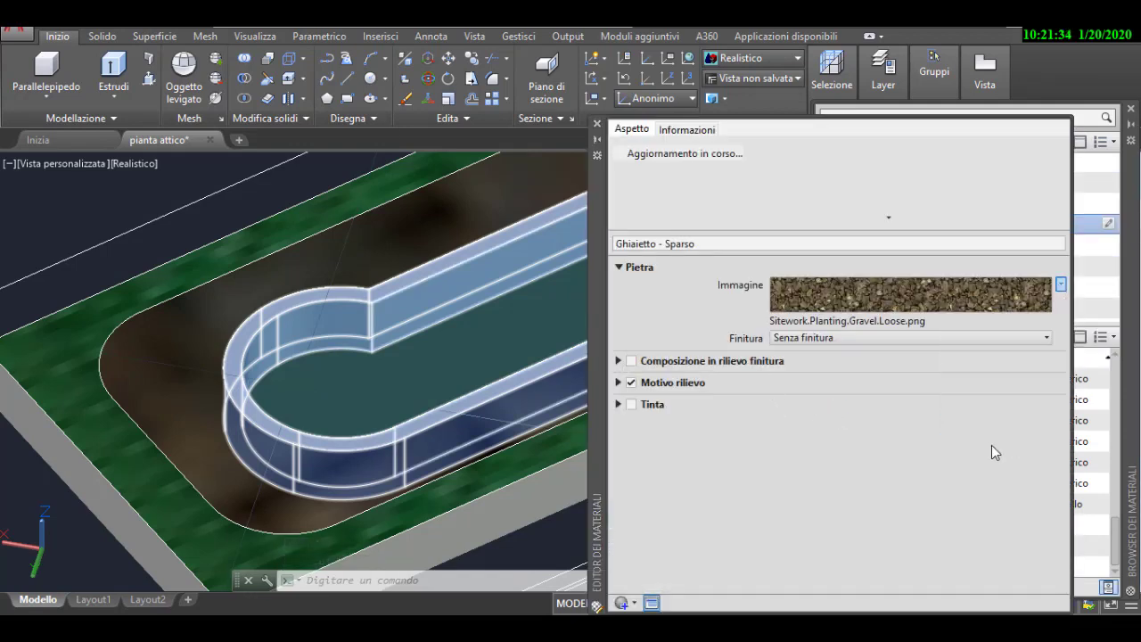
{"action": "scroll", "coordinate": [862, 547], "scroll_direction": "down", "scroll_amount": 2}
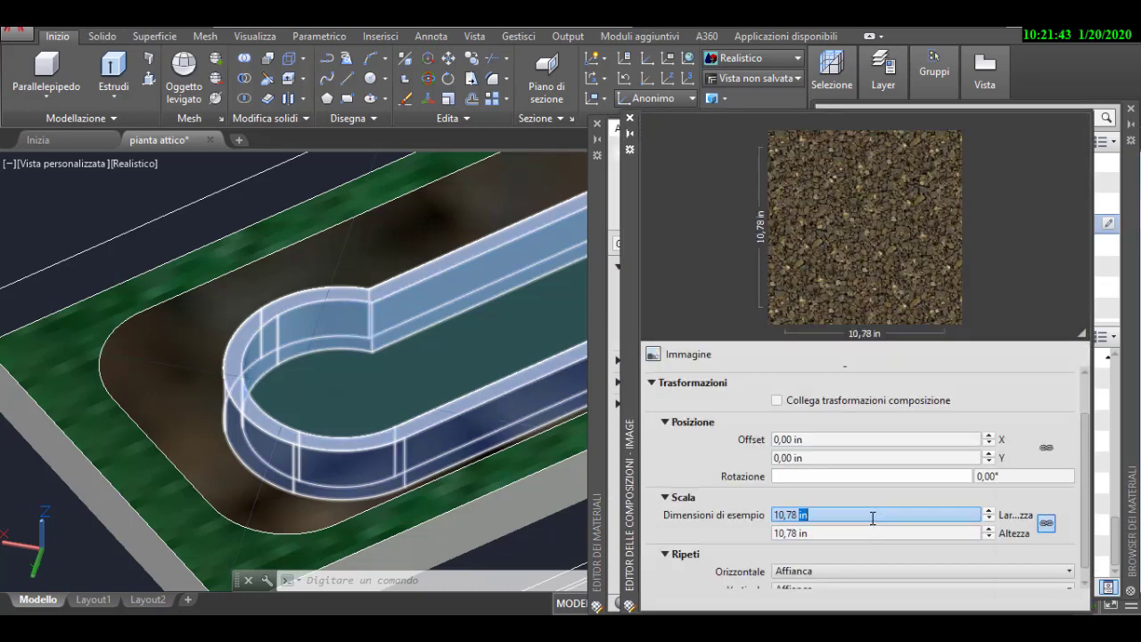
{"action": "right_click", "coordinate": [873, 517]}
{"action": "left_click", "coordinate": [902, 570]}
{"action": "right_click", "coordinate": [847, 515]}
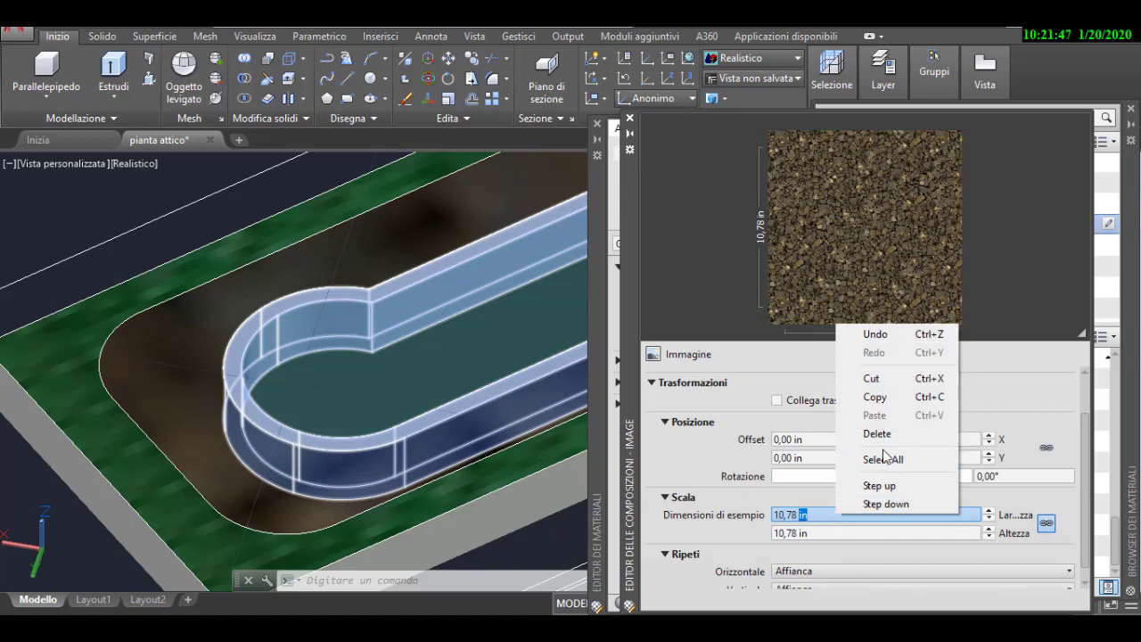
{"action": "left_click", "coordinate": [869, 451]}
{"action": "key", "text": "Return"}
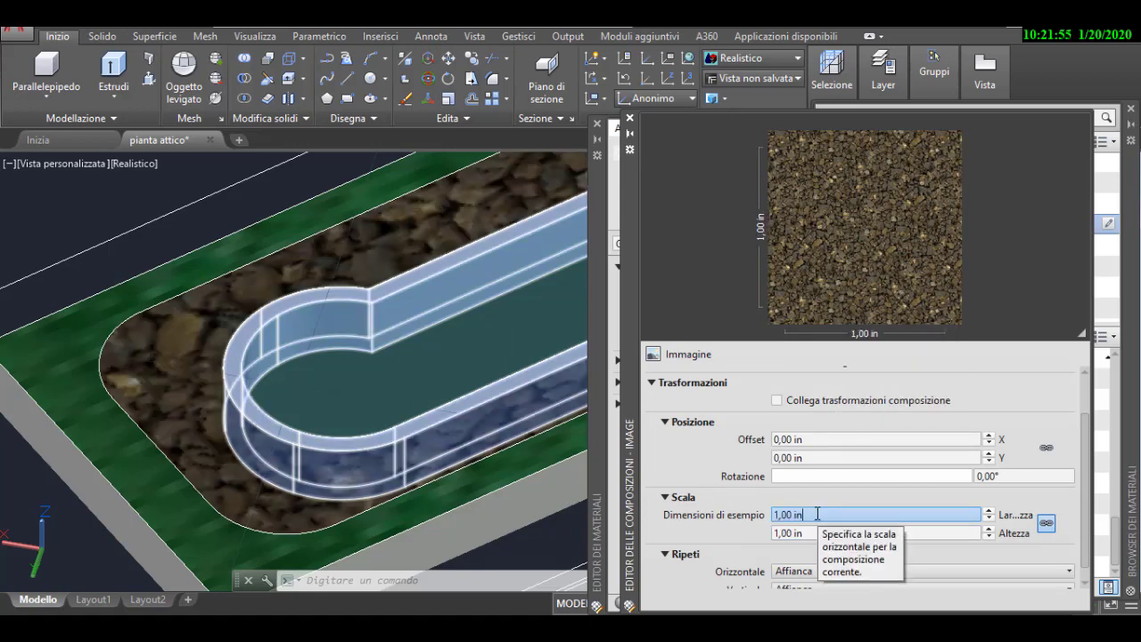
{"action": "type", "text": "0,1"}
{"action": "key", "text": "Return"}
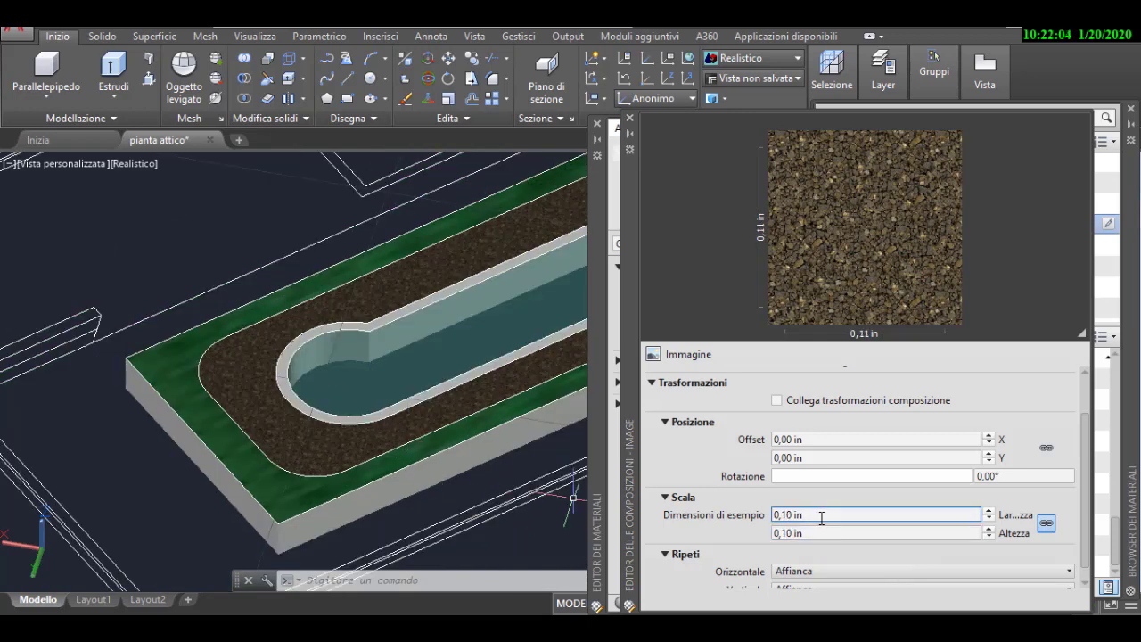
{"action": "left_click", "coordinate": [629, 118]}
{"action": "left_click", "coordinate": [596, 122]}
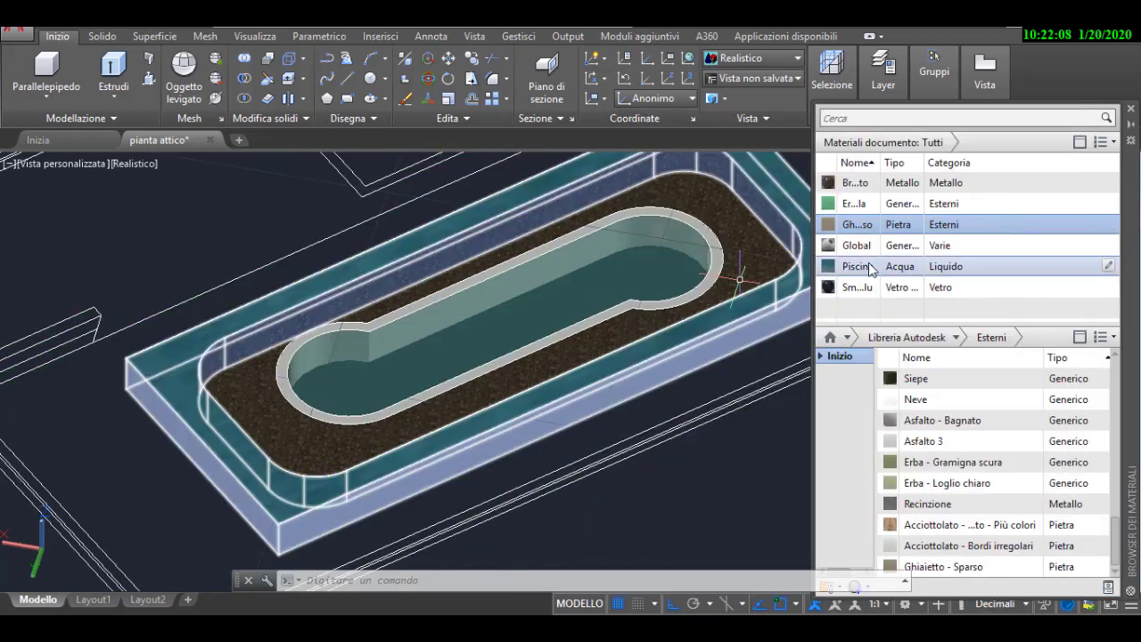
Open the Erba - Fienarola grass material to inspect its colour settings
{"action": "right_click", "coordinate": [1005, 203]}
{"action": "left_click", "coordinate": [1003, 255]}
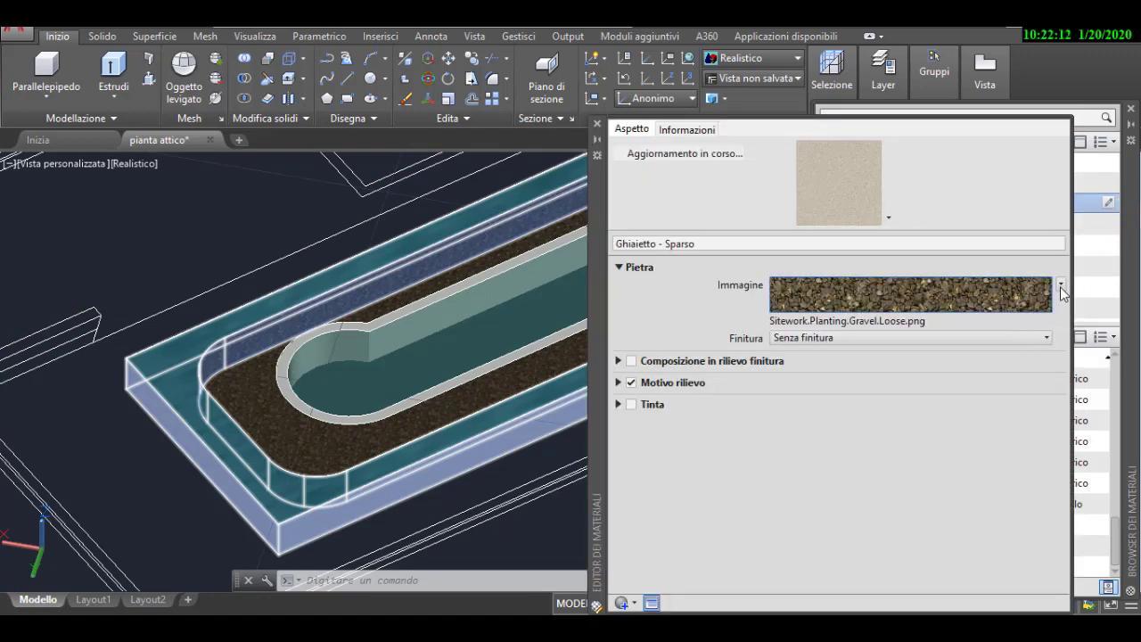
{"action": "left_click", "coordinate": [1061, 286]}
{"action": "left_click", "coordinate": [1060, 302]}
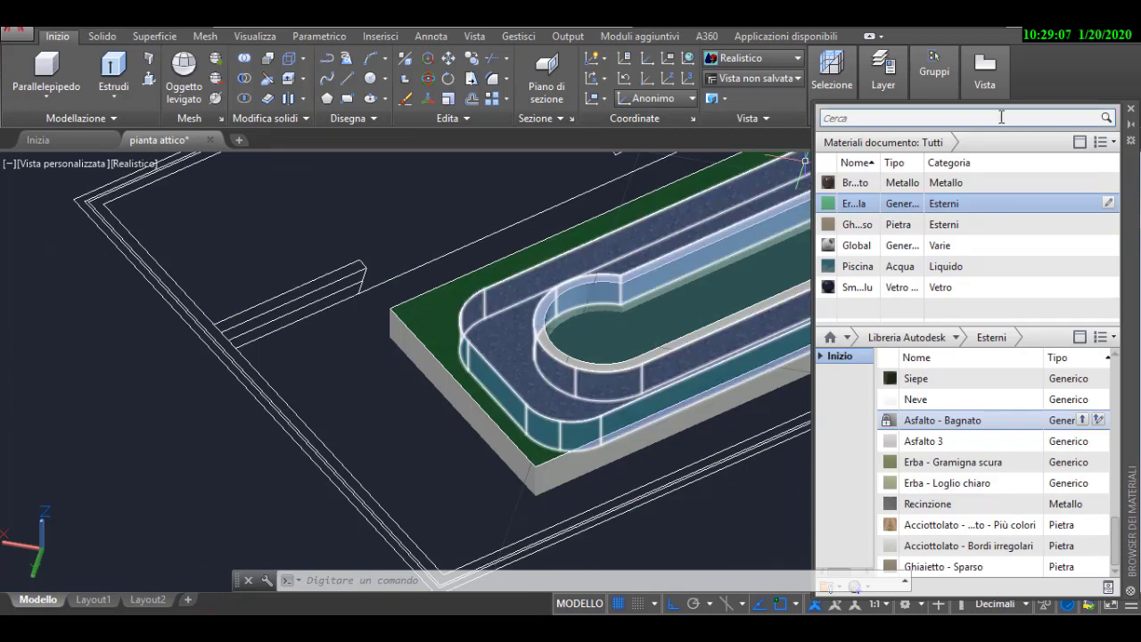
Close the materials browser and centre the pool model in the view
{"action": "left_click", "coordinate": [1130, 108]}
{"action": "scroll", "coordinate": [553, 393], "scroll_direction": "down", "scroll_amount": 5}
{"action": "middle_click_drag", "start_coordinate": [553, 393], "coordinate": [669, 308]}
{"action": "scroll", "coordinate": [660, 339], "scroll_direction": "down", "scroll_amount": 2}
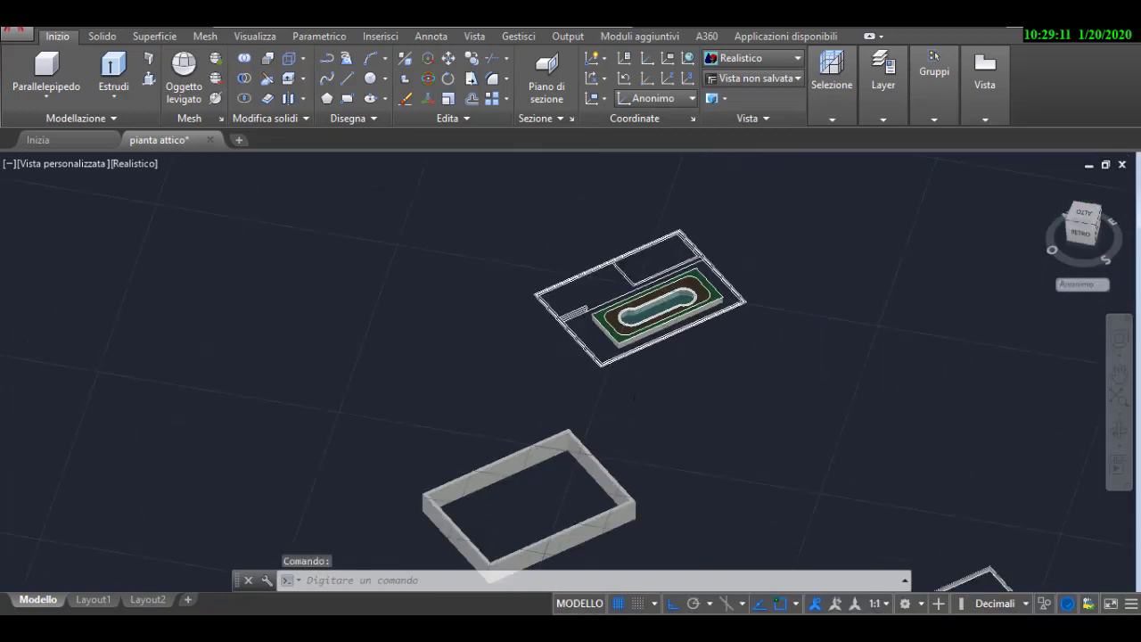
{"action": "scroll", "coordinate": [629, 375], "scroll_direction": "down", "scroll_amount": 2}
{"action": "scroll", "coordinate": [618, 387], "scroll_direction": "up", "scroll_amount": 3}
{"action": "scroll", "coordinate": [623, 374], "scroll_direction": "down", "scroll_amount": 3}
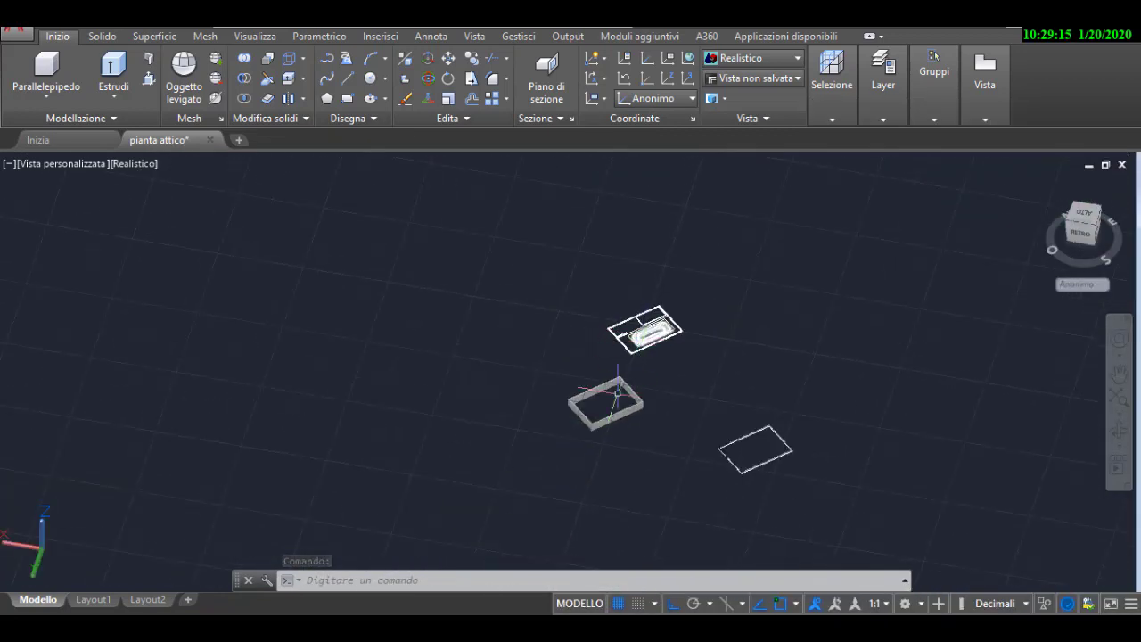
{"action": "scroll", "coordinate": [657, 308], "scroll_direction": "up", "scroll_amount": 3}
{"action": "middle_click_drag", "start_coordinate": [657, 307], "coordinate": [615, 410]}
{"action": "scroll", "coordinate": [642, 375], "scroll_direction": "up", "scroll_amount": 3}
{"action": "scroll", "coordinate": [650, 365], "scroll_direction": "up", "scroll_amount": 1}
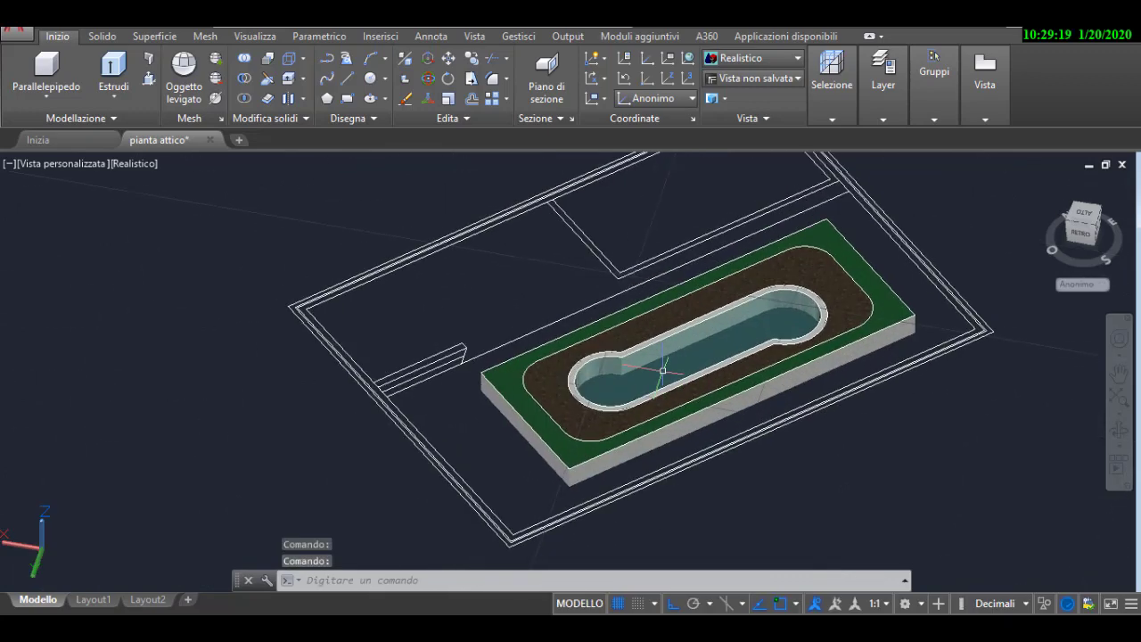
{"action": "scroll", "coordinate": [653, 362], "scroll_direction": "up", "scroll_amount": 2}
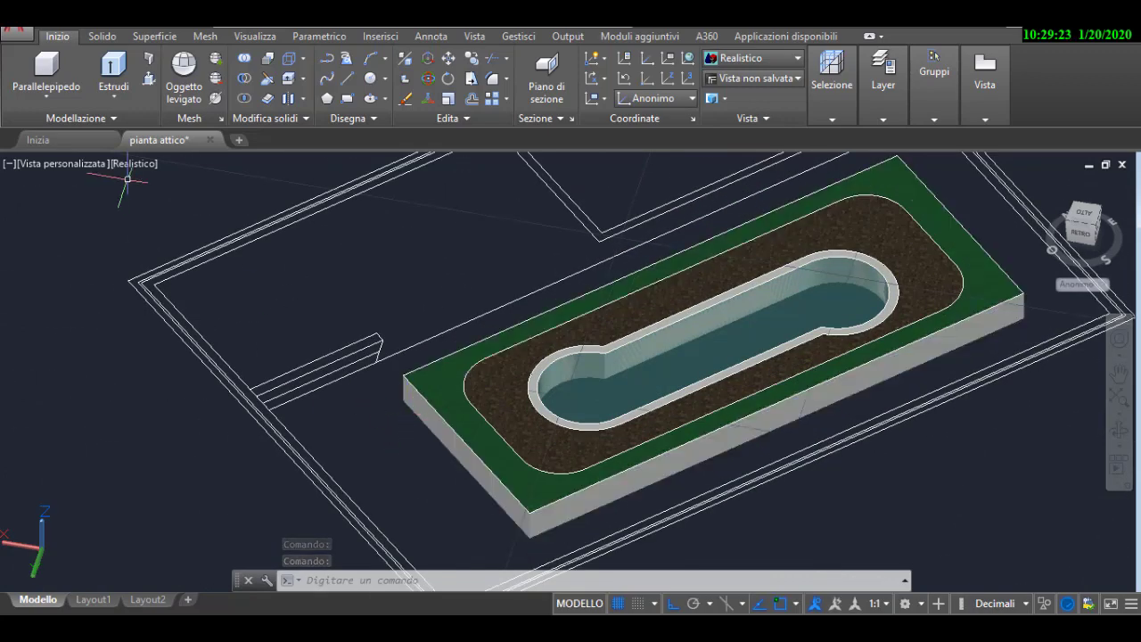
Press-pull the area around the pool and the terrace area into solid blocks
{"action": "key", "text": "ctrl+shift+e"}
{"action": "left_click", "coordinate": [374, 349]}
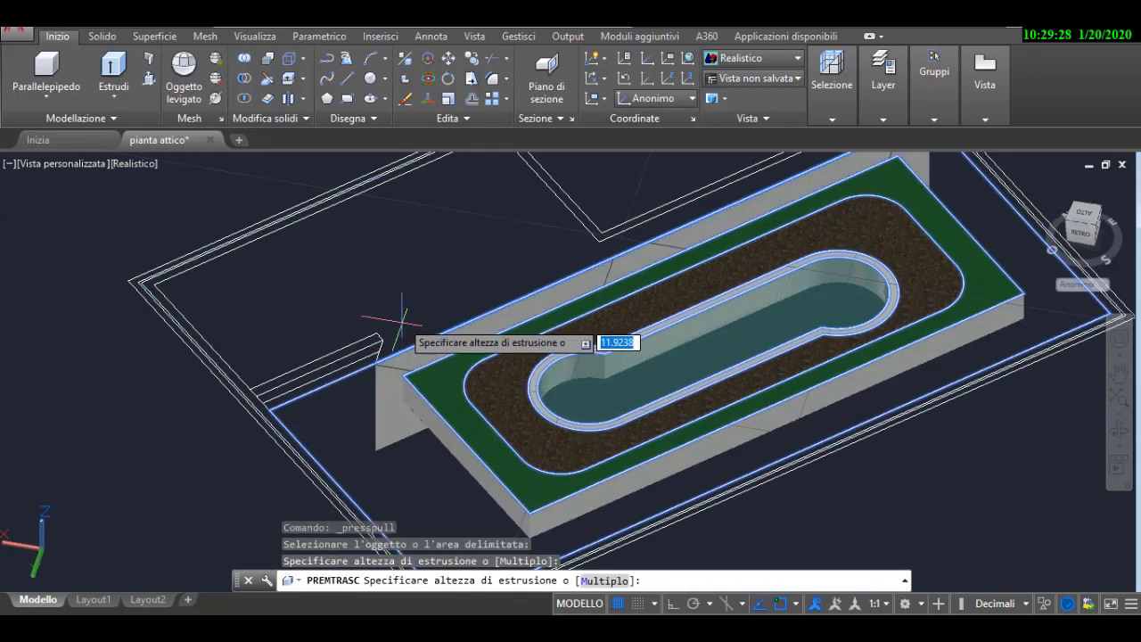
{"action": "left_click", "coordinate": [367, 401]}
{"action": "middle_click_drag", "start_coordinate": [374, 441], "coordinate": [341, 365]}
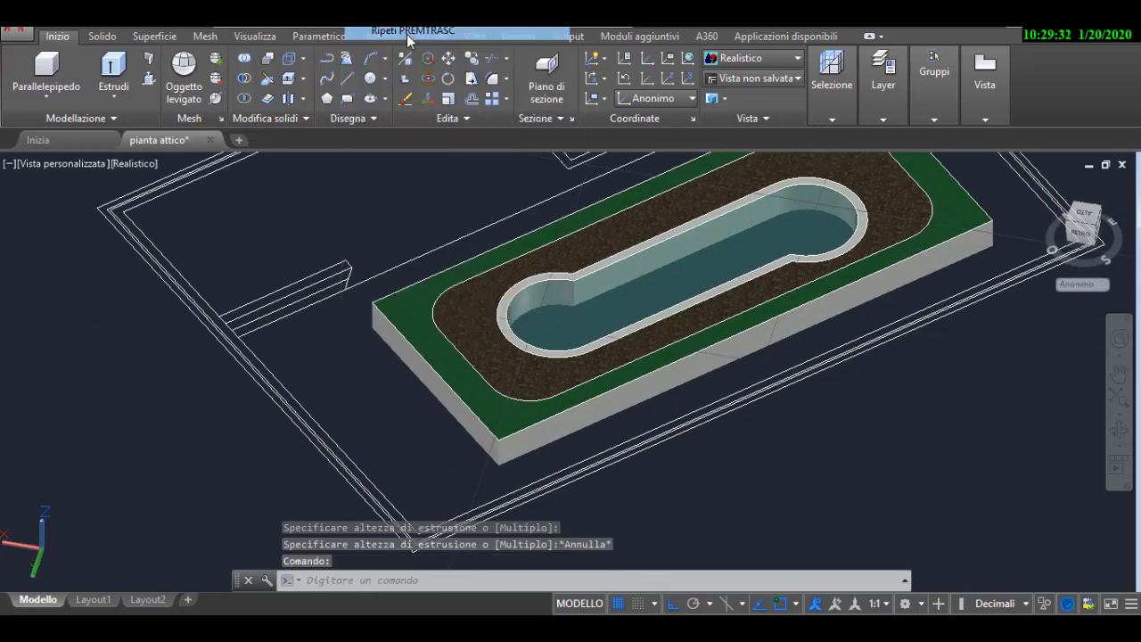
{"action": "key", "text": "Return"}
{"action": "left_click", "coordinate": [402, 503]}
{"action": "left_click", "coordinate": [484, 441]}
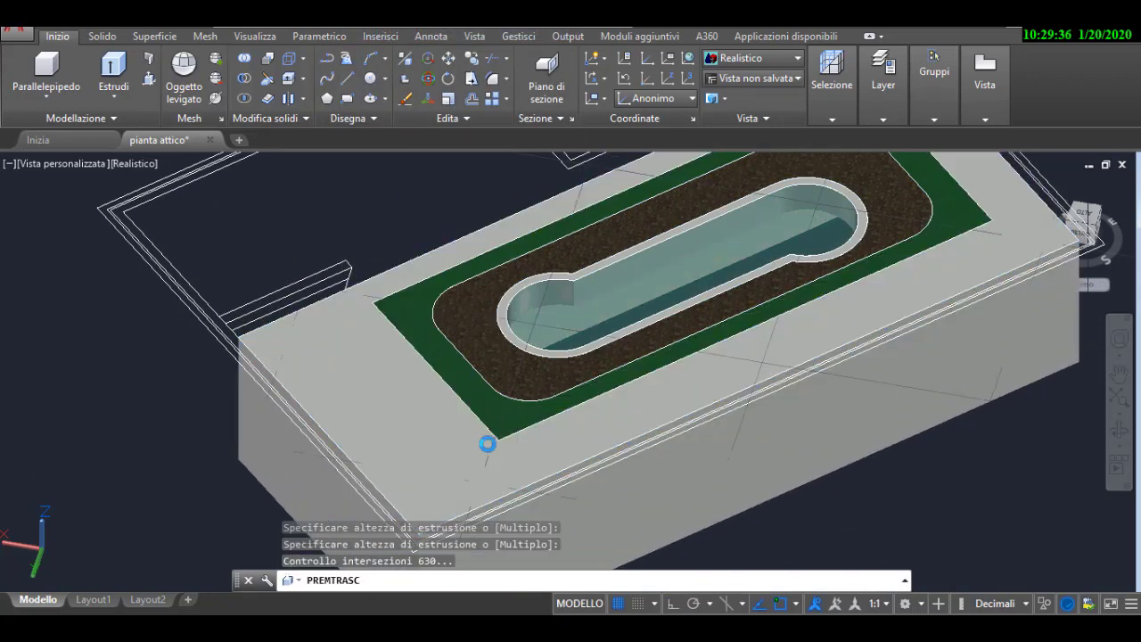
{"action": "middle_click_drag", "start_coordinate": [183, 490], "coordinate": [234, 501]}
{"action": "key", "text": "Escape"}
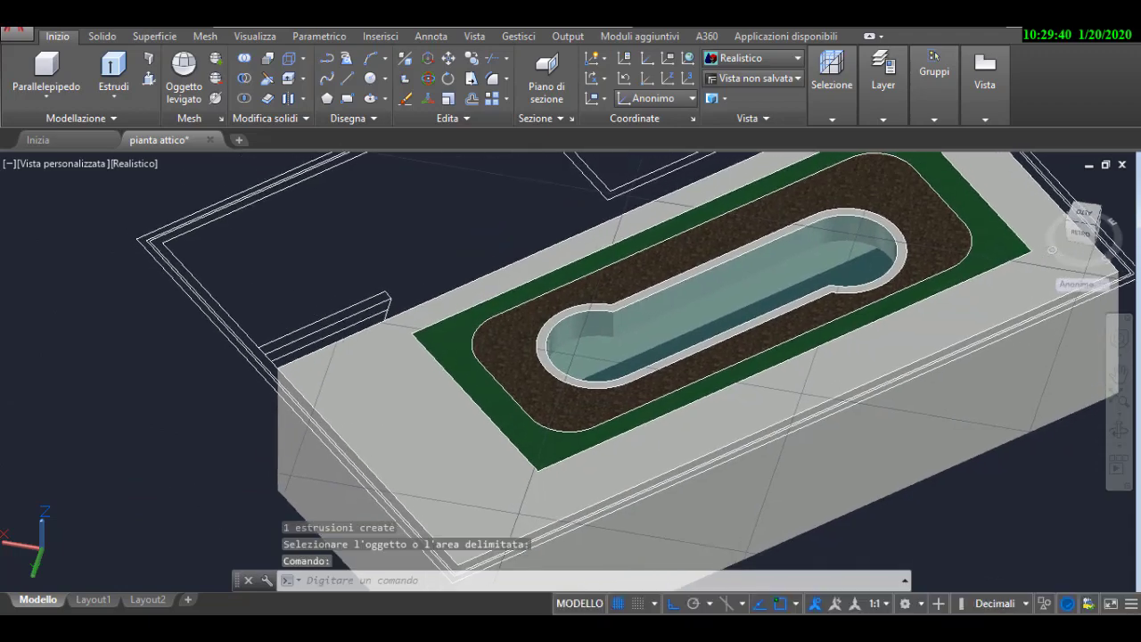
Press-pull the strip beside the parapet wall up 0.34
{"action": "scroll", "coordinate": [259, 517], "scroll_direction": "down", "scroll_amount": 2}
{"action": "scroll", "coordinate": [362, 361], "scroll_direction": "up", "scroll_amount": 1}
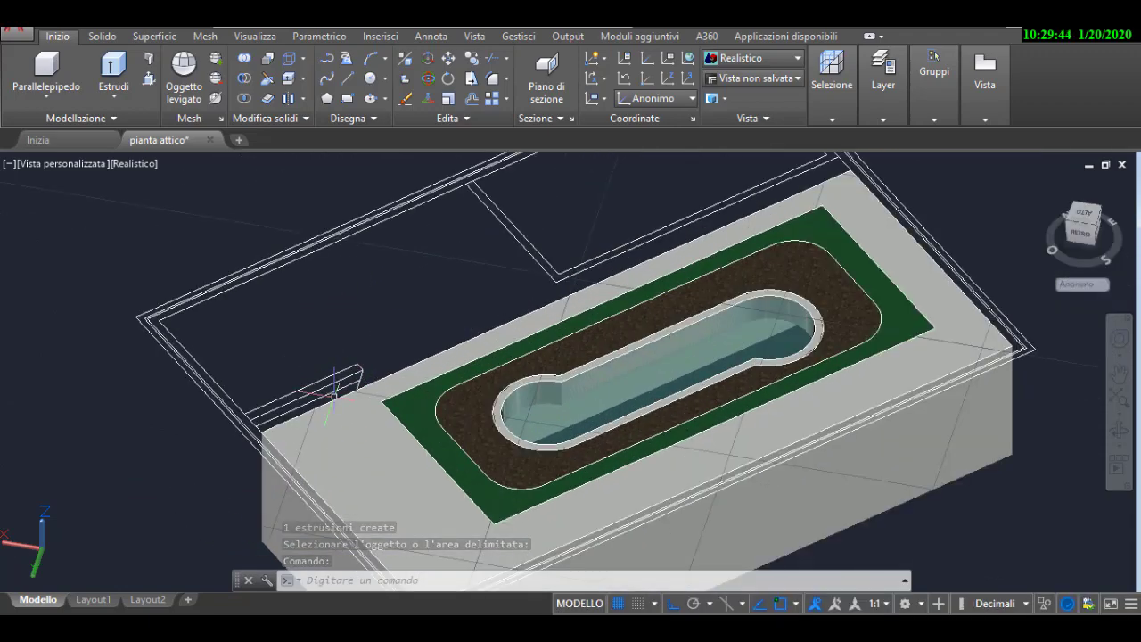
{"action": "scroll", "coordinate": [335, 393], "scroll_direction": "up", "scroll_amount": 2}
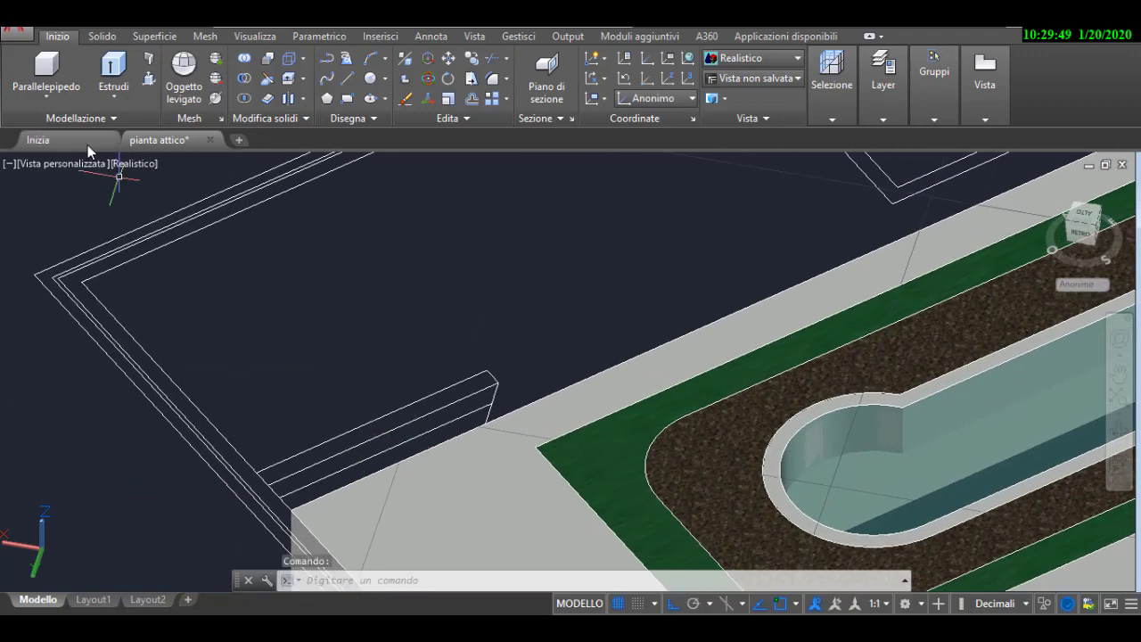
{"action": "scroll", "coordinate": [428, 437], "scroll_direction": "up", "scroll_amount": 1}
{"action": "left_click", "coordinate": [450, 439]}
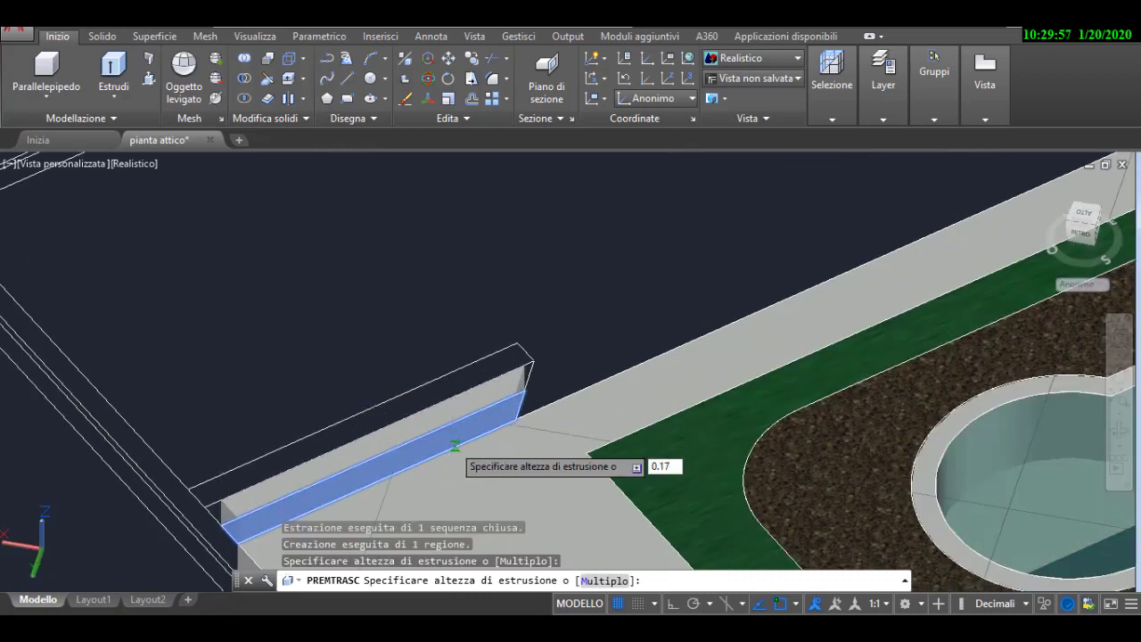
{"action": "left_click", "coordinate": [455, 444]}
{"action": "left_click", "coordinate": [450, 396]}
{"action": "key", "text": "Return"}
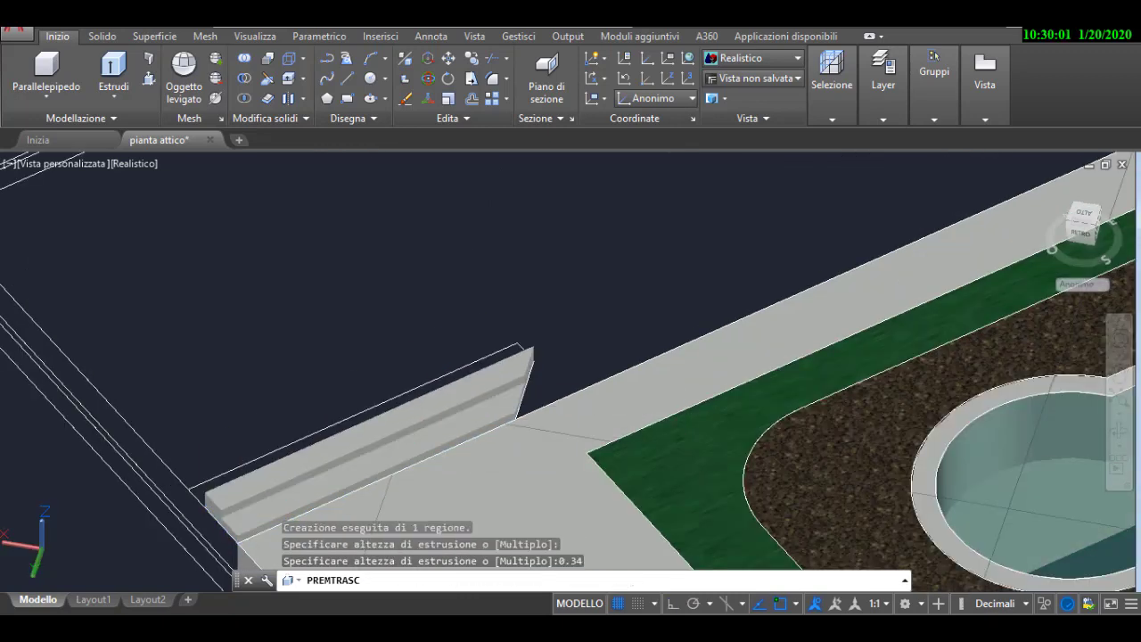
Press-pull the top of the new step up a further 0.51
{"action": "scroll", "coordinate": [445, 374], "scroll_direction": "up", "scroll_amount": 1}
{"action": "key", "text": "Return"}
{"action": "left_click", "coordinate": [439, 365]}
{"action": "type", "text": "0.51"}
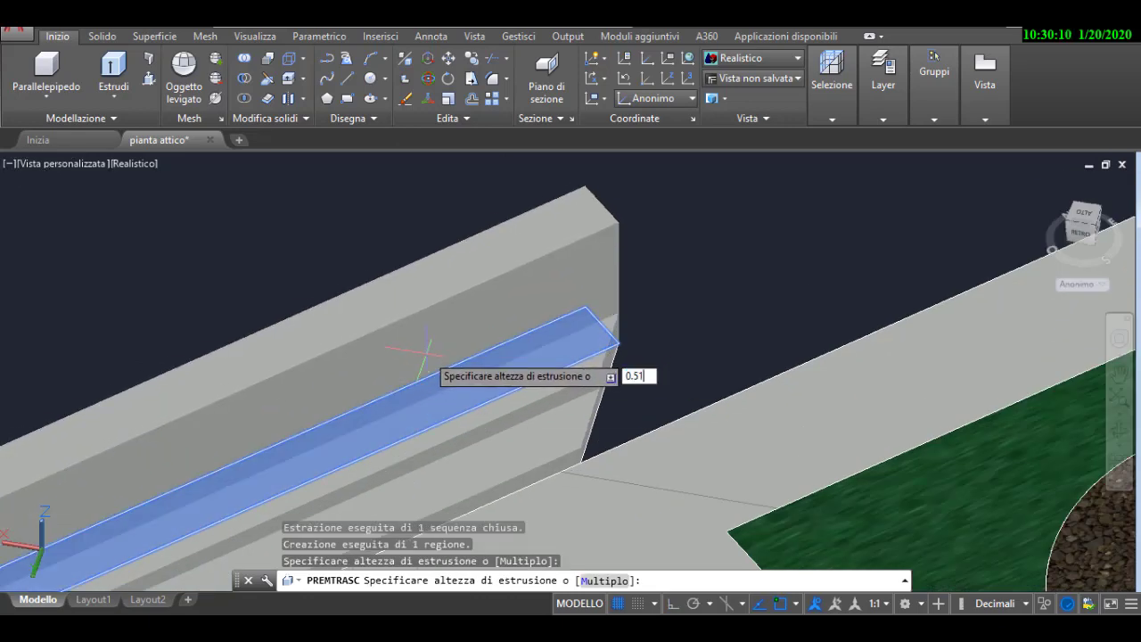
{"action": "key", "text": "Return"}
{"action": "scroll", "coordinate": [580, 285], "scroll_direction": "down", "scroll_amount": 2}
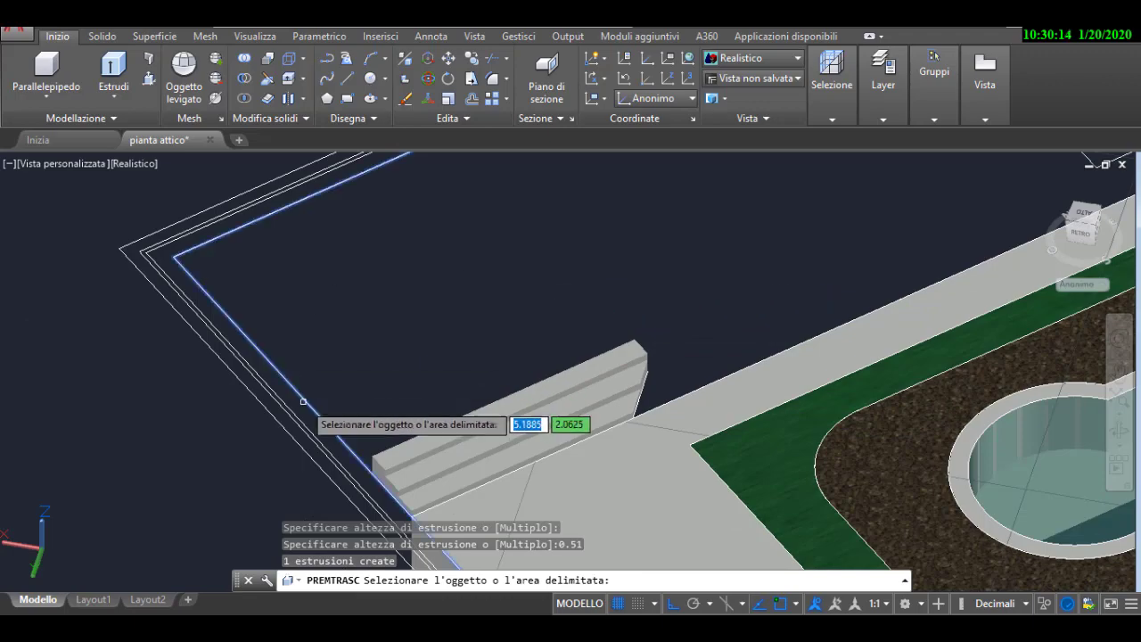
{"action": "scroll", "coordinate": [303, 402], "scroll_direction": "down", "scroll_amount": 3}
Press-pull the region between the wall outlines, then pan out to see the whole model
{"action": "left_click", "coordinate": [584, 307]}
{"action": "scroll", "coordinate": [524, 434], "scroll_direction": "up", "scroll_amount": 3}
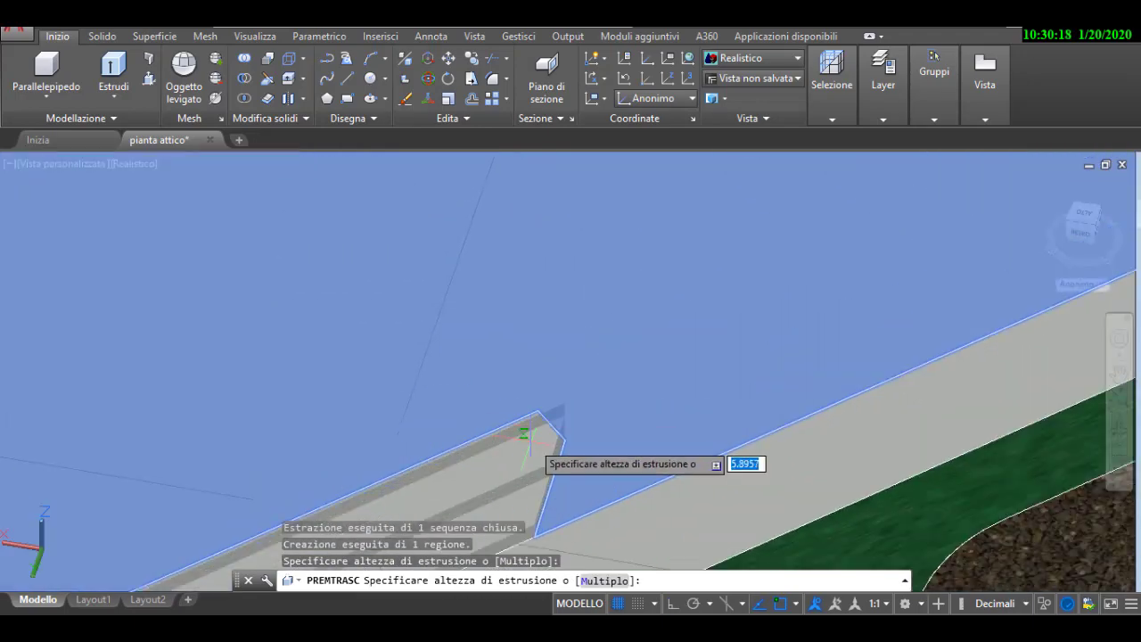
{"action": "left_click", "coordinate": [537, 410]}
{"action": "scroll", "coordinate": [538, 410], "scroll_direction": "down", "scroll_amount": 3}
{"action": "mouse_move", "coordinate": [461, 348]}
{"action": "middle_mouse_down"}
{"action": "mouse_move", "coordinate": [537, 365]}
{"action": "mouse_move", "coordinate": [494, 384]}
{"action": "middle_mouse_up"}
{"action": "key", "text": "Escape"}
Open the Materials Browser and filter the Autodesk library to the Legno wood category
{"action": "left_click", "coordinate": [242, 41]}
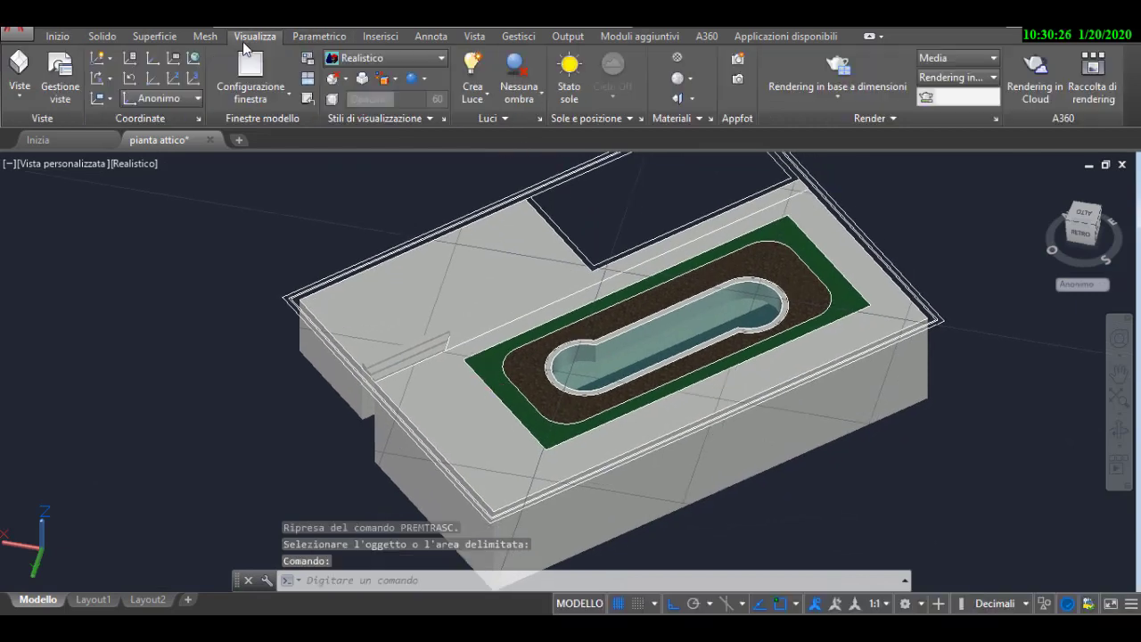
{"action": "left_click", "coordinate": [675, 61]}
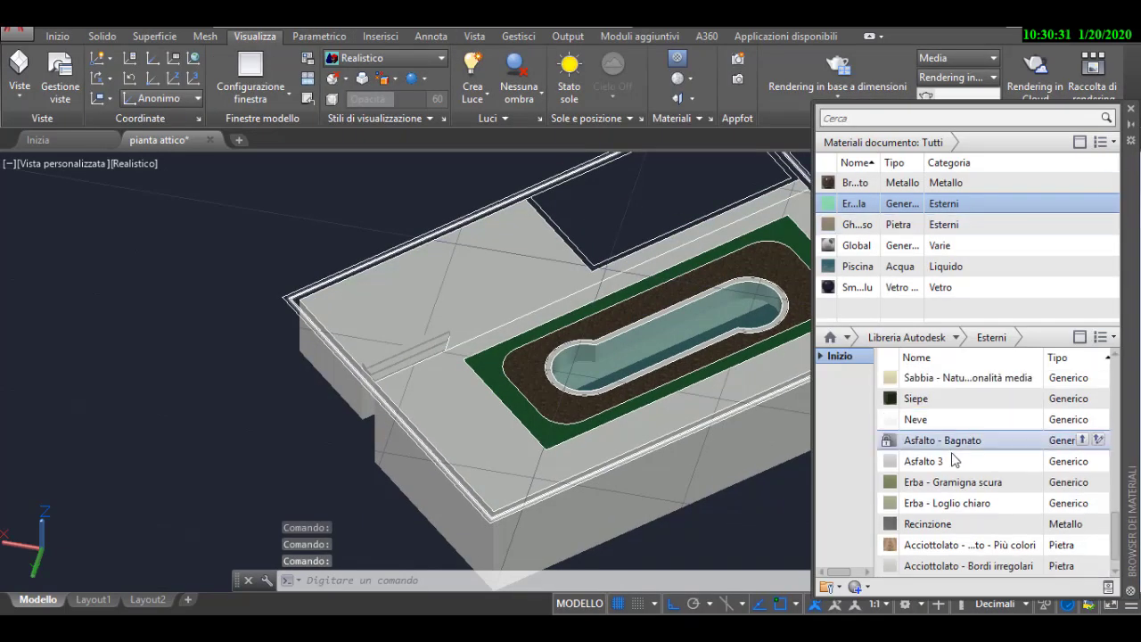
{"action": "left_click", "coordinate": [954, 338]}
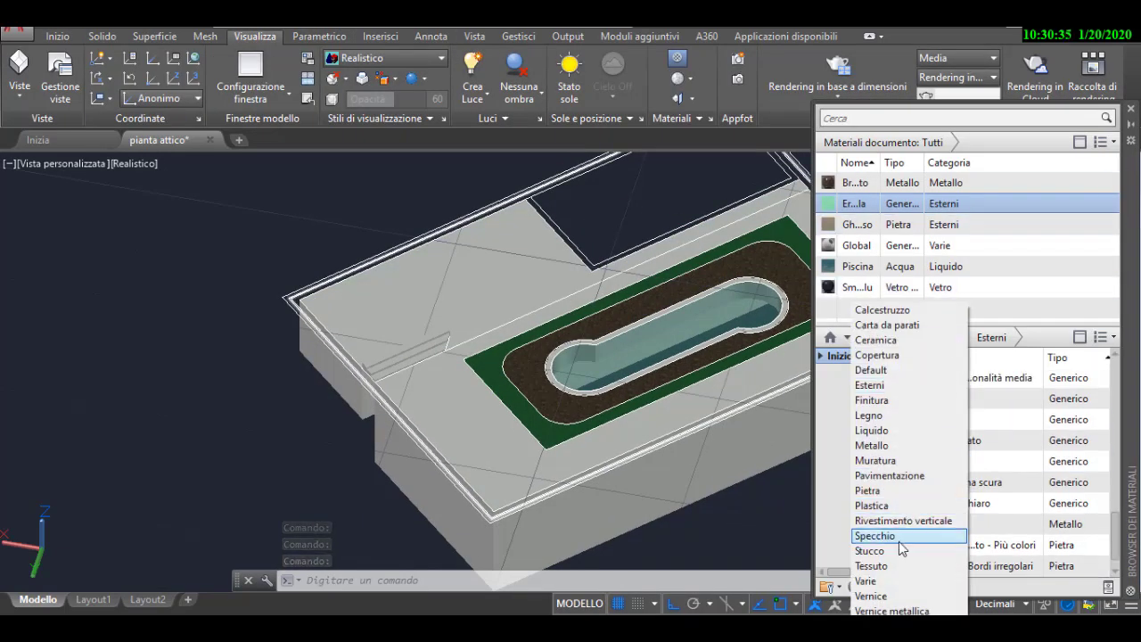
{"action": "left_click", "coordinate": [869, 416]}
{"action": "scroll", "coordinate": [900, 482], "scroll_direction": "down", "scroll_amount": 2}
{"action": "scroll", "coordinate": [892, 517], "scroll_direction": "down", "scroll_amount": 4}
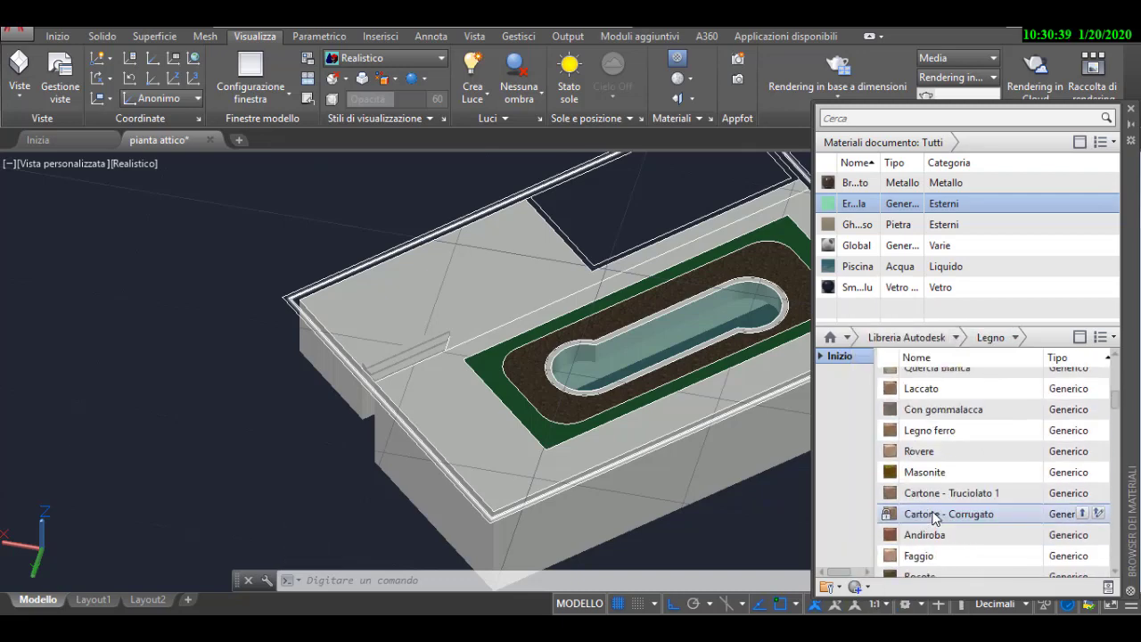
{"action": "scroll", "coordinate": [927, 508], "scroll_direction": "down", "scroll_amount": 3}
{"action": "scroll", "coordinate": [954, 495], "scroll_direction": "down", "scroll_amount": 5}
{"action": "scroll", "coordinate": [955, 497], "scroll_direction": "down", "scroll_amount": 5}
{"action": "scroll", "coordinate": [1069, 535], "scroll_direction": "down", "scroll_amount": 5}
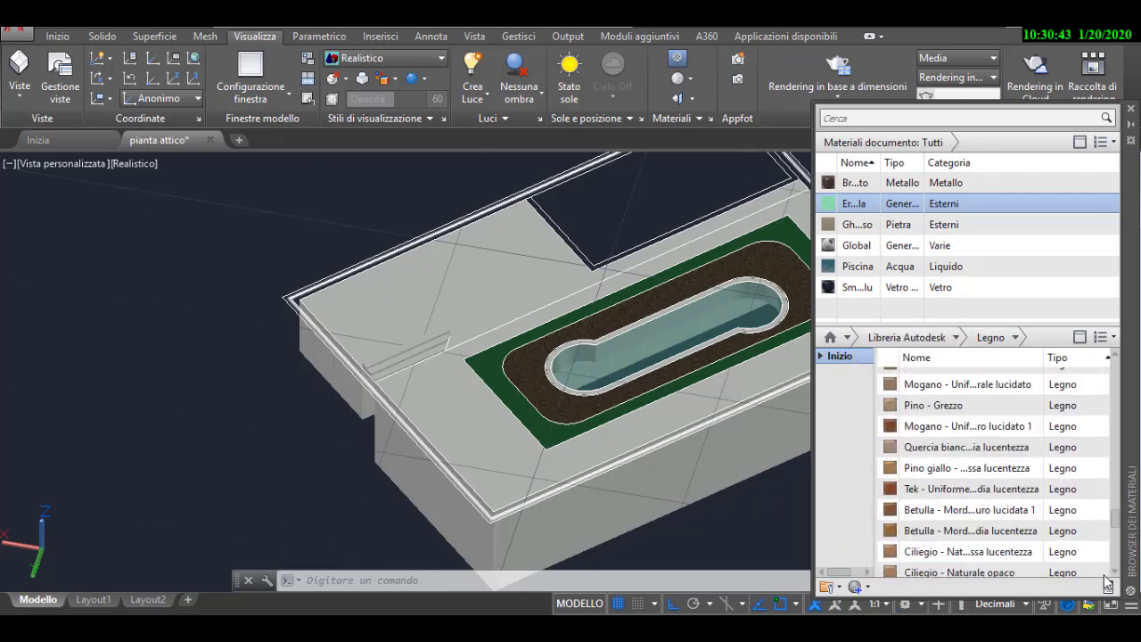
{"action": "scroll", "coordinate": [1059, 552], "scroll_direction": "down", "scroll_amount": 5}
{"action": "scroll", "coordinate": [952, 428], "scroll_direction": "up", "scroll_amount": 5}
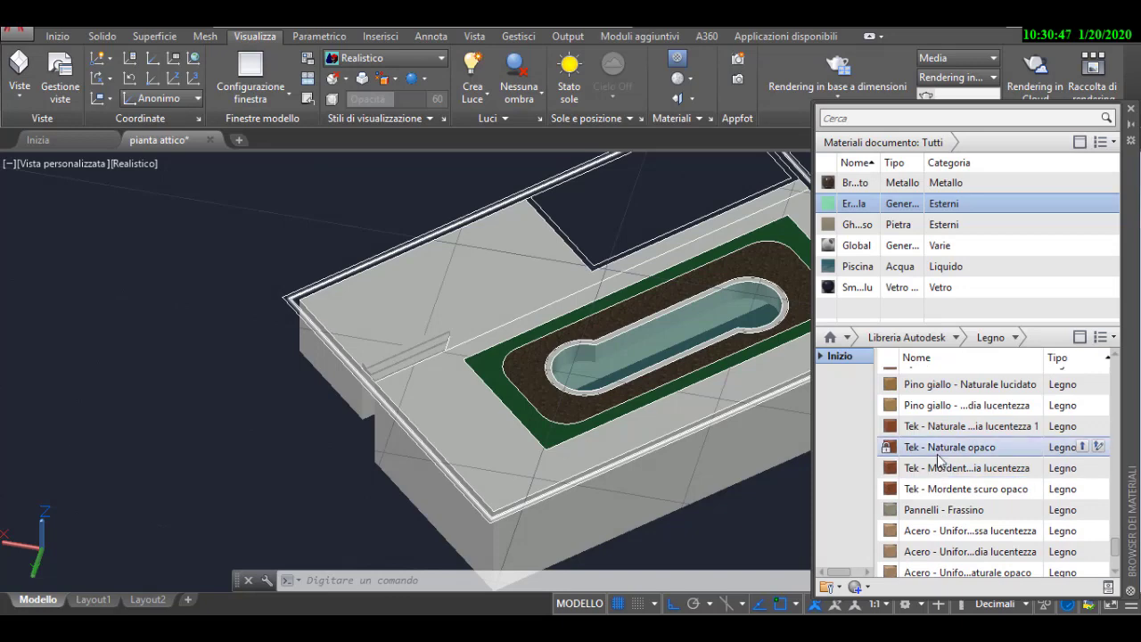
Apply the Tek wood material to the terrace base solid and the box above it
{"action": "left_click_drag", "start_coordinate": [520, 469], "coordinate": [519, 468]}
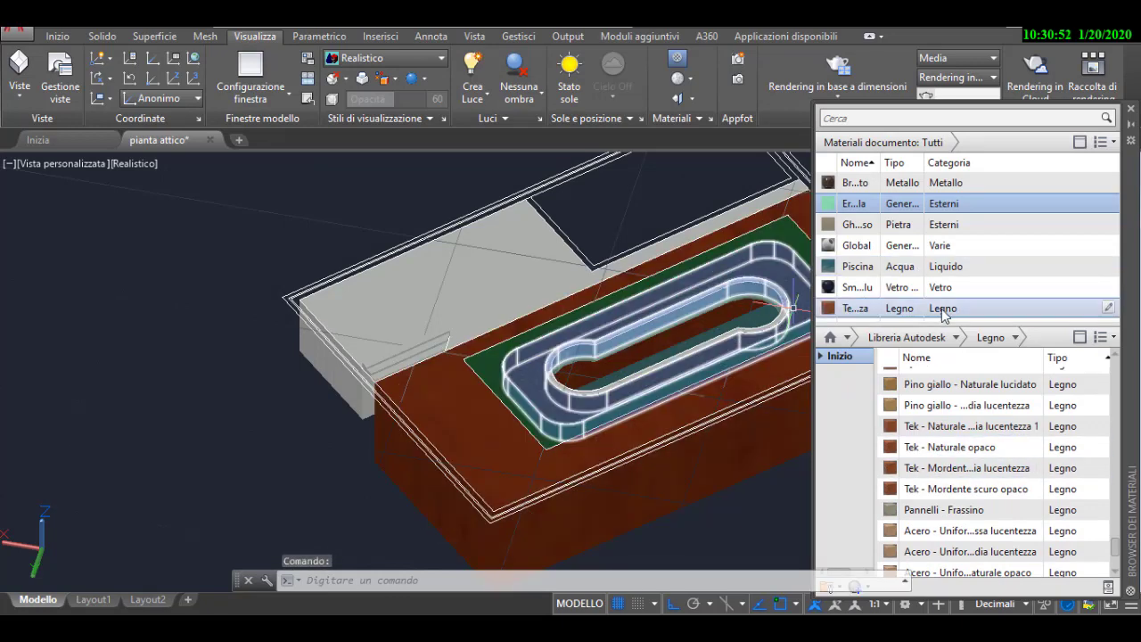
{"action": "left_click", "coordinate": [408, 354]}
{"action": "scroll", "coordinate": [408, 354], "scroll_direction": "up", "scroll_amount": 3}
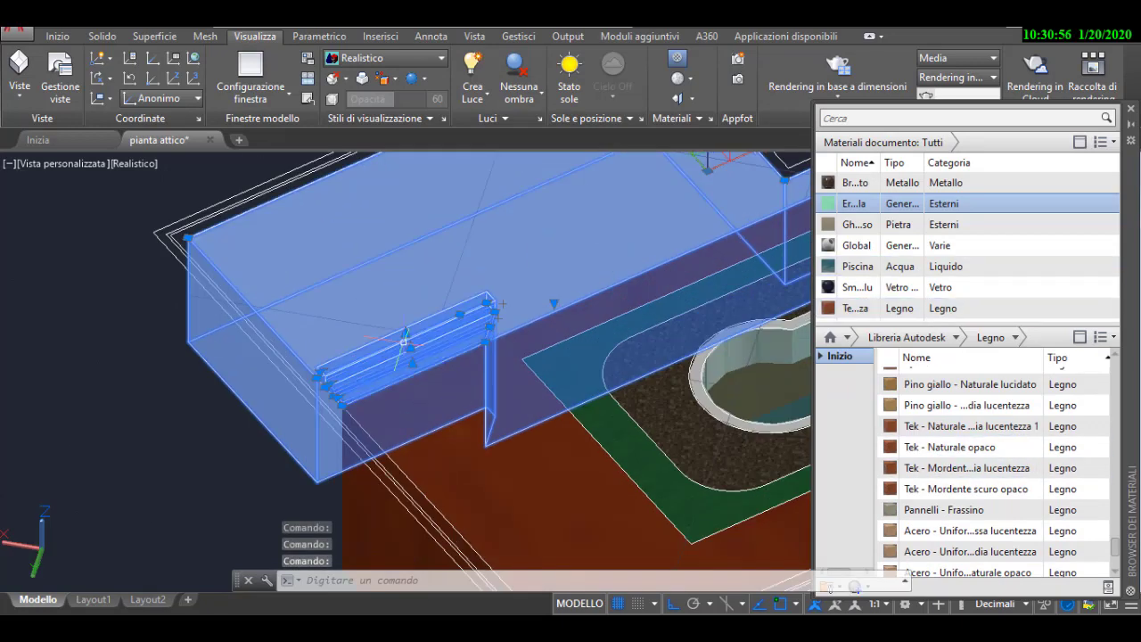
{"action": "left_click_drag", "start_coordinate": [887, 313], "coordinate": [445, 331]}
{"action": "scroll", "coordinate": [453, 344], "scroll_direction": "up", "scroll_amount": 2}
{"action": "scroll", "coordinate": [446, 267], "scroll_direction": "down", "scroll_amount": 2}
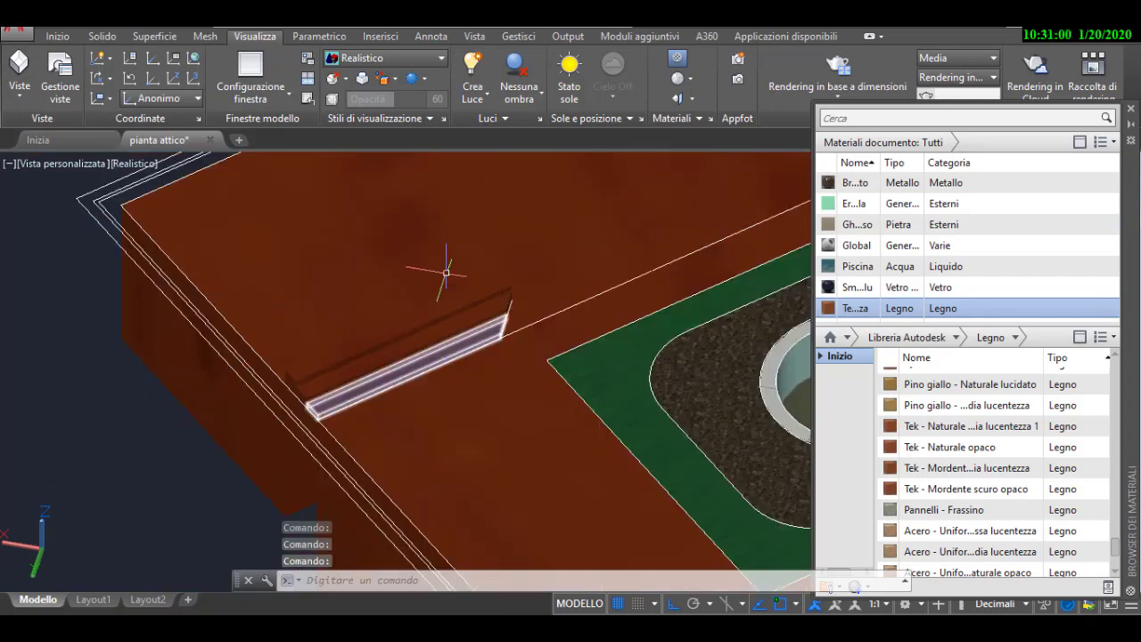
{"action": "right_click", "coordinate": [447, 273]}
{"action": "key", "text": "Escape"}
{"action": "scroll", "coordinate": [446, 312], "scroll_direction": "down", "scroll_amount": 3}
{"action": "mouse_move", "coordinate": [463, 268]}
{"action": "middle_mouse_down", "text": "shift"}
{"action": "mouse_move", "coordinate": [334, 339]}
{"action": "mouse_move", "coordinate": [364, 353]}
{"action": "middle_mouse_up", "text": "shift"}
{"action": "right_click", "coordinate": [918, 316]}
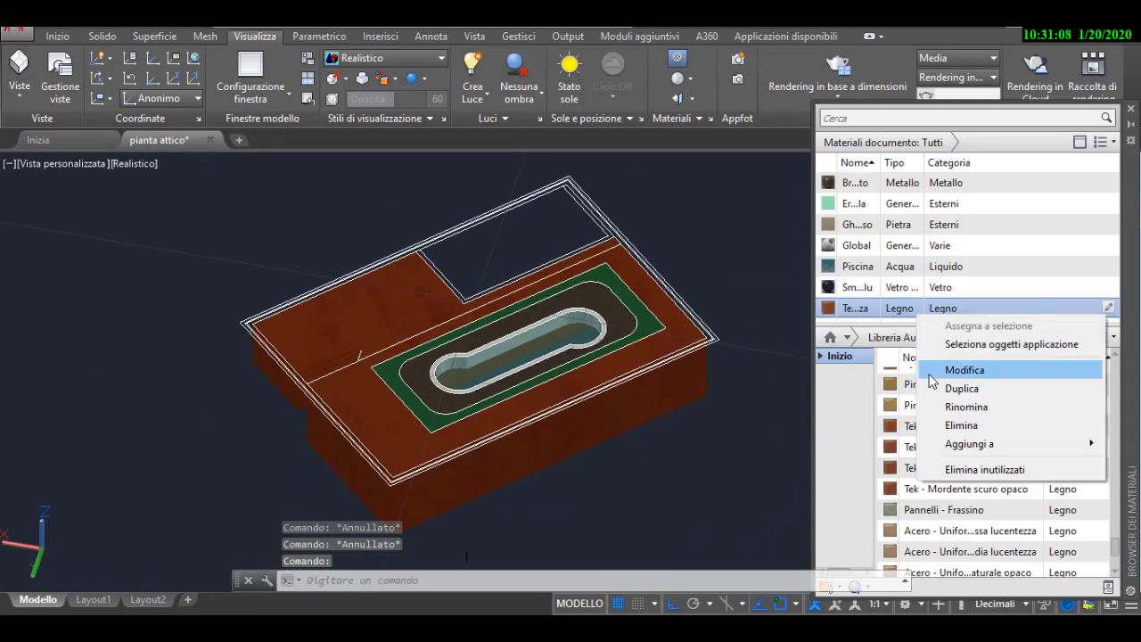
Set the Tek material's image sample width and height to 1 in, replacing 10 in
{"action": "left_click", "coordinate": [962, 369]}
{"action": "left_click", "coordinate": [1061, 284]}
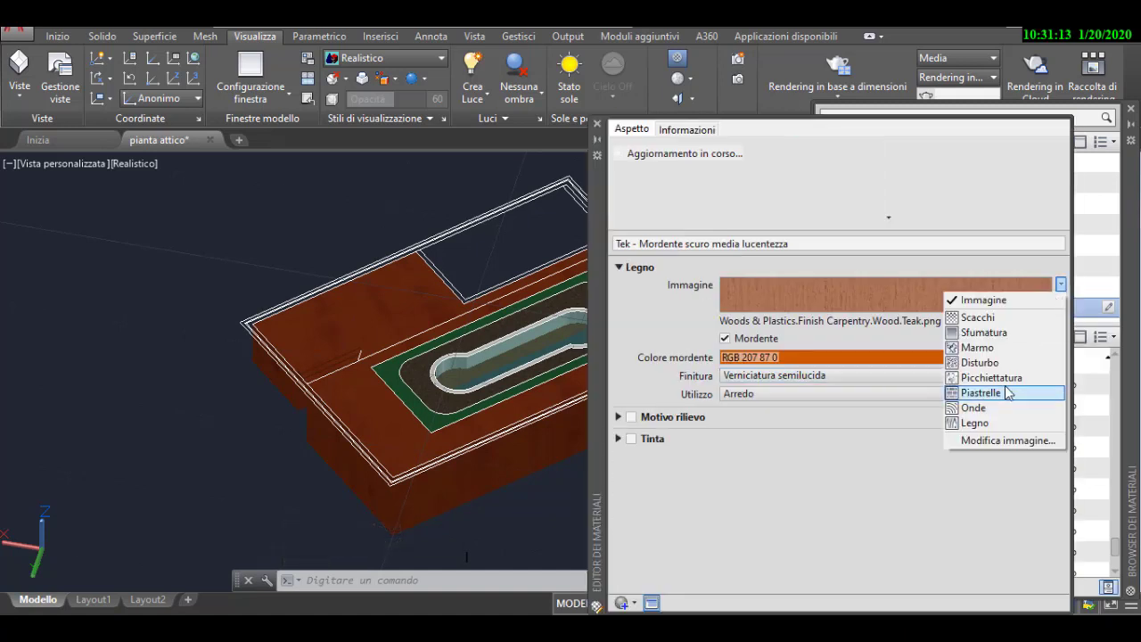
{"action": "left_click", "coordinate": [967, 441]}
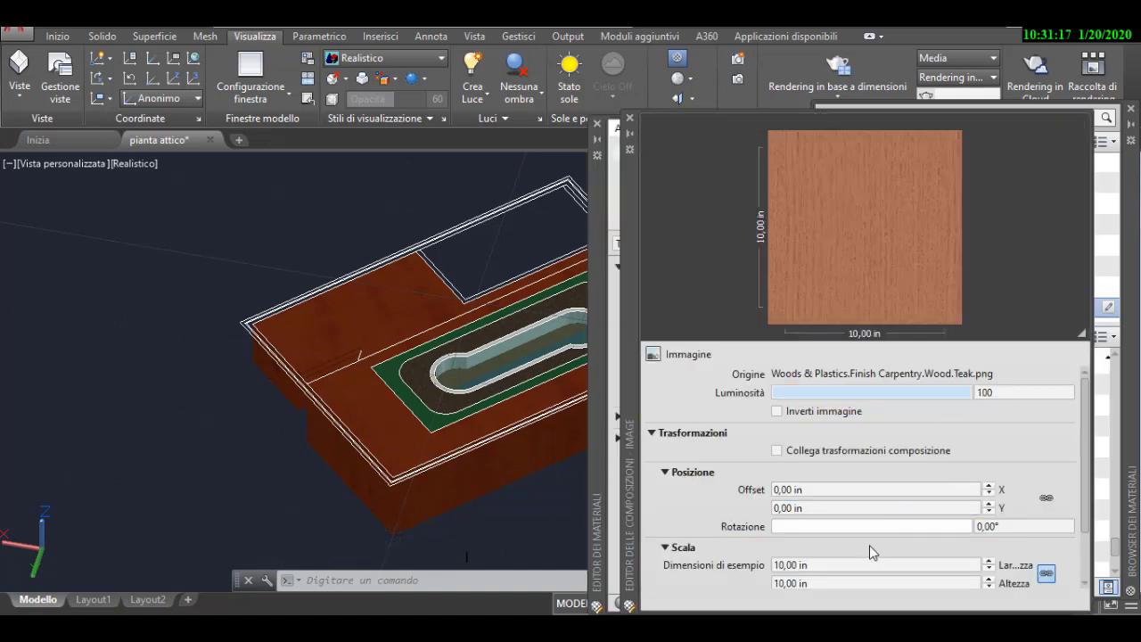
{"action": "type", "text": "9,87"}
{"action": "right_click", "coordinate": [900, 566]}
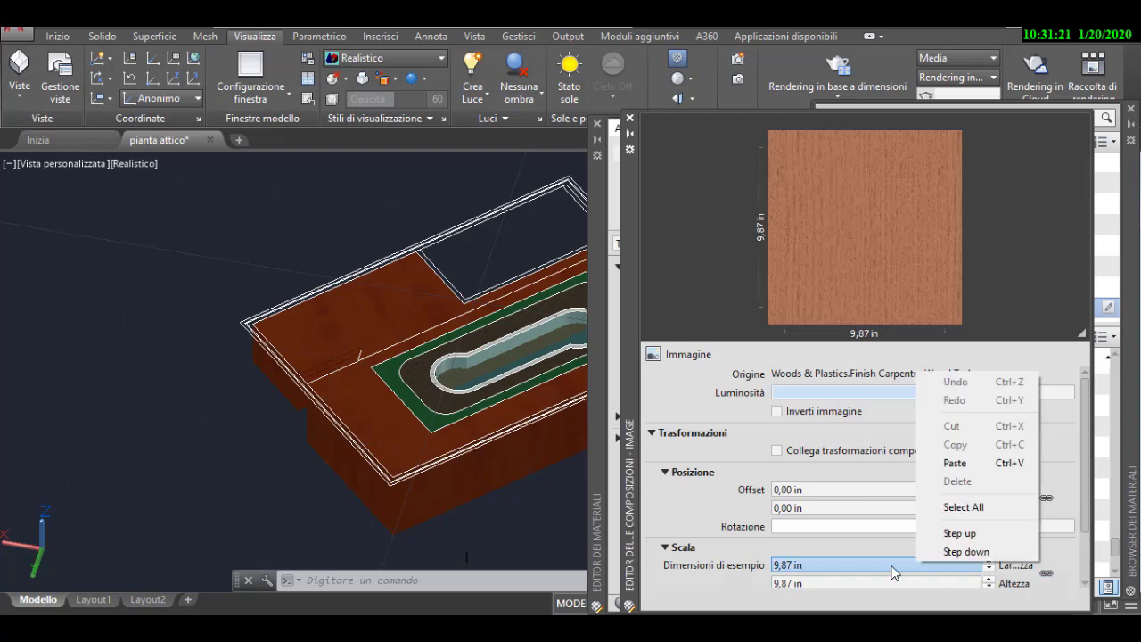
{"action": "left_click", "coordinate": [964, 504]}
{"action": "type", "text": "1"}
{"action": "key", "text": "Return"}
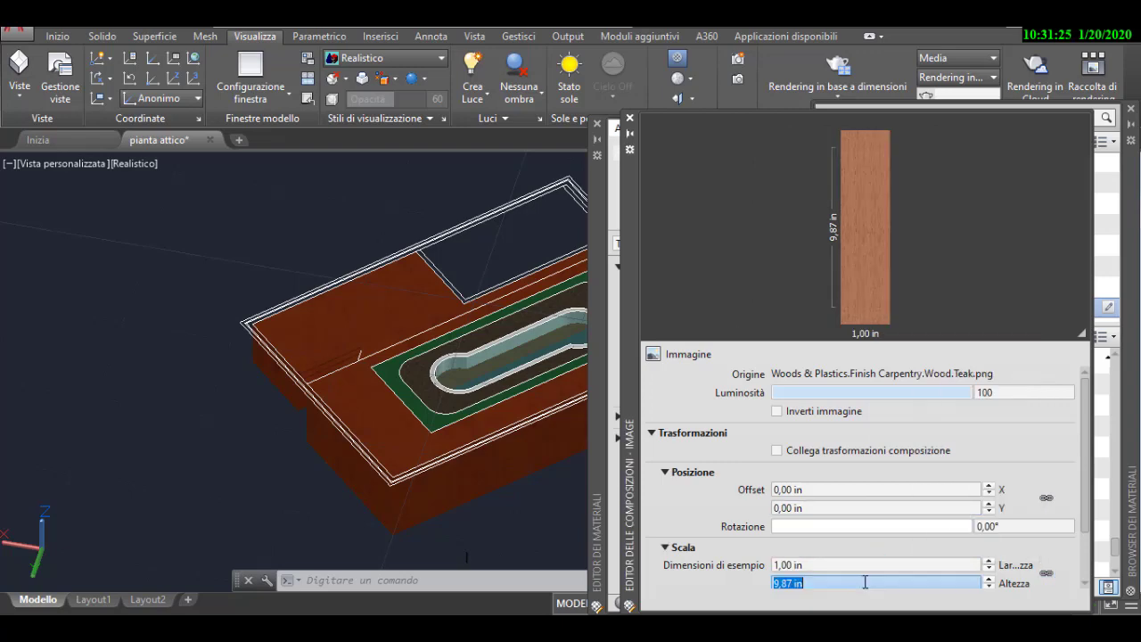
{"action": "type", "text": "1"}
{"action": "key", "text": "Return"}
{"action": "middle_click_drag", "start_coordinate": [339, 374], "coordinate": [178, 327], "text": "shift"}
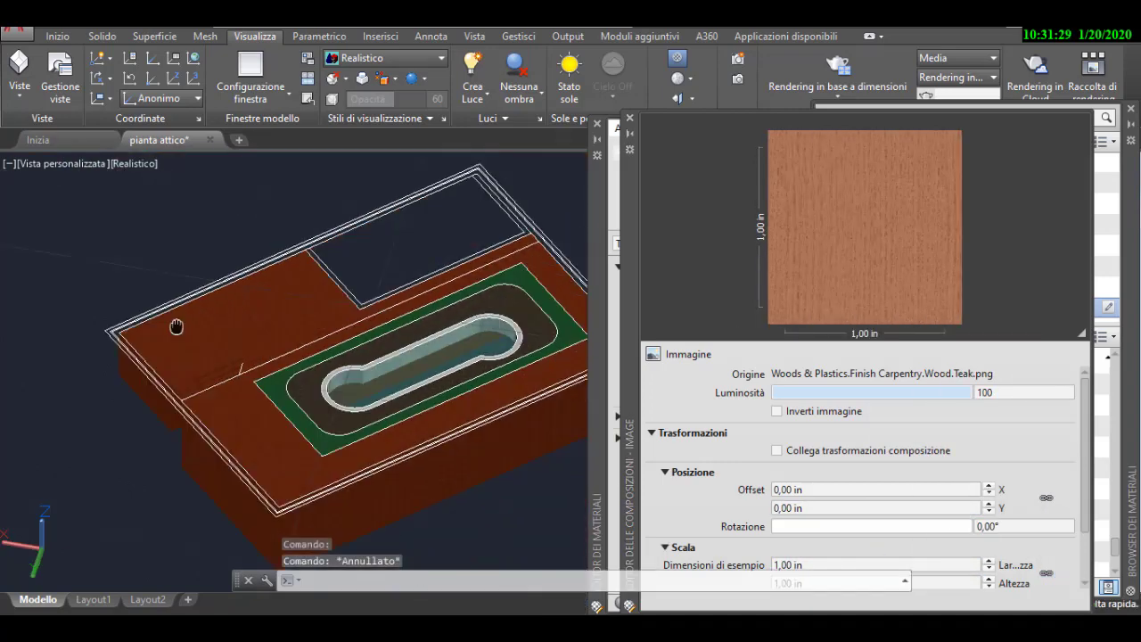
{"action": "left_click", "coordinate": [603, 148]}
Hide the L-shaped solid, pool rim and outer box around the pool block
{"action": "scroll", "coordinate": [753, 375], "scroll_direction": "down", "scroll_amount": 3}
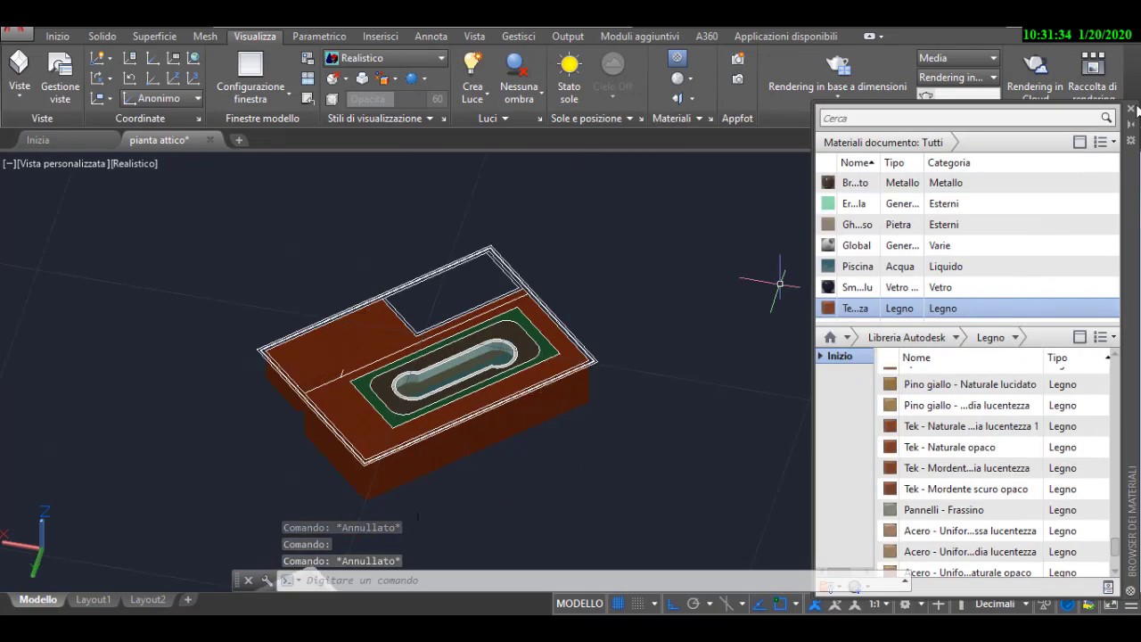
{"action": "scroll", "coordinate": [754, 375], "scroll_direction": "down", "scroll_amount": 2}
{"action": "scroll", "coordinate": [753, 374], "scroll_direction": "up", "scroll_amount": 3}
{"action": "scroll", "coordinate": [458, 183], "scroll_direction": "up", "scroll_amount": 3}
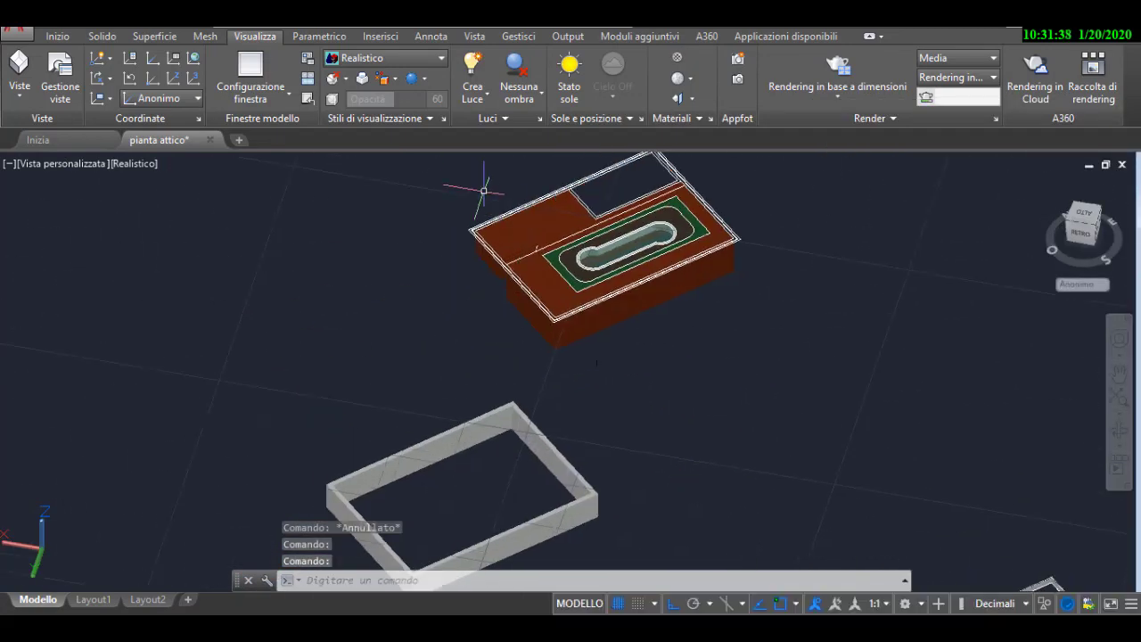
{"action": "scroll", "coordinate": [523, 326], "scroll_direction": "up", "scroll_amount": 3}
{"action": "middle_click_drag", "start_coordinate": [523, 326], "coordinate": [367, 225]}
{"action": "scroll", "coordinate": [491, 306], "scroll_direction": "up", "scroll_amount": 2}
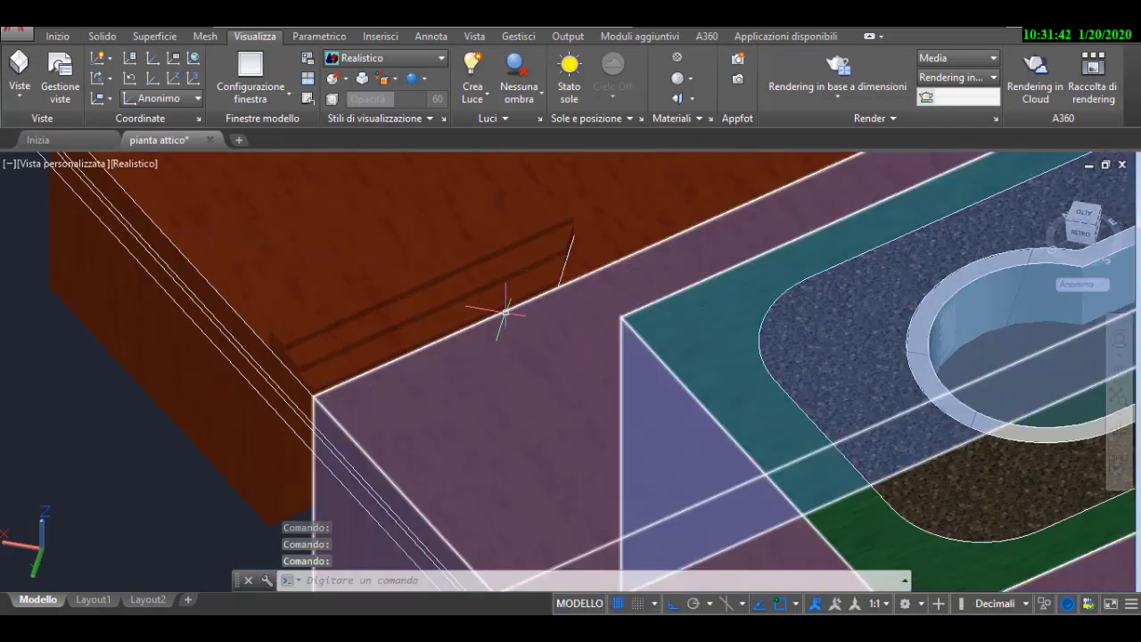
{"action": "scroll", "coordinate": [508, 308], "scroll_direction": "down", "scroll_amount": 4}
{"action": "middle_click_drag", "start_coordinate": [507, 308], "coordinate": [497, 376]}
{"action": "key", "text": "Escape"}
{"action": "scroll", "coordinate": [523, 412], "scroll_direction": "up", "scroll_amount": 1}
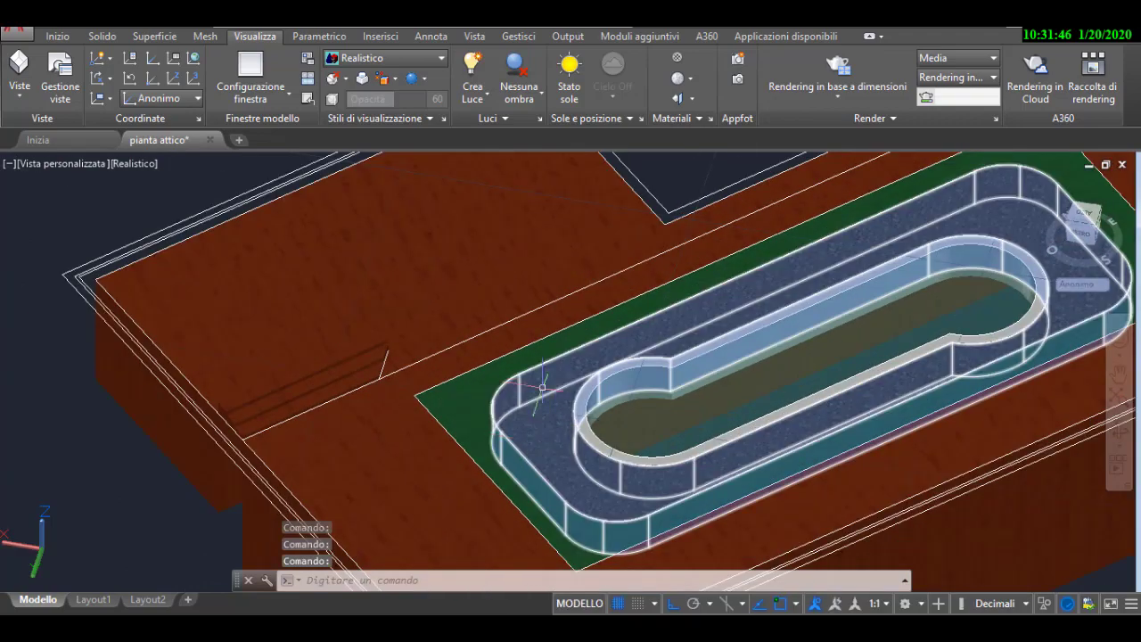
{"action": "scroll", "coordinate": [522, 413], "scroll_direction": "down", "scroll_amount": 2}
{"action": "scroll", "coordinate": [489, 440], "scroll_direction": "up", "scroll_amount": 2}
{"action": "left_click", "coordinate": [489, 439]}
{"action": "left_click", "coordinate": [548, 461]}
{"action": "left_click", "coordinate": [557, 450]}
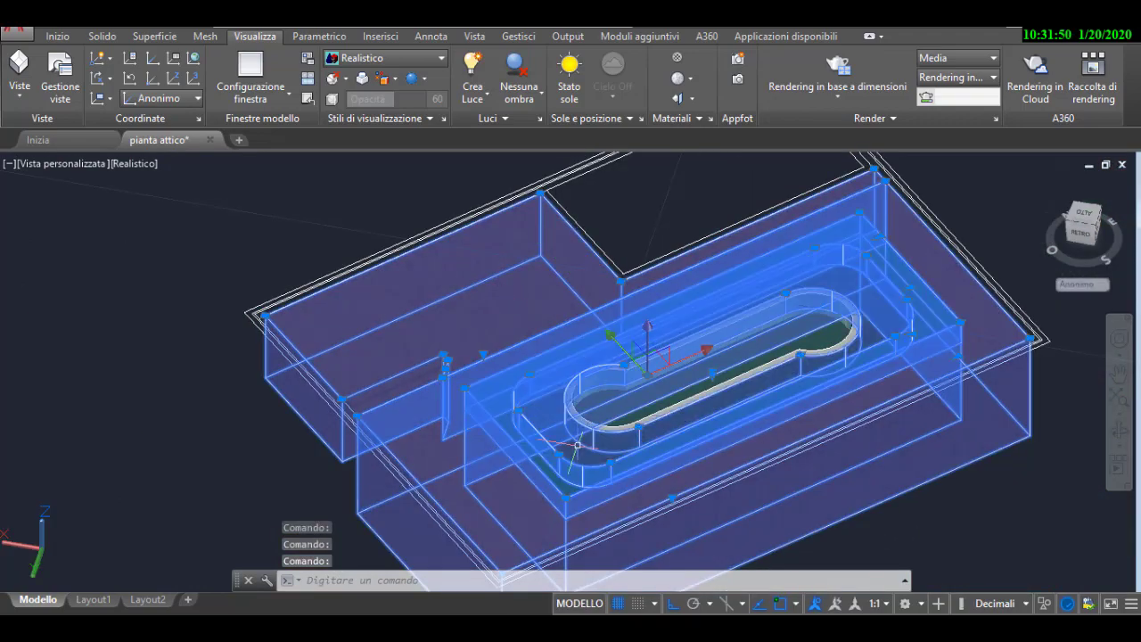
{"action": "right_click", "coordinate": [127, 207]}
{"action": "left_click", "coordinate": [390, 305]}
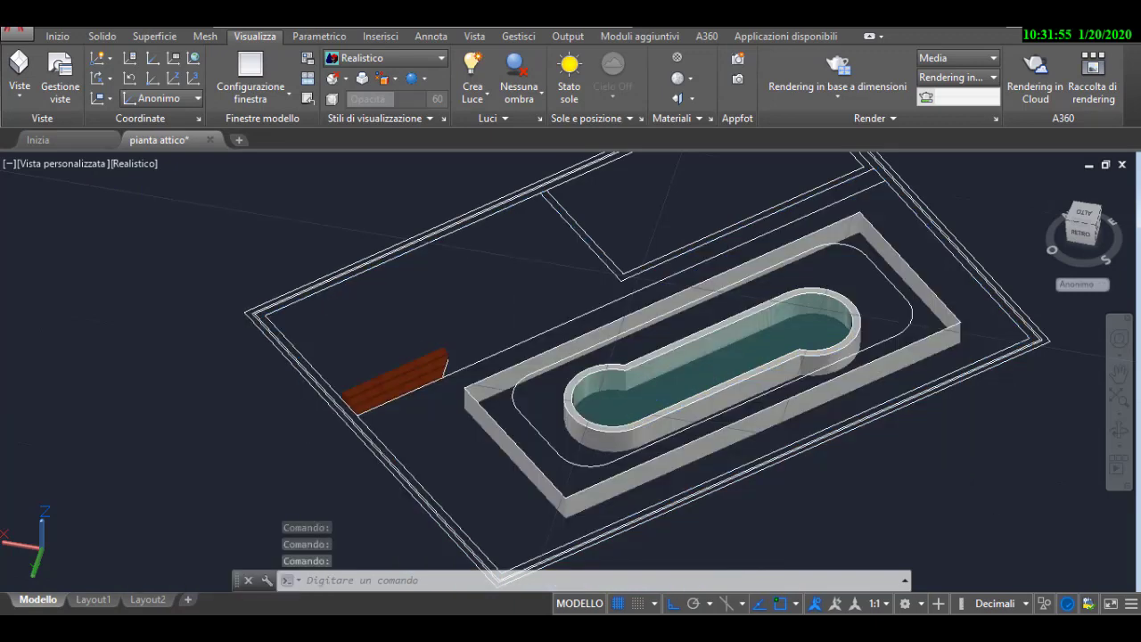
Delete the outer wall solid and move the wall outlines to a new position
{"action": "left_click", "coordinate": [522, 466]}
{"action": "key", "text": "Delete"}
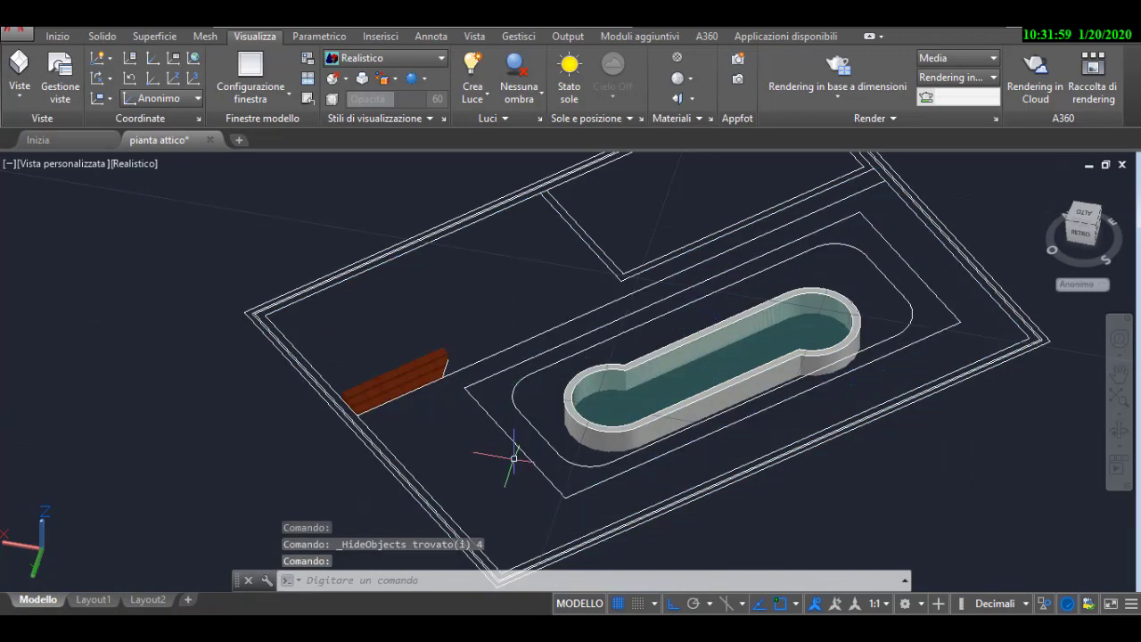
{"action": "left_click", "coordinate": [546, 504]}
{"action": "scroll", "coordinate": [486, 392], "scroll_direction": "down", "scroll_amount": 5}
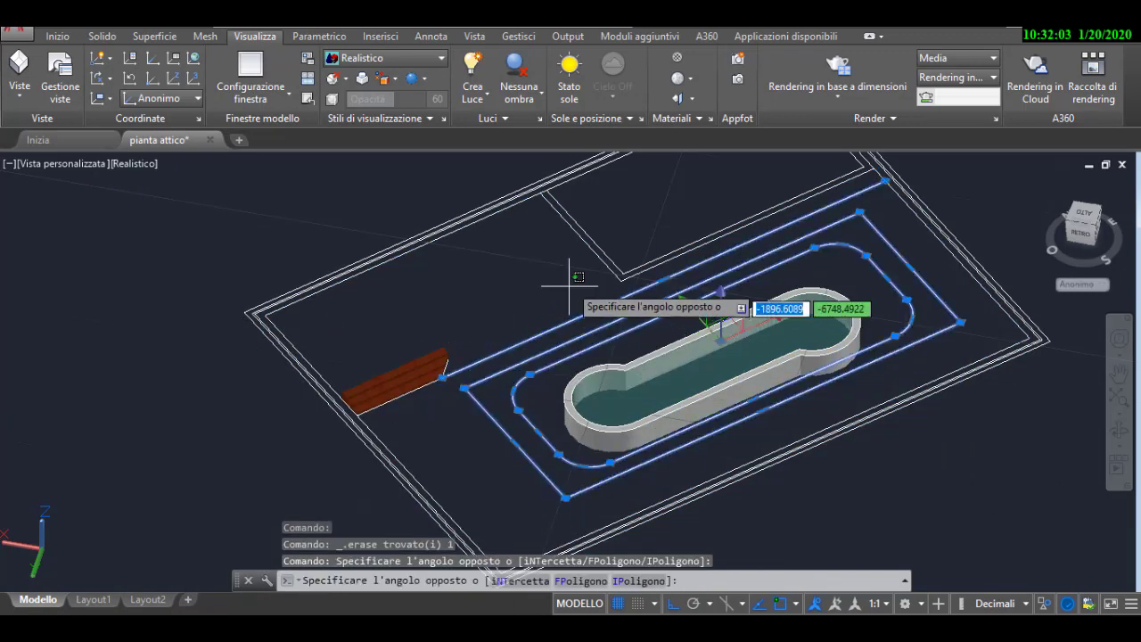
{"action": "left_click", "coordinate": [551, 268]}
{"action": "left_click", "coordinate": [58, 36]}
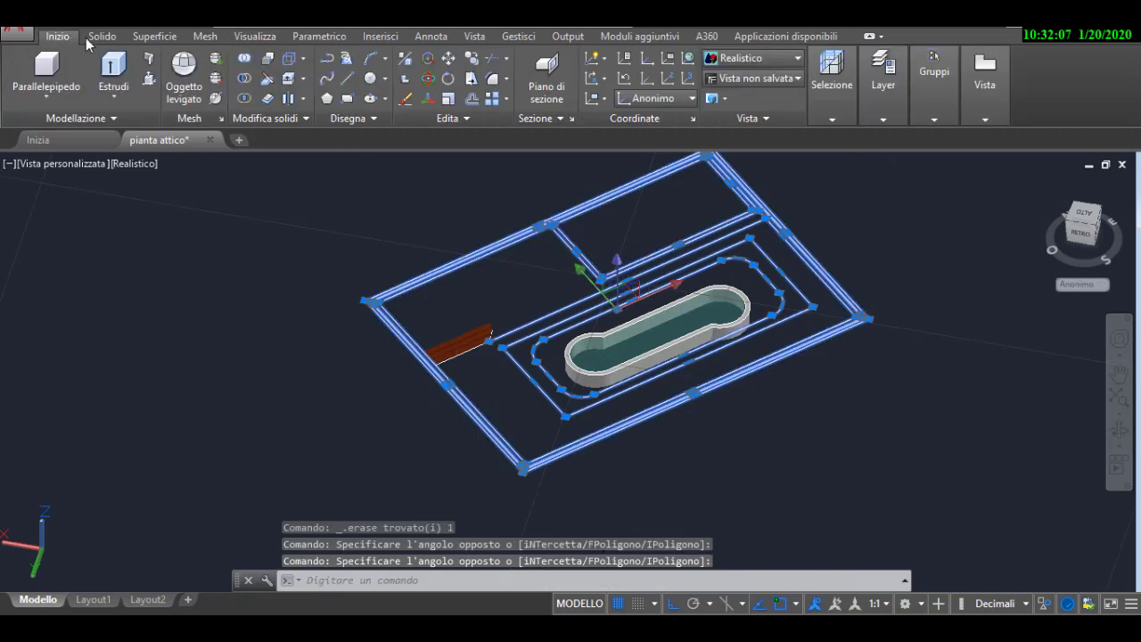
{"action": "left_click", "coordinate": [448, 58]}
{"action": "left_click", "coordinate": [413, 272]}
{"action": "scroll", "coordinate": [412, 272], "scroll_direction": "down", "scroll_amount": 3}
{"action": "scroll", "coordinate": [356, 312], "scroll_direction": "down", "scroll_amount": 3}
Reset the coordinate system to World and hide the beam's lower strip
{"action": "left_click", "coordinate": [318, 336]}
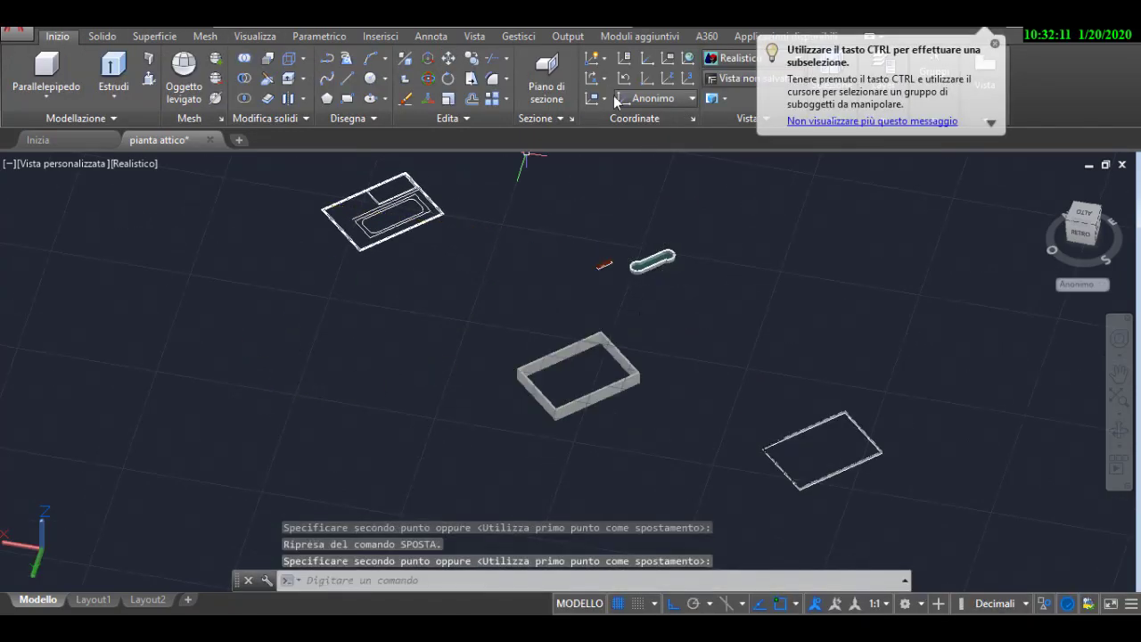
{"action": "left_click", "coordinate": [691, 97]}
{"action": "left_click", "coordinate": [651, 117]}
{"action": "scroll", "coordinate": [565, 262], "scroll_direction": "up", "scroll_amount": 5}
{"action": "scroll", "coordinate": [434, 335], "scroll_direction": "up", "scroll_amount": 3}
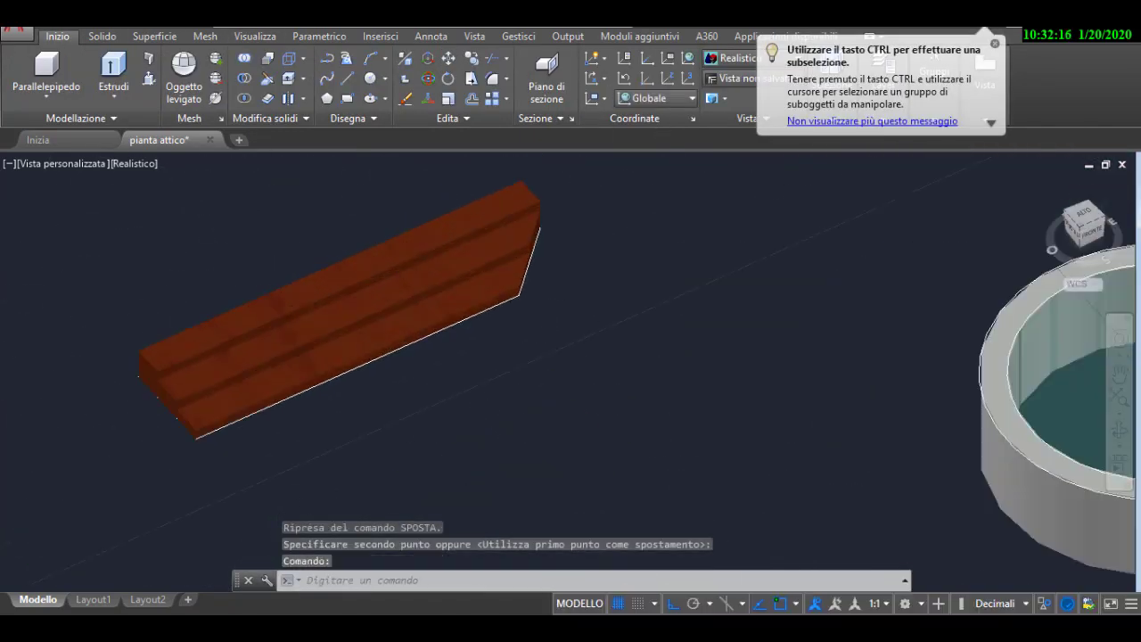
{"action": "left_click", "coordinate": [434, 334]}
{"action": "key", "text": "Escape"}
{"action": "scroll", "coordinate": [502, 315], "scroll_direction": "up", "scroll_amount": 3}
{"action": "left_click", "coordinate": [473, 276]}
{"action": "right_click", "coordinate": [473, 276]}
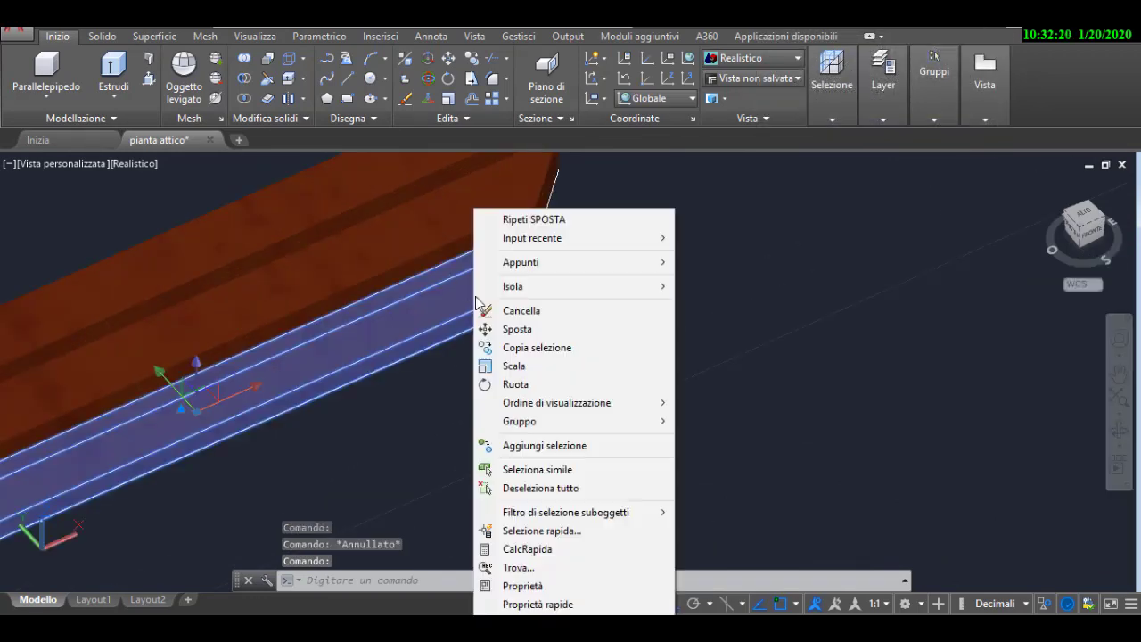
{"action": "left_click", "coordinate": [680, 301]}
Erase the white outline lines and hide the deck beam
{"action": "left_click", "coordinate": [561, 348]}
{"action": "left_click", "coordinate": [482, 294]}
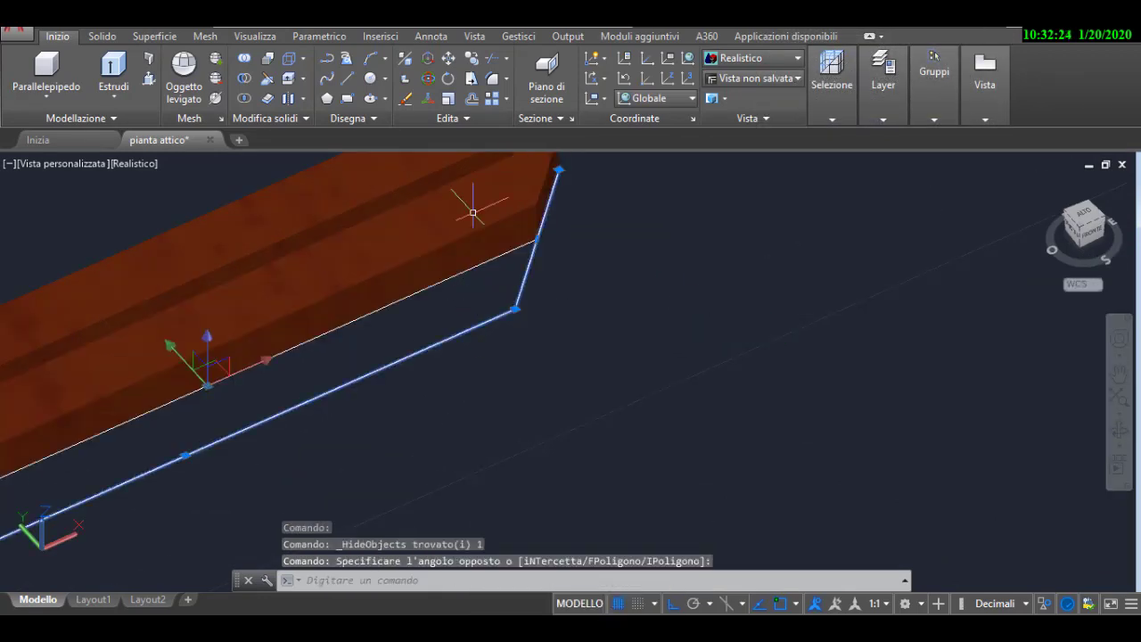
{"action": "key", "text": "Delete"}
{"action": "left_click", "coordinate": [179, 196]}
{"action": "right_click", "coordinate": [169, 173]}
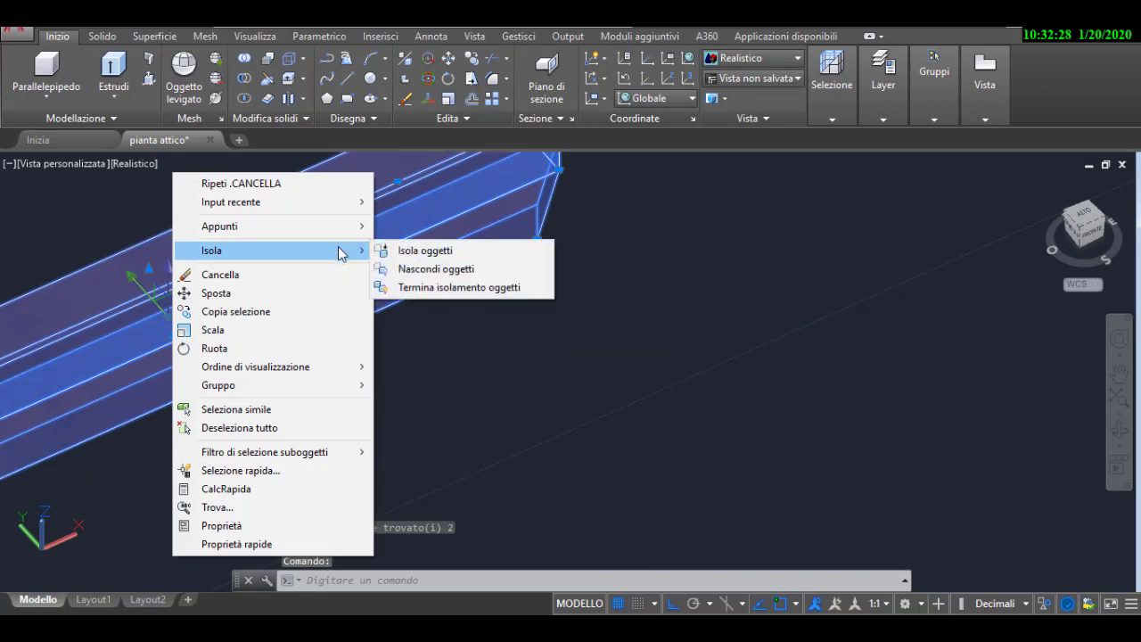
{"action": "left_click", "coordinate": [412, 276]}
Hide the remaining lines, then end isolation so all hidden objects reappear
{"action": "left_click", "coordinate": [535, 326]}
{"action": "scroll", "coordinate": [232, 268], "scroll_direction": "down", "scroll_amount": 5}
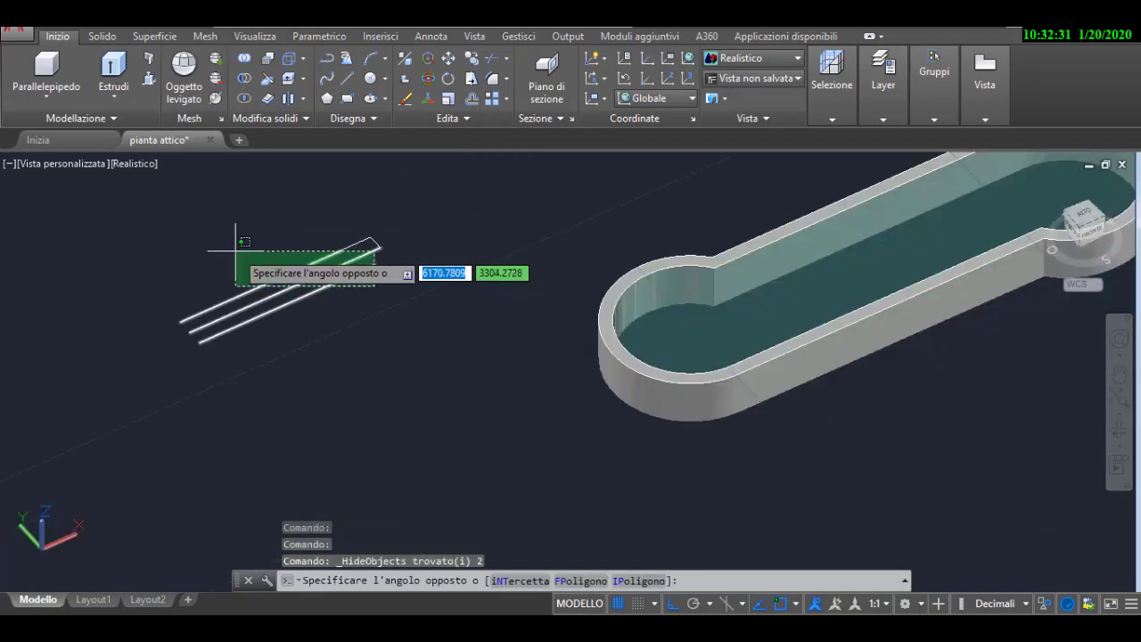
{"action": "left_click", "coordinate": [318, 217]}
{"action": "right_click", "coordinate": [339, 258]}
{"action": "left_click", "coordinate": [615, 352]}
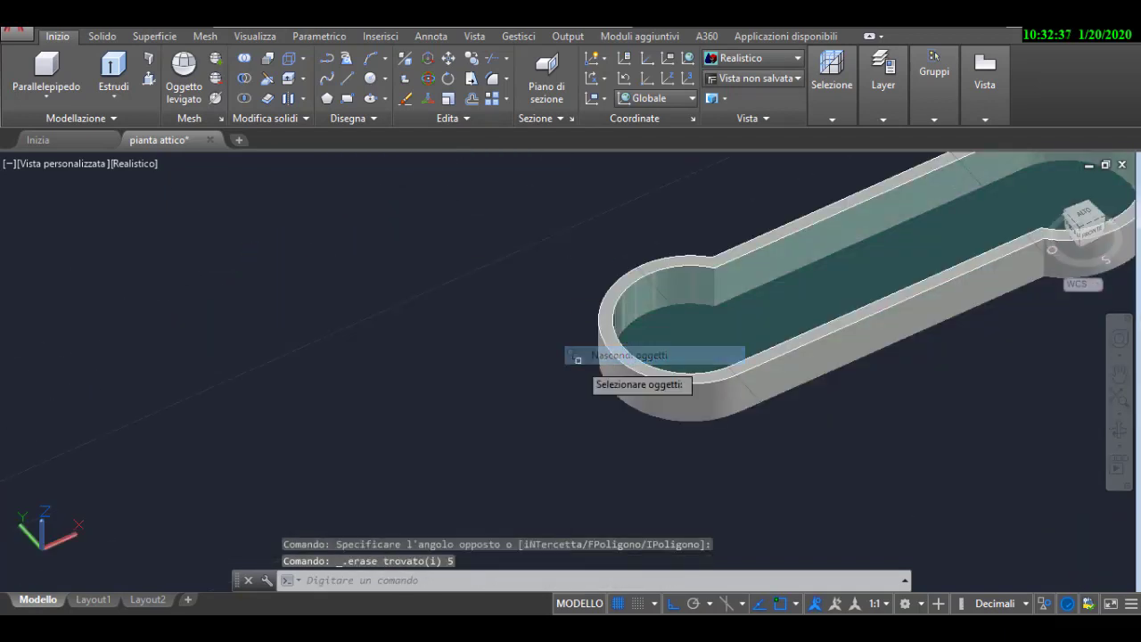
{"action": "key", "text": "Escape"}
{"action": "right_click", "coordinate": [453, 287]}
{"action": "left_click", "coordinate": [749, 404]}
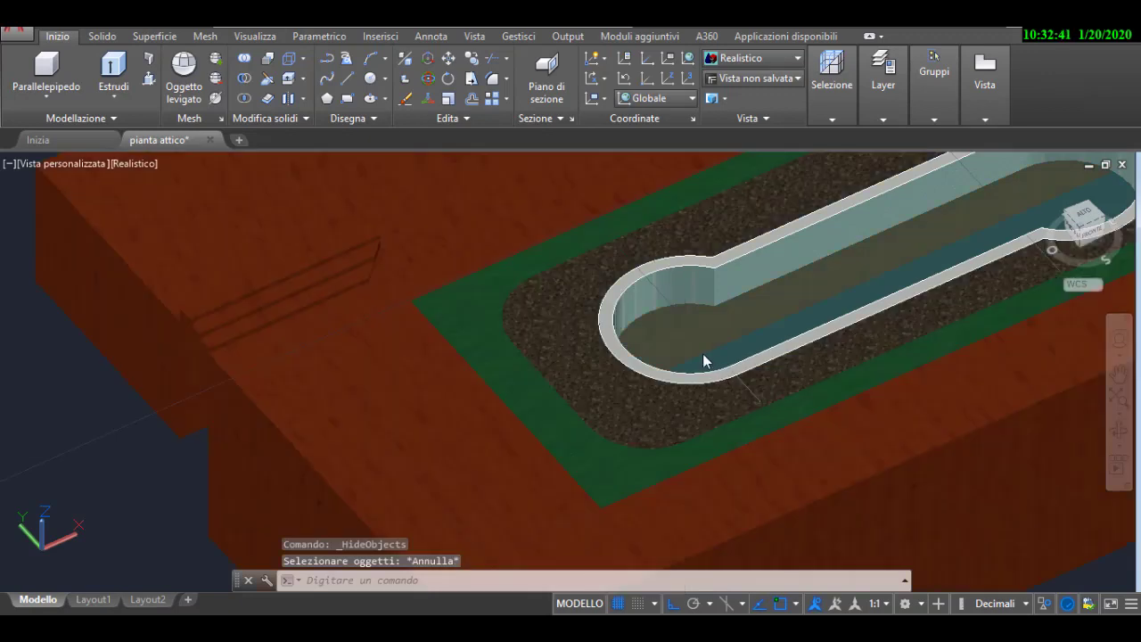
{"action": "scroll", "coordinate": [562, 285], "scroll_direction": "down", "scroll_amount": 4}
{"action": "scroll", "coordinate": [356, 377], "scroll_direction": "down", "scroll_amount": 2}
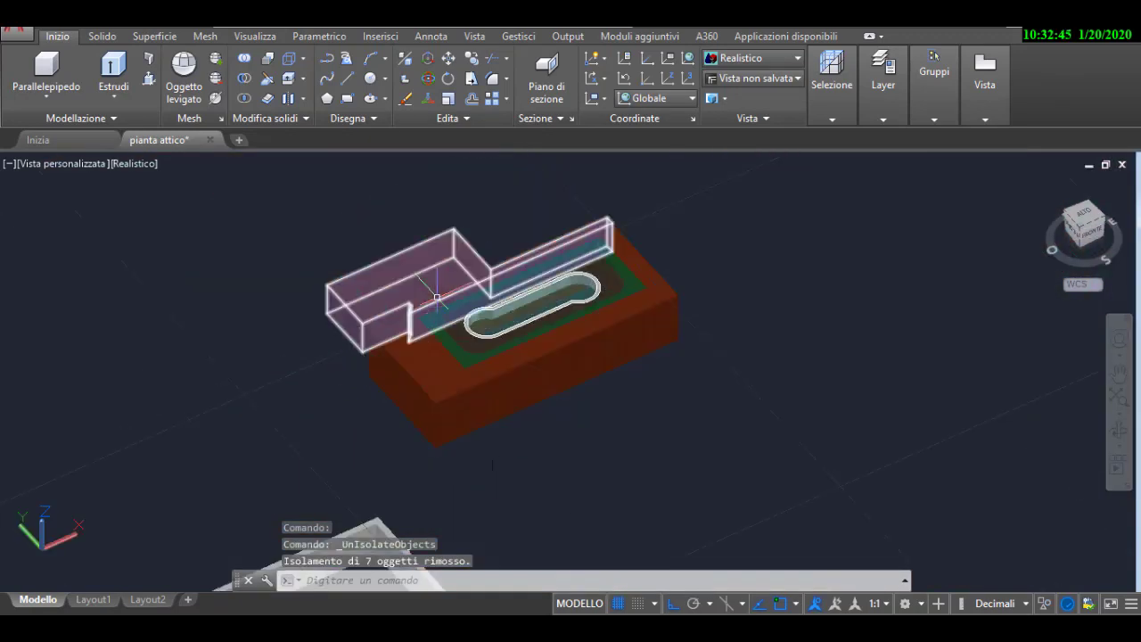
Select the rectangular wall frame with a crossing window
{"action": "middle_click_drag", "start_coordinate": [403, 470], "coordinate": [396, 383]}
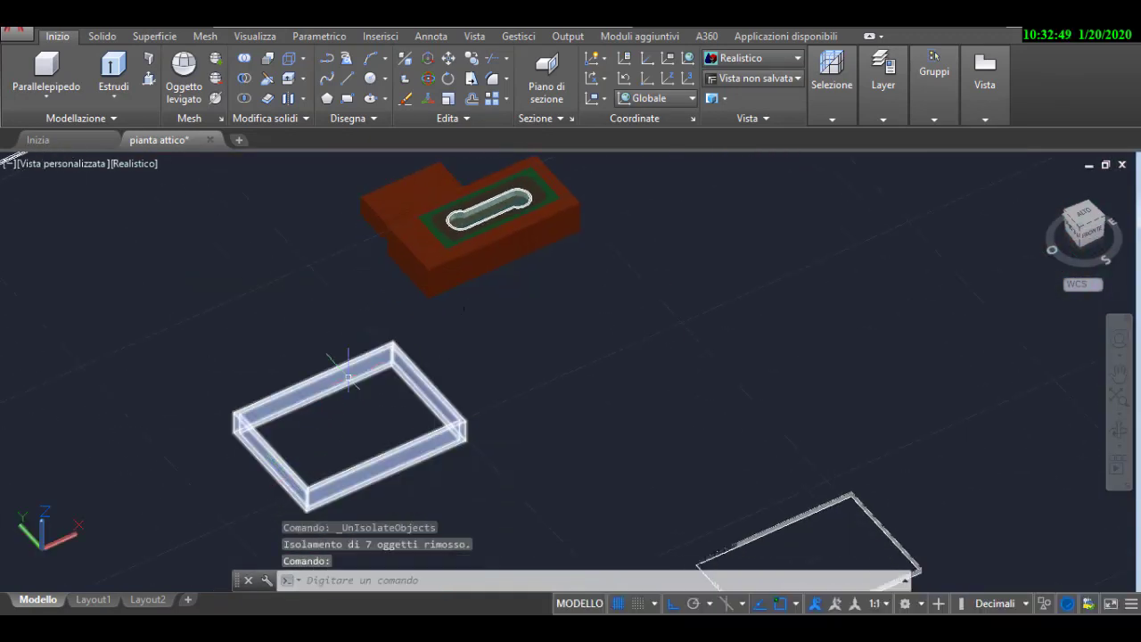
{"action": "middle_click_drag", "start_coordinate": [390, 313], "coordinate": [382, 224]}
{"action": "scroll", "coordinate": [741, 539], "scroll_direction": "up", "scroll_amount": 5}
{"action": "scroll", "coordinate": [741, 539], "scroll_direction": "down", "scroll_amount": 3}
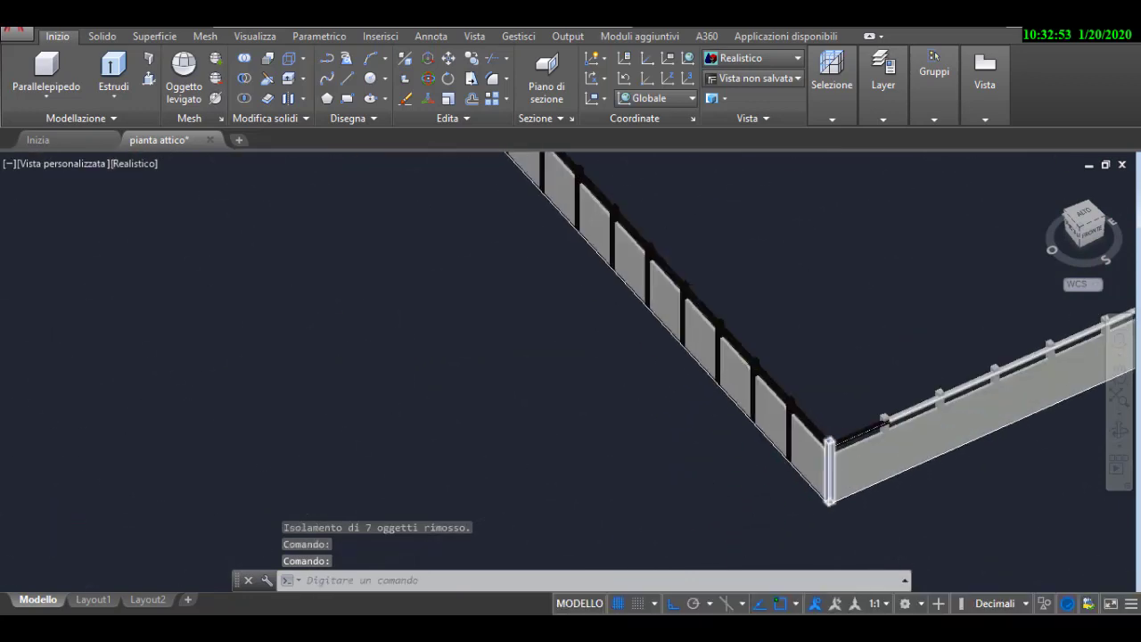
{"action": "middle_click_drag", "start_coordinate": [784, 497], "coordinate": [306, 311]}
{"action": "scroll", "coordinate": [554, 298], "scroll_direction": "up", "scroll_amount": 3}
{"action": "left_click", "coordinate": [535, 526]}
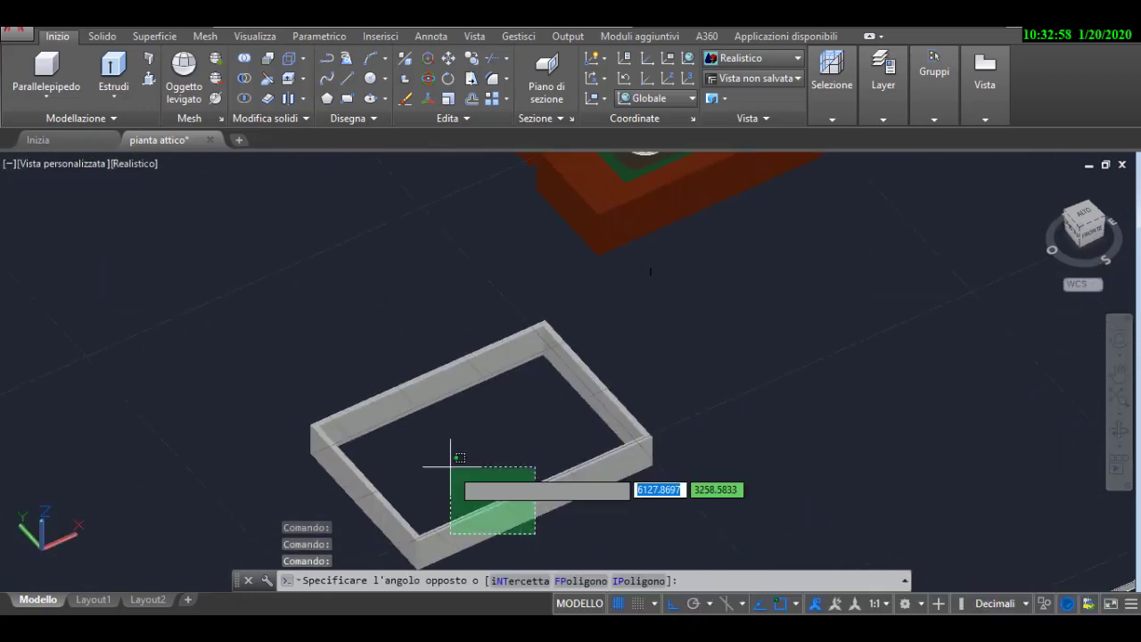
{"action": "left_click", "coordinate": [452, 458]}
{"action": "middle_click_drag", "start_coordinate": [365, 267], "coordinate": [345, 185]}
{"action": "scroll", "coordinate": [463, 440], "scroll_direction": "up", "scroll_amount": 5}
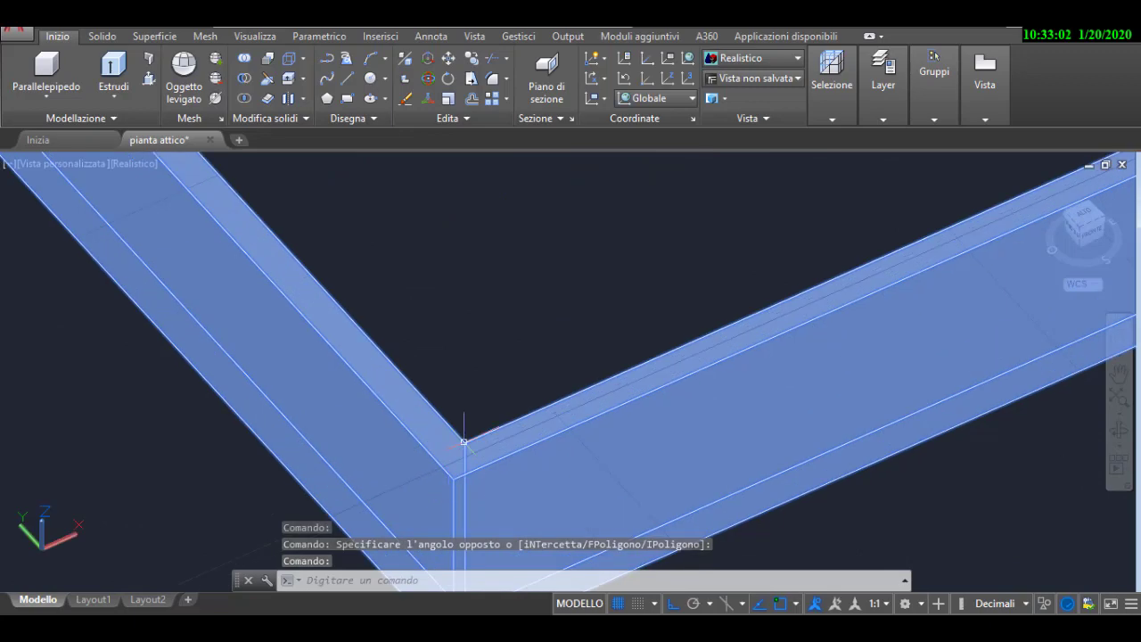
Move the wall frame from its corner up onto the terrace block
{"action": "left_click", "coordinate": [448, 59]}
{"action": "left_click", "coordinate": [458, 440]}
{"action": "scroll", "coordinate": [471, 446], "scroll_direction": "down", "scroll_amount": 5}
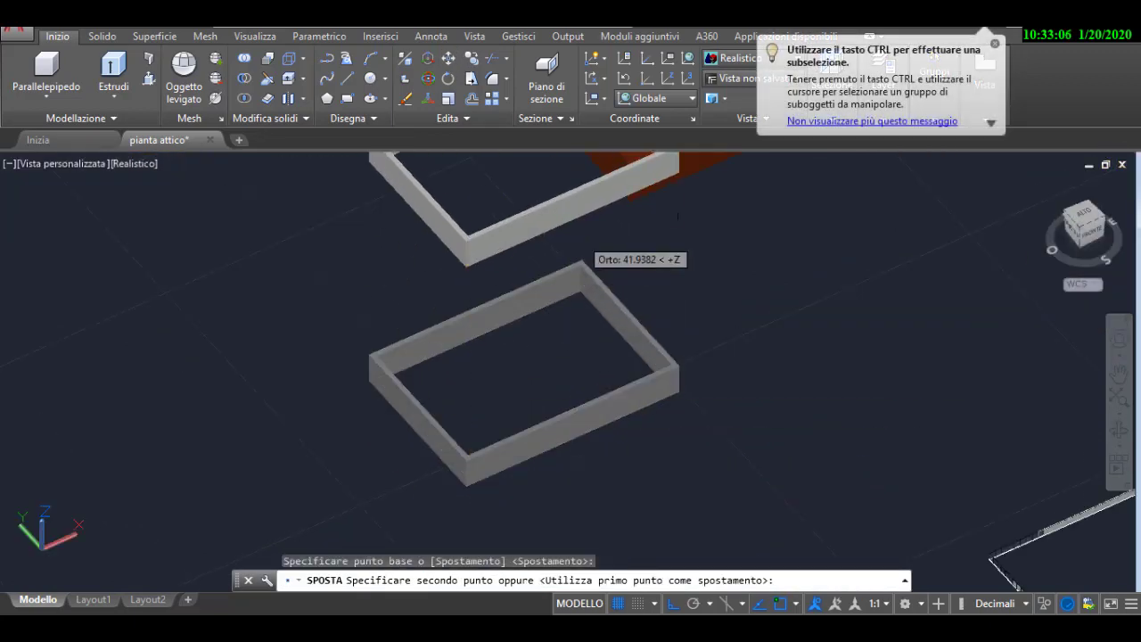
{"action": "scroll", "coordinate": [567, 452], "scroll_direction": "up", "scroll_amount": 5}
{"action": "scroll", "coordinate": [567, 452], "scroll_direction": "down", "scroll_amount": 2}
{"action": "left_click", "coordinate": [553, 392]}
{"action": "scroll", "coordinate": [525, 459], "scroll_direction": "down", "scroll_amount": 4}
{"action": "scroll", "coordinate": [517, 455], "scroll_direction": "up", "scroll_amount": 3}
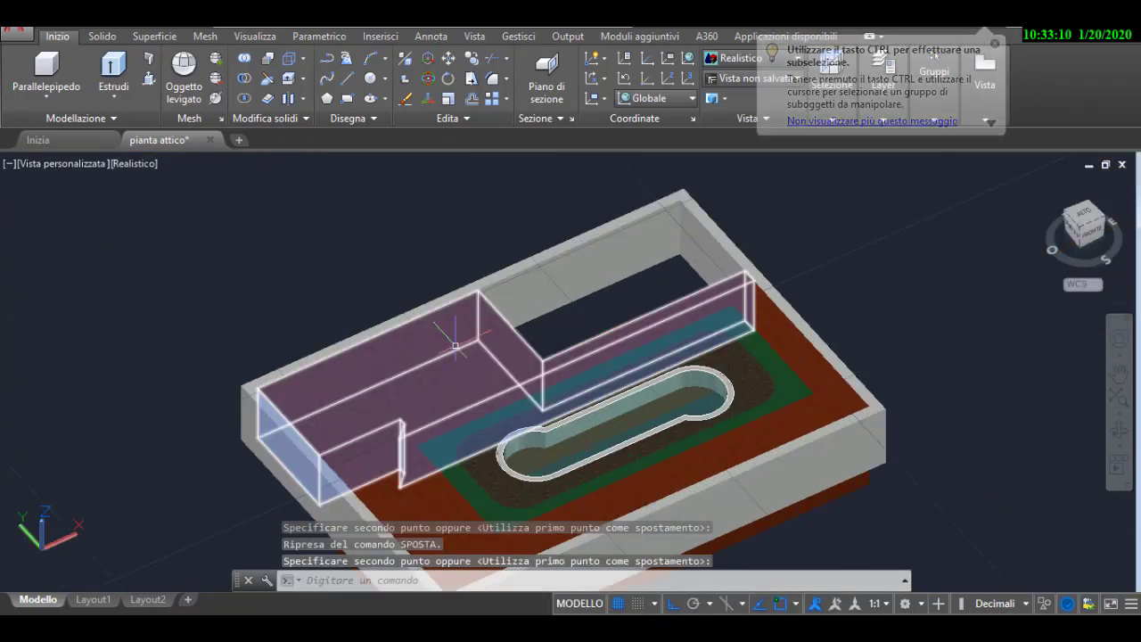
{"action": "scroll", "coordinate": [291, 439], "scroll_direction": "up", "scroll_amount": 4}
{"action": "scroll", "coordinate": [292, 438], "scroll_direction": "down", "scroll_amount": 5}
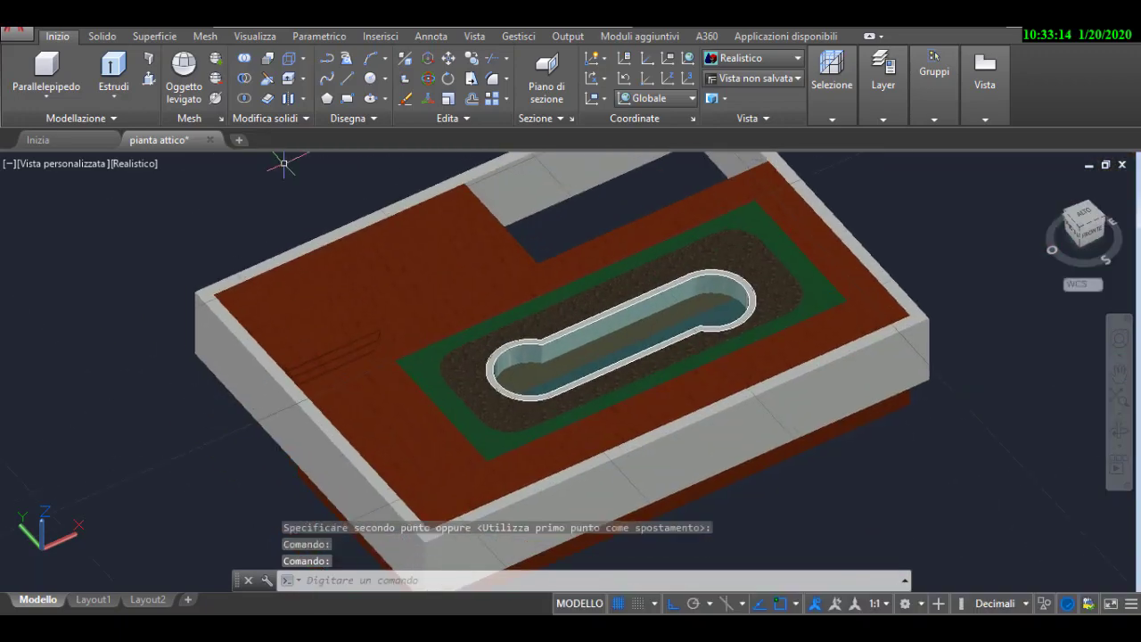
Press-pull the parapet frame's top area up by 1.2
{"action": "left_click", "coordinate": [149, 80]}
{"action": "scroll", "coordinate": [199, 361], "scroll_direction": "up", "scroll_amount": 5}
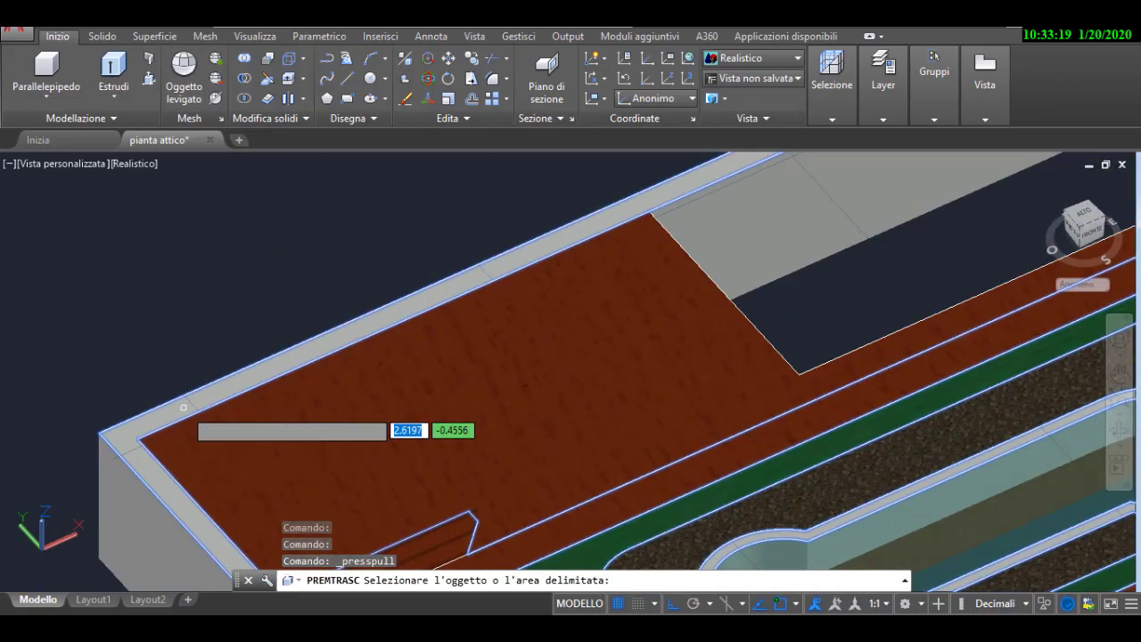
{"action": "scroll", "coordinate": [228, 394], "scroll_direction": "down", "scroll_amount": 5}
{"action": "left_click", "coordinate": [214, 361]}
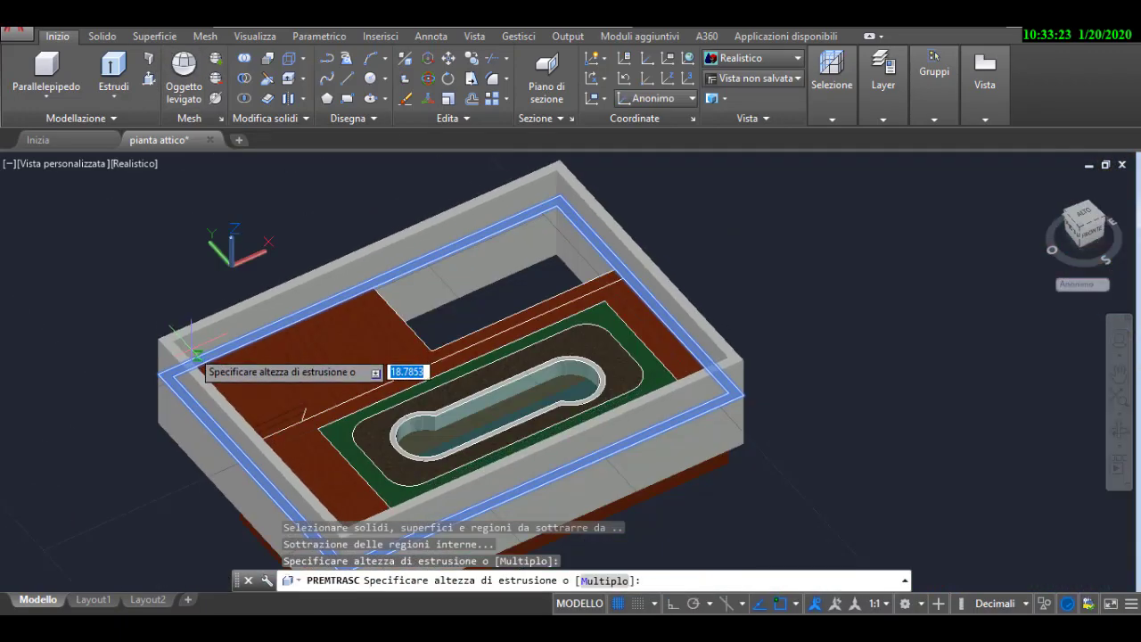
{"action": "type", "text": "1.2"}
{"action": "key", "text": "Return"}
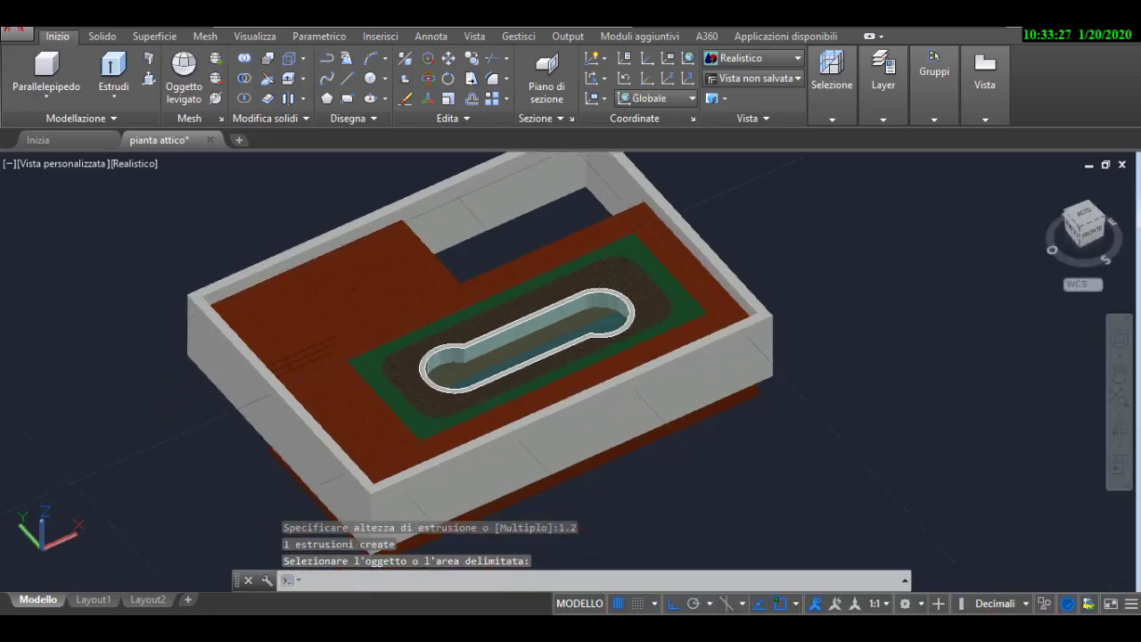
{"action": "key", "text": "Escape"}
{"action": "scroll", "coordinate": [368, 335], "scroll_direction": "up", "scroll_amount": 3}
{"action": "scroll", "coordinate": [369, 374], "scroll_direction": "up", "scroll_amount": 3}
Center the pool terrace model and orbit it to inspect the underside
{"action": "scroll", "coordinate": [369, 374], "scroll_direction": "down", "scroll_amount": 6}
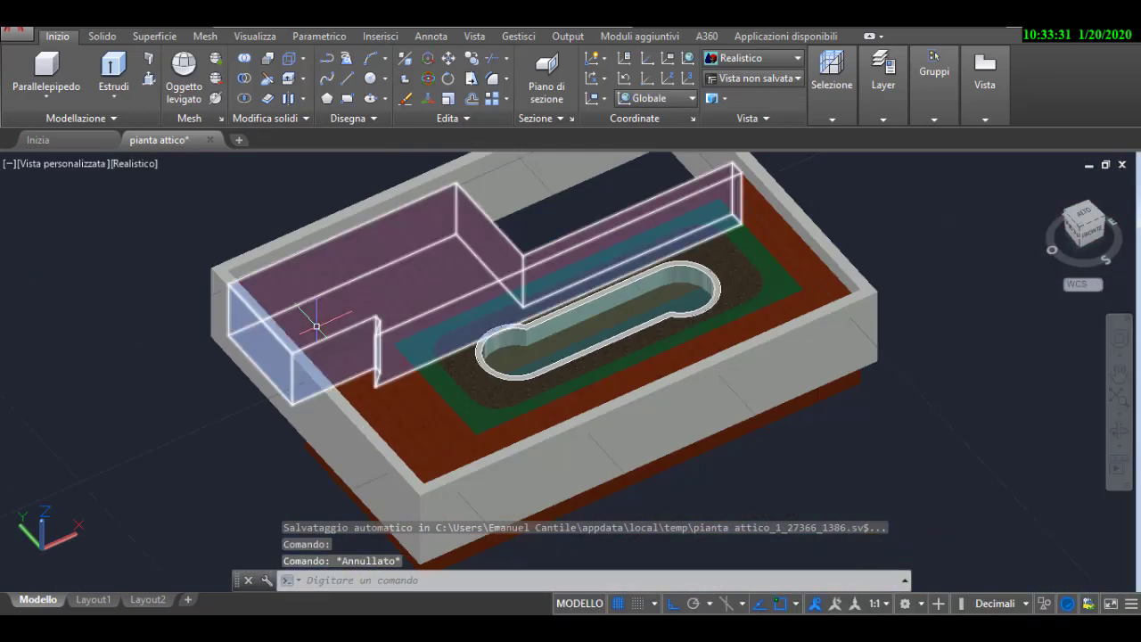
{"action": "scroll", "coordinate": [686, 508], "scroll_direction": "down", "scroll_amount": 3}
{"action": "scroll", "coordinate": [543, 423], "scroll_direction": "down", "scroll_amount": 3}
{"action": "middle_click_drag", "start_coordinate": [543, 422], "coordinate": [509, 288]}
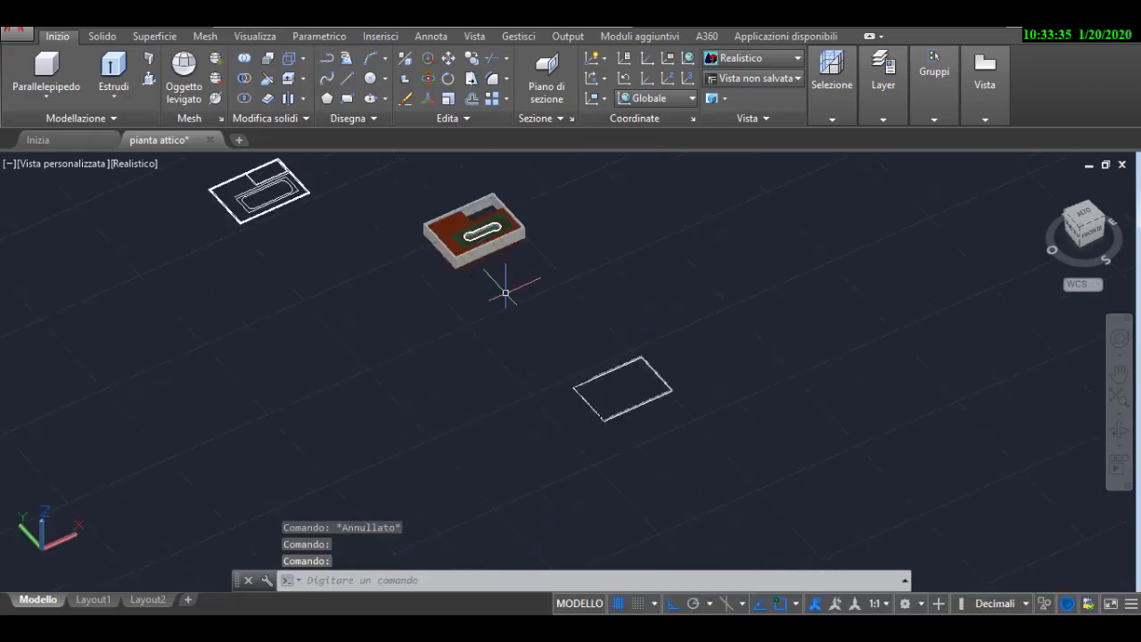
{"action": "scroll", "coordinate": [598, 468], "scroll_direction": "up", "scroll_amount": 5}
{"action": "scroll", "coordinate": [598, 468], "scroll_direction": "down", "scroll_amount": 3}
{"action": "middle_click_drag", "start_coordinate": [356, 285], "coordinate": [499, 383]}
{"action": "scroll", "coordinate": [499, 384], "scroll_direction": "up", "scroll_amount": 4}
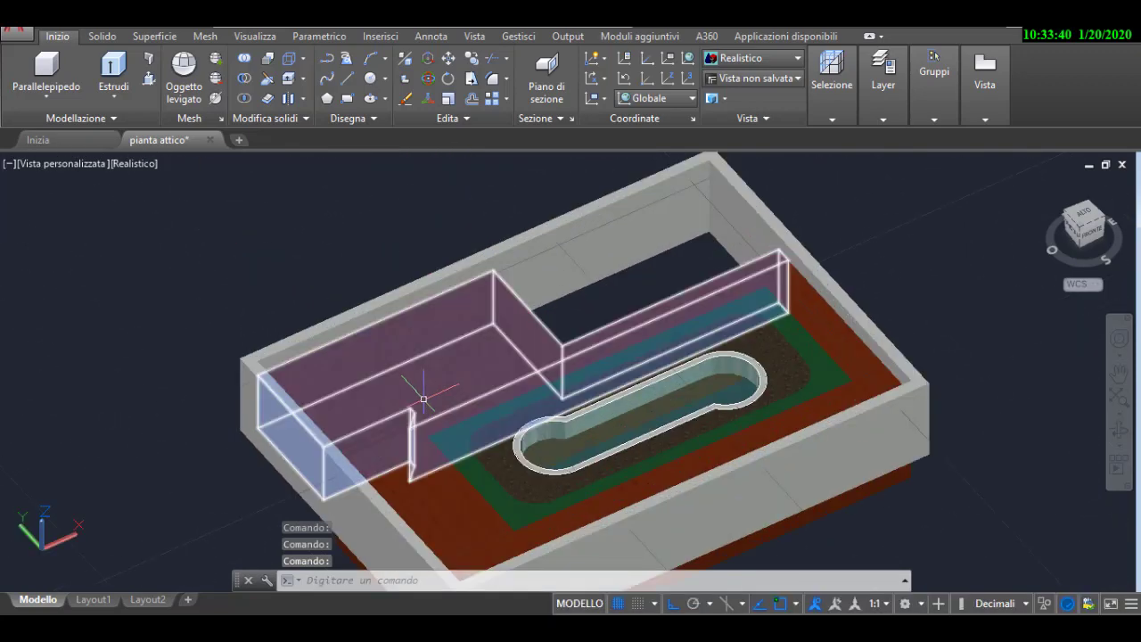
{"action": "mouse_move", "coordinate": [184, 239]}
{"action": "middle_mouse_down", "text": "shift"}
{"action": "mouse_move", "coordinate": [988, 362]}
{"action": "mouse_move", "coordinate": [959, 260]}
{"action": "mouse_move", "coordinate": [624, 285]}
{"action": "middle_mouse_up", "text": "shift"}
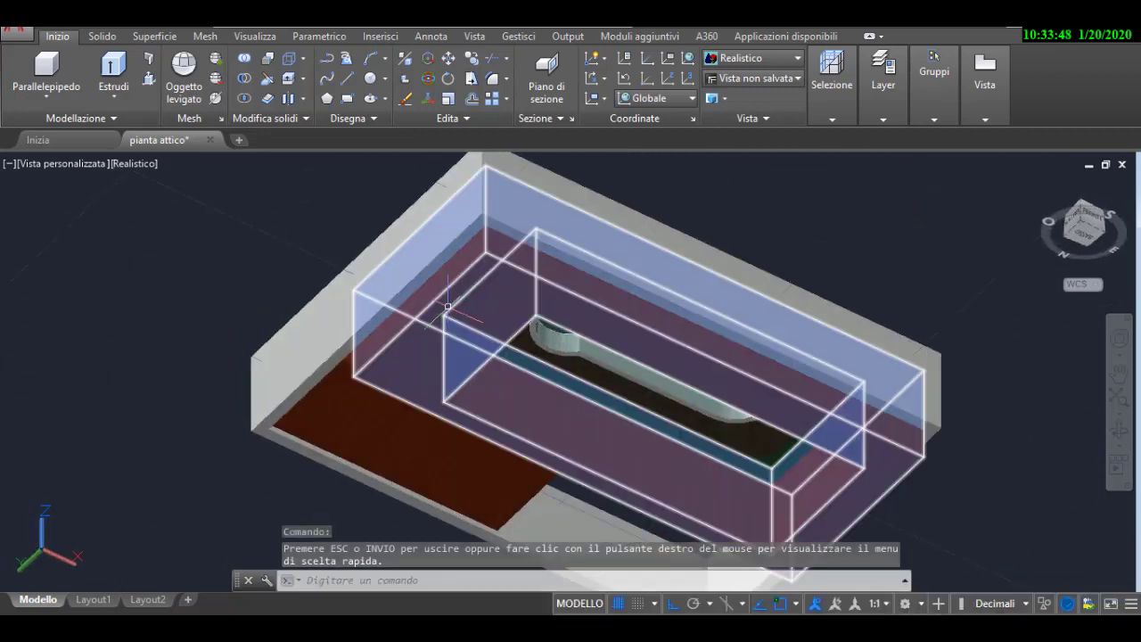
Press-pull the thin floor strip running inside the parapet walls
{"action": "left_click", "coordinate": [149, 77]}
{"action": "scroll", "coordinate": [468, 232], "scroll_direction": "up", "scroll_amount": 3}
{"action": "left_click", "coordinate": [467, 232]}
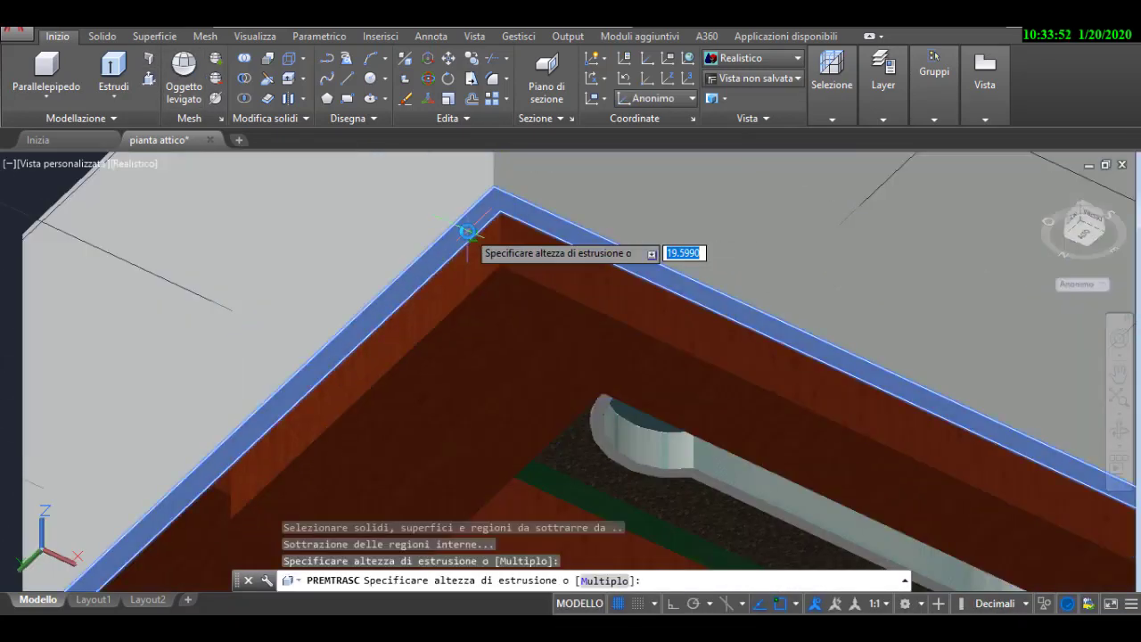
{"action": "left_click", "coordinate": [504, 255]}
{"action": "mouse_move", "coordinate": [505, 255]}
{"action": "middle_mouse_down", "text": "shift"}
{"action": "mouse_move", "coordinate": [1084, 428]}
{"action": "mouse_move", "coordinate": [301, 389]}
{"action": "mouse_move", "coordinate": [611, 377]}
{"action": "middle_mouse_up", "text": "shift"}
{"action": "scroll", "coordinate": [555, 369], "scroll_direction": "down", "scroll_amount": 3}
{"action": "scroll", "coordinate": [623, 465], "scroll_direction": "down", "scroll_amount": 2}
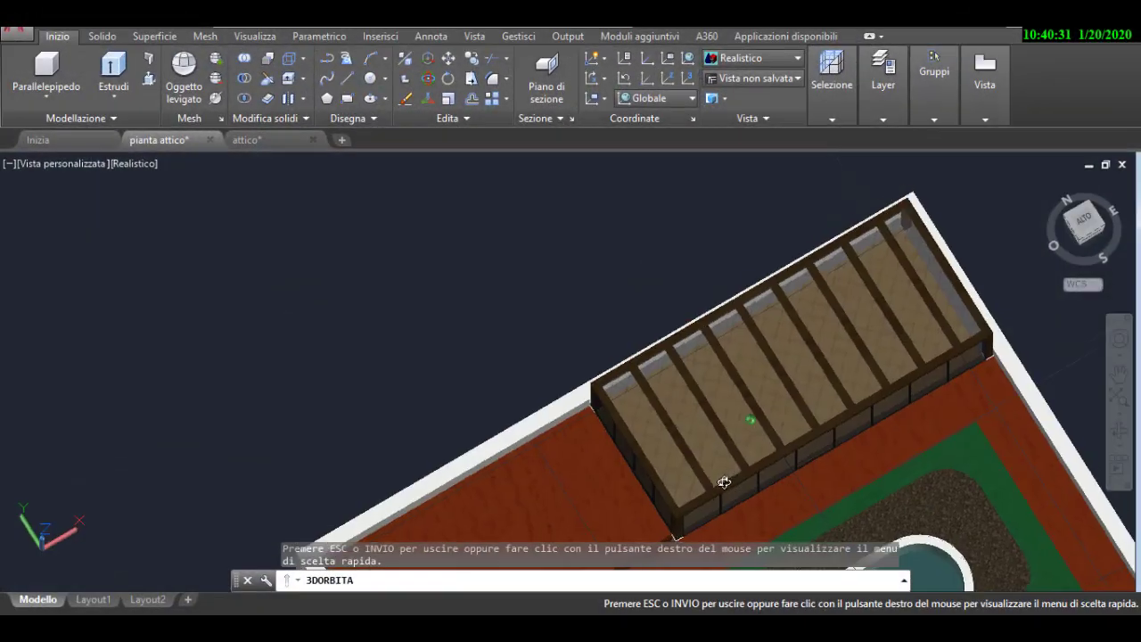
{"action": "mouse_move", "coordinate": [725, 479]}
{"action": "left_mouse_down"}
{"action": "mouse_move", "coordinate": [718, 371]}
{"action": "mouse_move", "coordinate": [670, 440]}
{"action": "mouse_move", "coordinate": [669, 504]}
{"action": "mouse_move", "coordinate": [645, 334]}
{"action": "mouse_move", "coordinate": [557, 421]}
{"action": "left_mouse_up"}
{"action": "scroll", "coordinate": [557, 420], "scroll_direction": "up", "scroll_amount": 1}
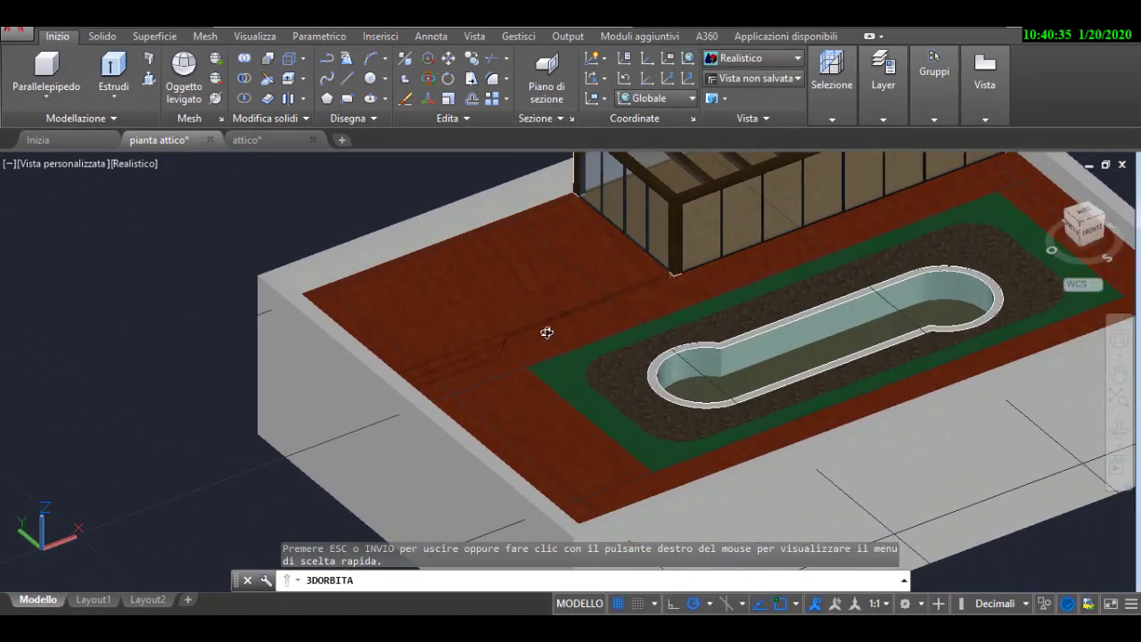
{"action": "scroll", "coordinate": [543, 331], "scroll_direction": "up", "scroll_amount": 1}
{"action": "scroll", "coordinate": [543, 344], "scroll_direction": "up", "scroll_amount": 1}
{"action": "middle_click_drag", "start_coordinate": [489, 384], "coordinate": [442, 409]}
{"action": "scroll", "coordinate": [442, 409], "scroll_direction": "down", "scroll_amount": 1}
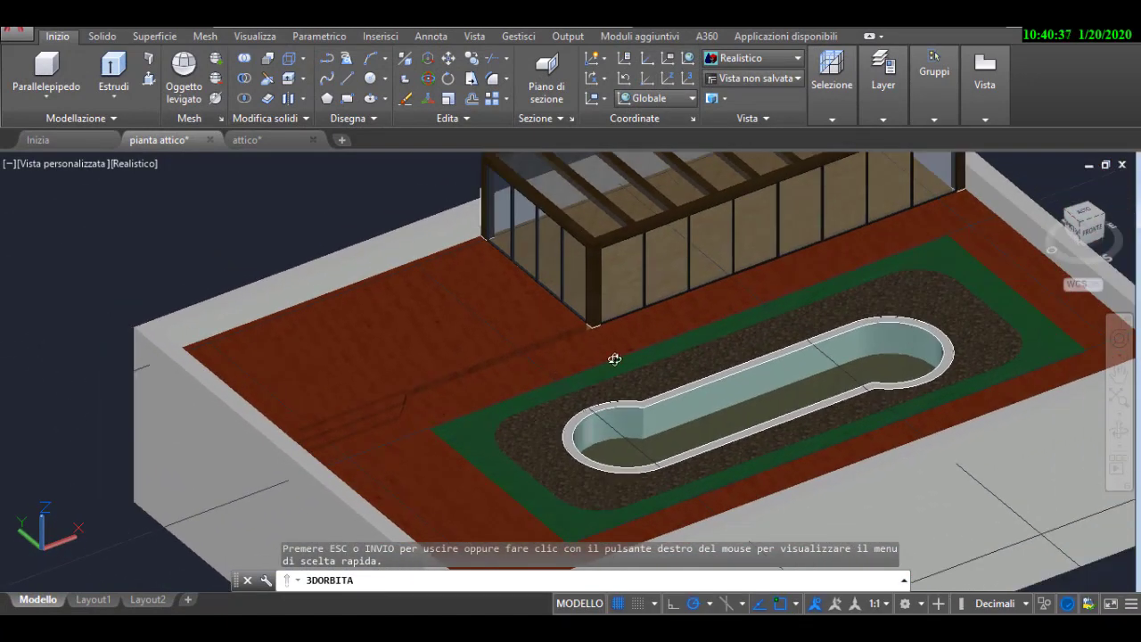
{"action": "left_click_drag", "start_coordinate": [594, 321], "coordinate": [655, 333]}
{"action": "scroll", "coordinate": [584, 312], "scroll_direction": "up", "scroll_amount": 2}
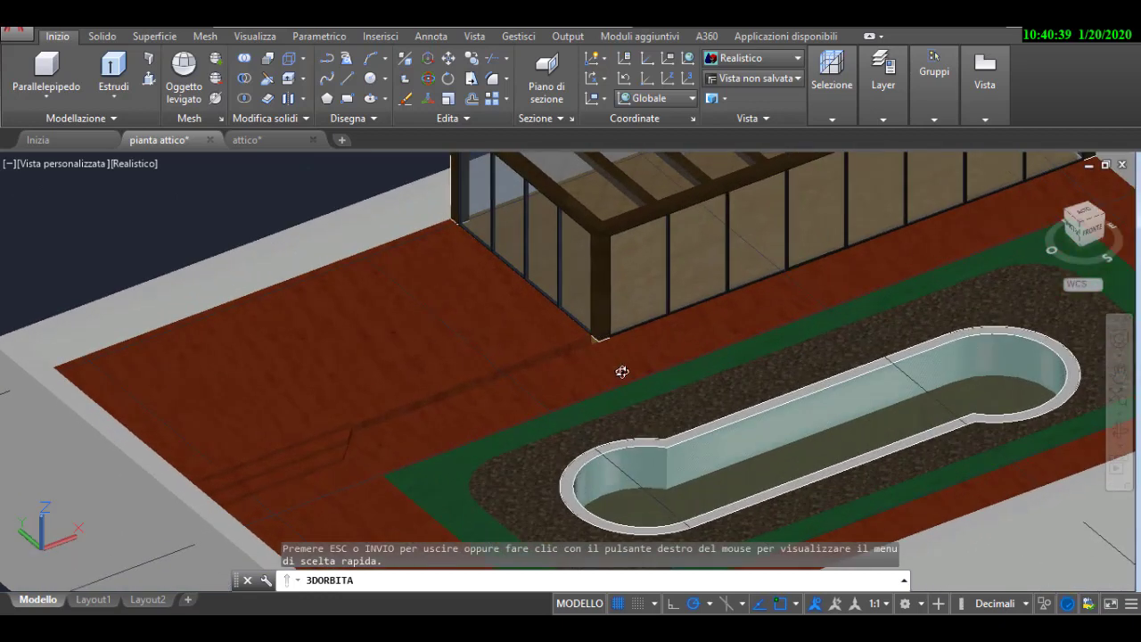
{"action": "scroll", "coordinate": [627, 384], "scroll_direction": "down", "scroll_amount": 1}
{"action": "scroll", "coordinate": [627, 385], "scroll_direction": "down", "scroll_amount": 1}
{"action": "key", "text": "Escape"}
{"action": "key", "text": "Escape"}
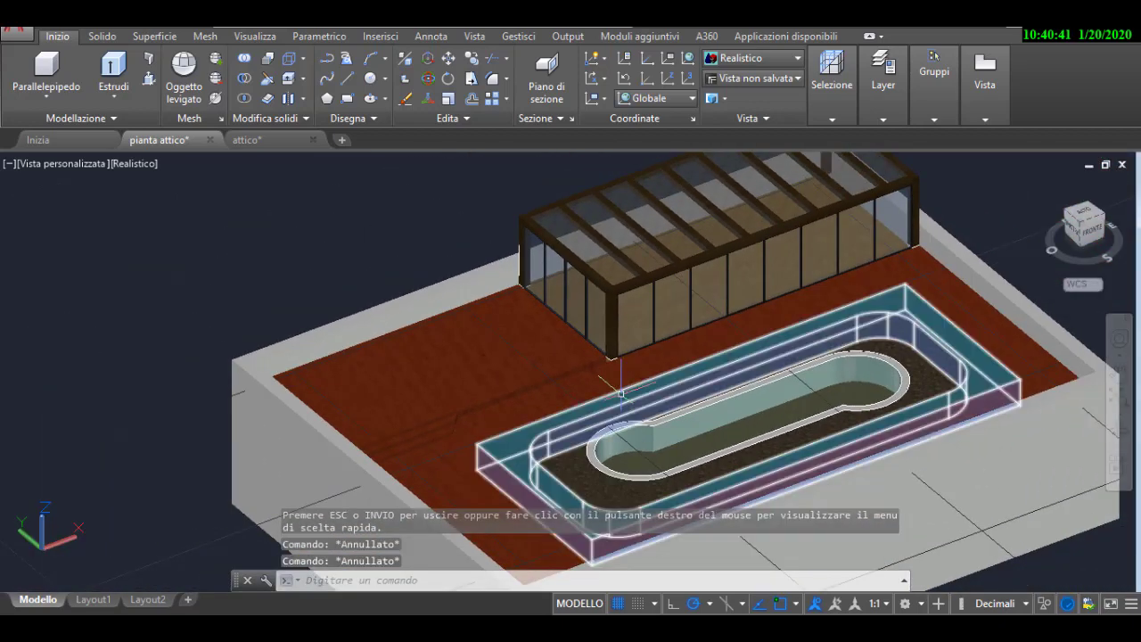